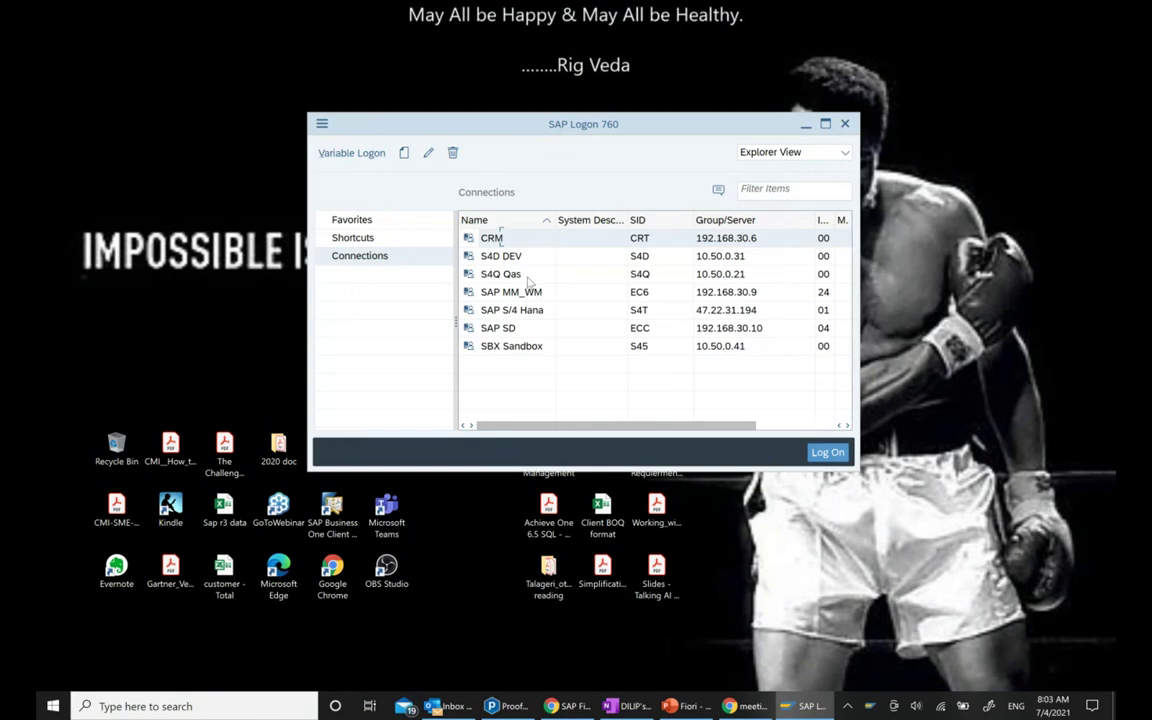
Log on to the S4D DEV system, choosing the saved user name and entering the account password
{"action": "key", "text": "Down"}
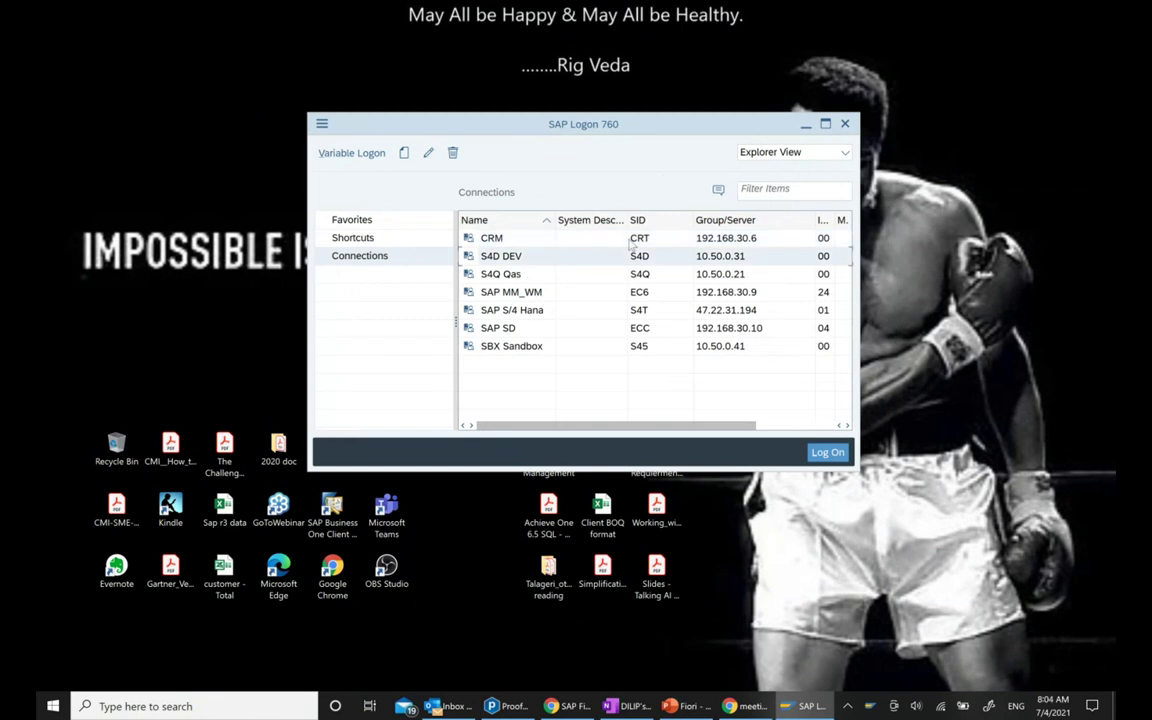
{"action": "left_click", "coordinate": [828, 452]}
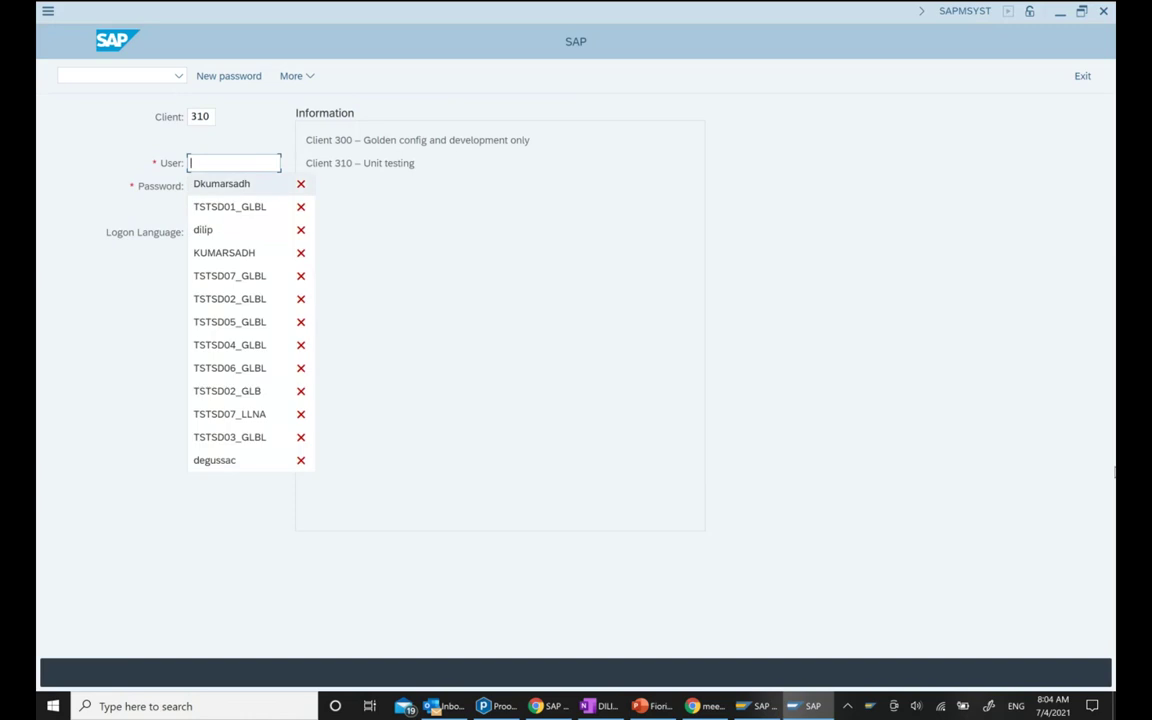
{"action": "key", "text": "Down"}
{"action": "key", "text": "Return"}
{"action": "key", "text": "Tab"}
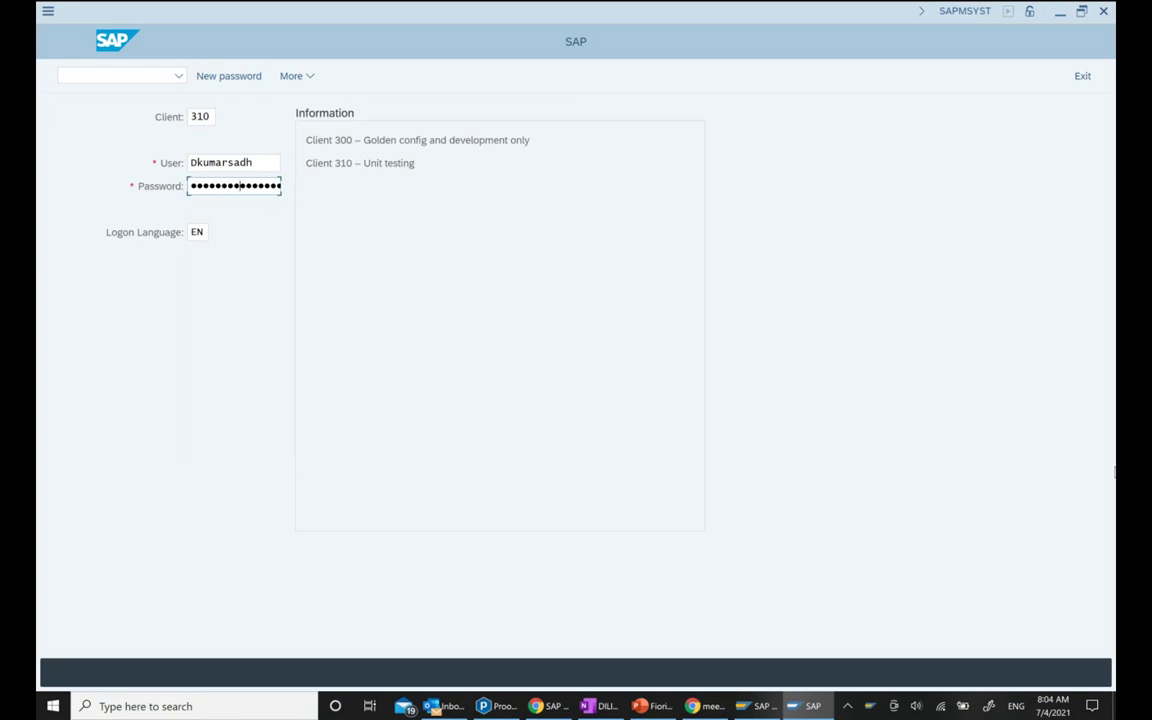
{"action": "key", "text": "Return"}
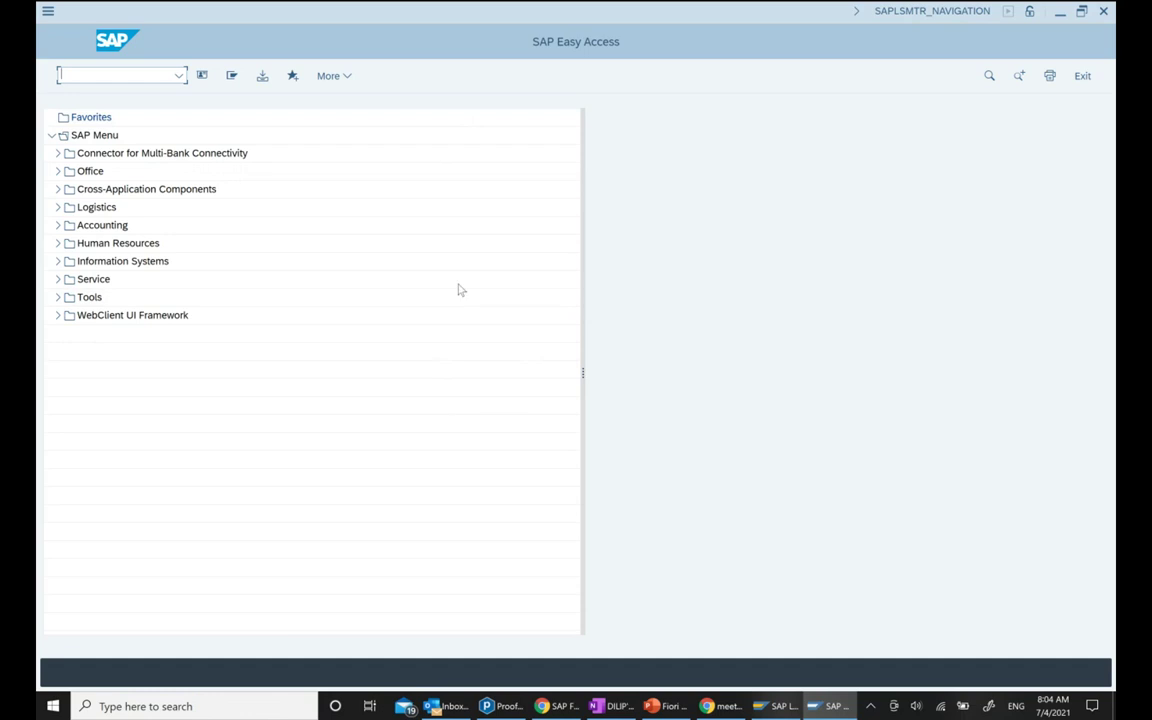
Recall the transaction /n/UI2/FLP from the command history and copy its text
{"action": "left_click", "coordinate": [179, 76]}
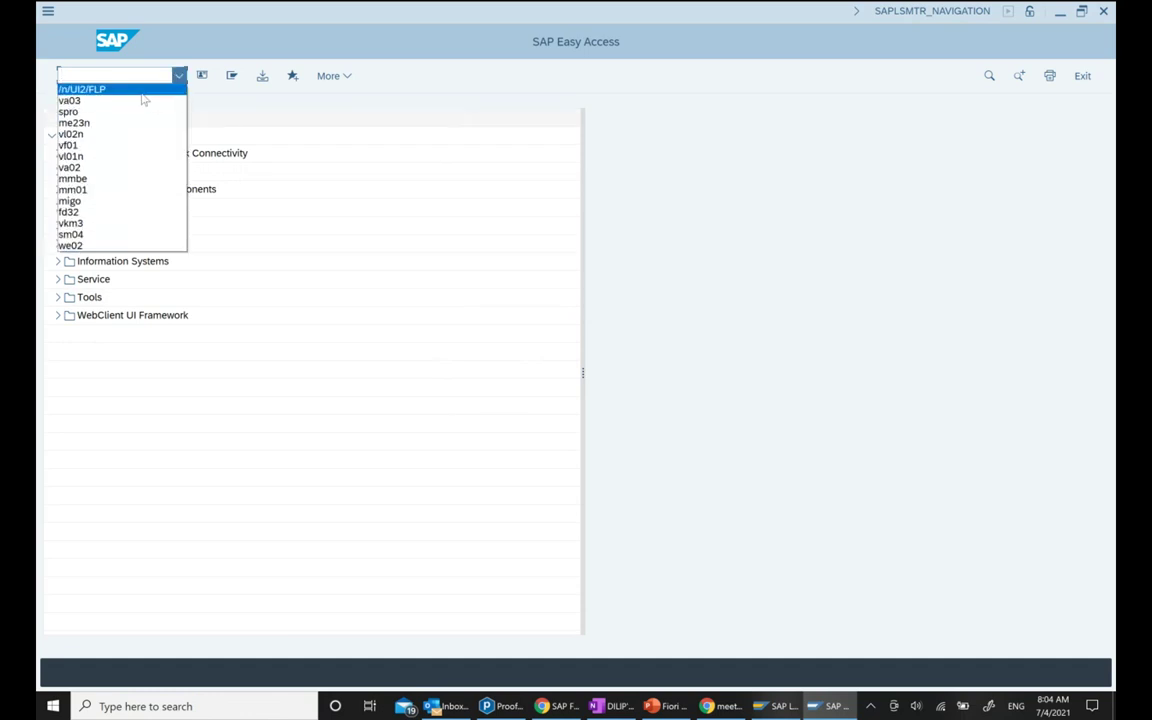
{"action": "left_click", "coordinate": [141, 91]}
{"action": "left_click", "coordinate": [134, 72]}
{"action": "left_click_drag", "start_coordinate": [134, 72], "coordinate": [37, 80]}
{"action": "key", "text": "ctrl+c"}
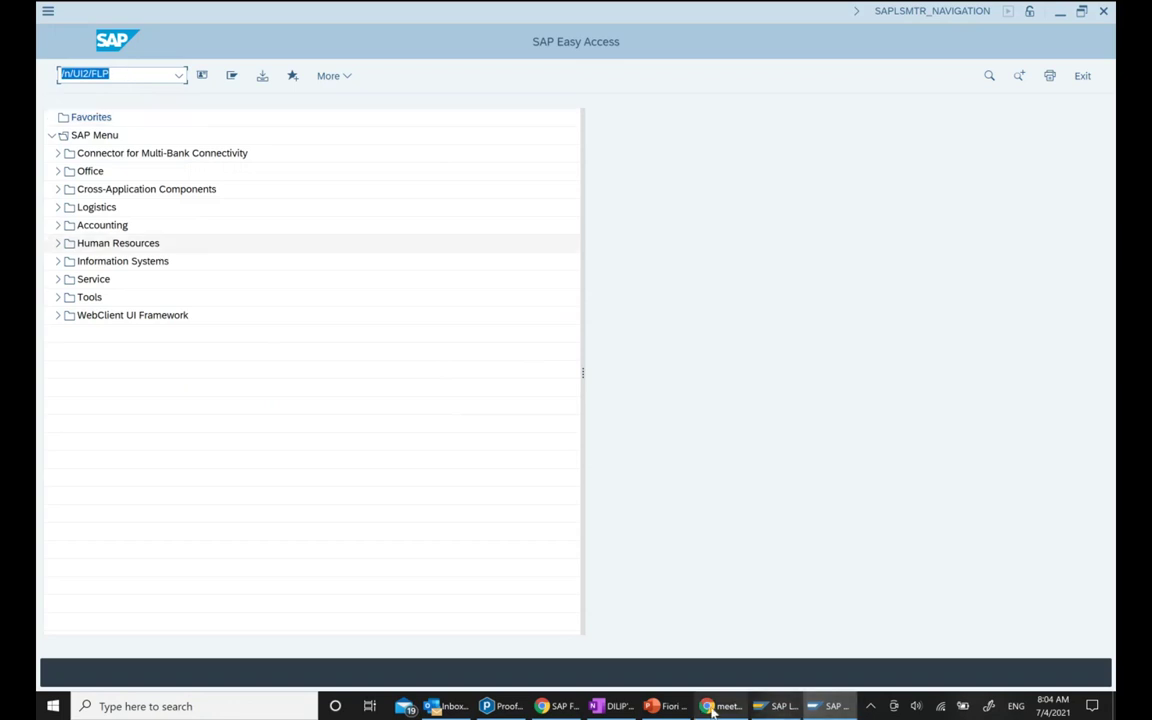
Switch to the OneNote page Demo_Webinar and paste /n/UI2/FLP as a new dashed bullet below the Fiori notes
{"action": "left_click", "coordinate": [618, 706]}
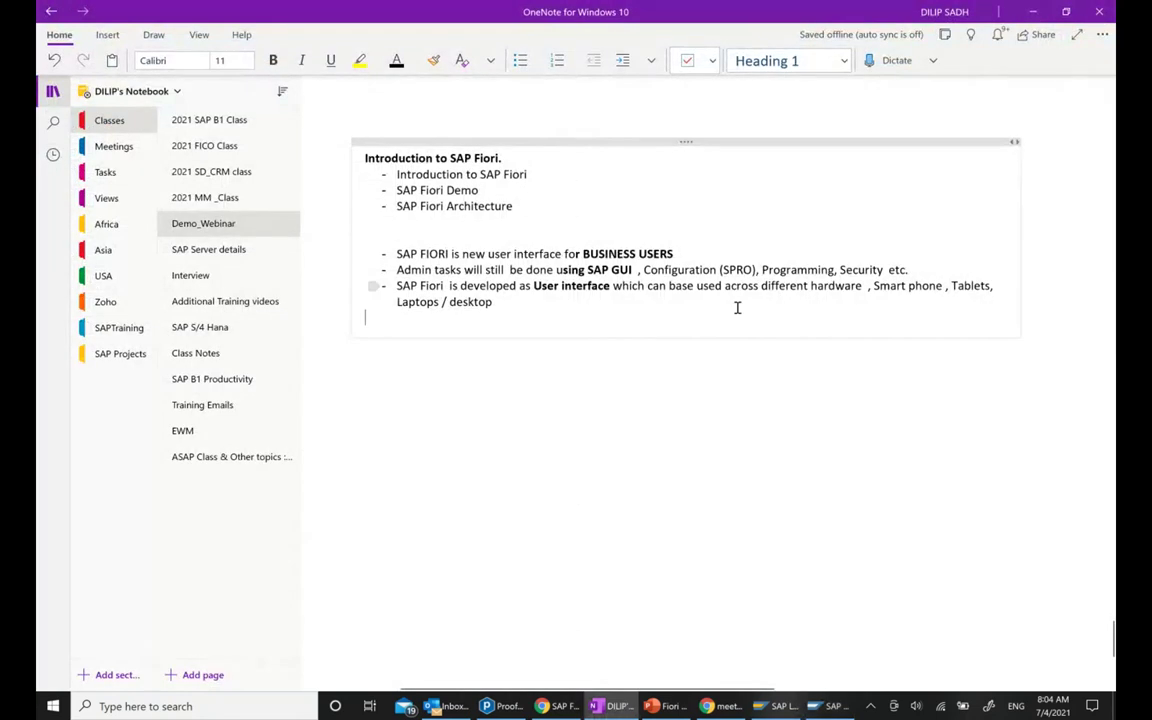
{"action": "left_click", "coordinate": [581, 302]}
{"action": "key", "text": "Return"}
{"action": "key", "text": "Return"}
{"action": "key", "text": "Return"}
{"action": "type", "text": "-"}
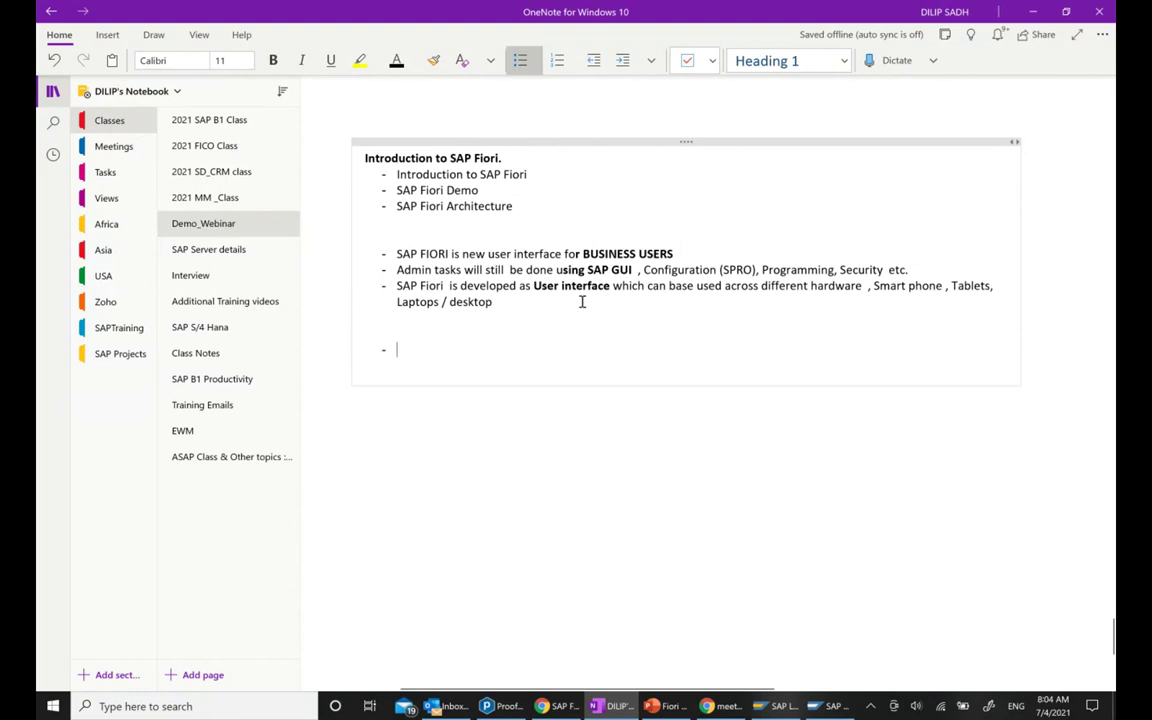
{"action": "key", "text": "ctrl+v"}
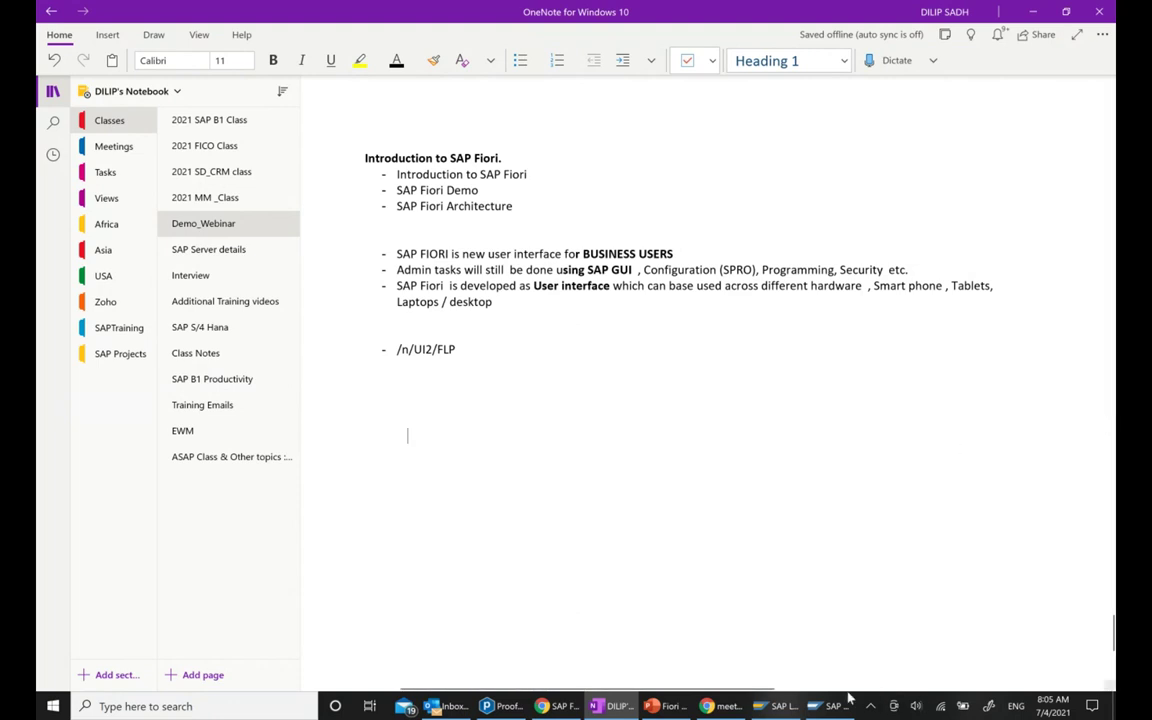
Make the /n/UI2/FLP bullet text bold
{"action": "left_click_drag", "start_coordinate": [460, 349], "coordinate": [389, 349]}
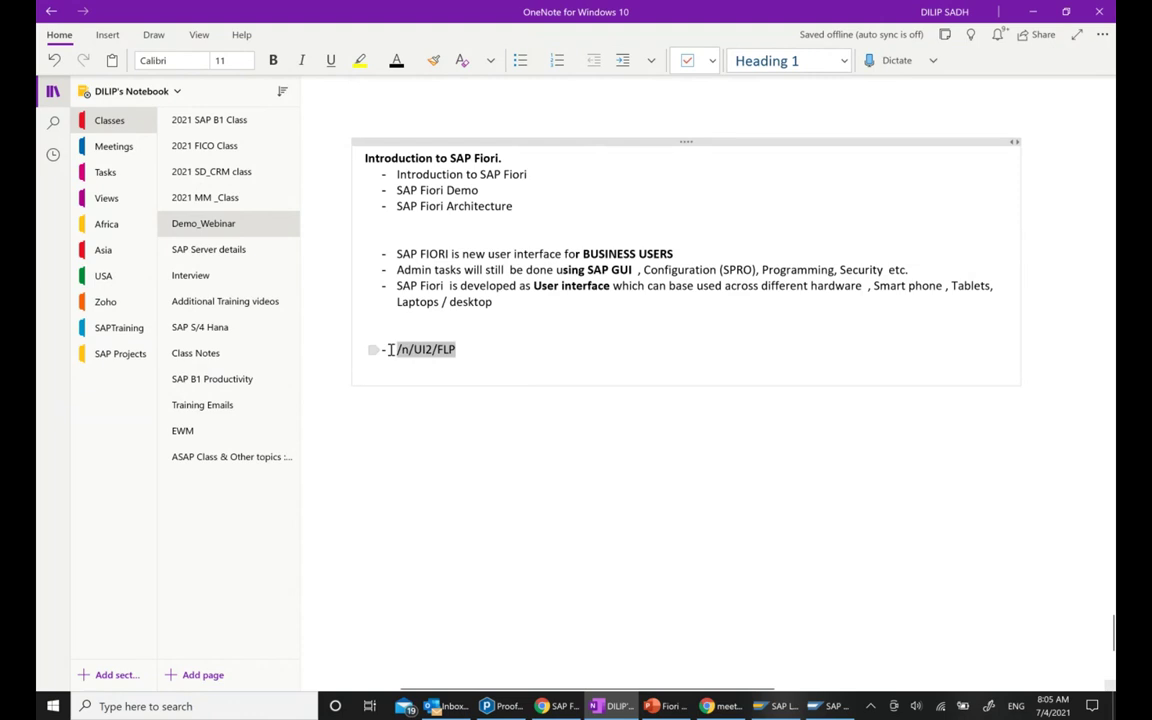
{"action": "left_click", "coordinate": [437, 327]}
{"action": "left_click", "coordinate": [445, 380]}
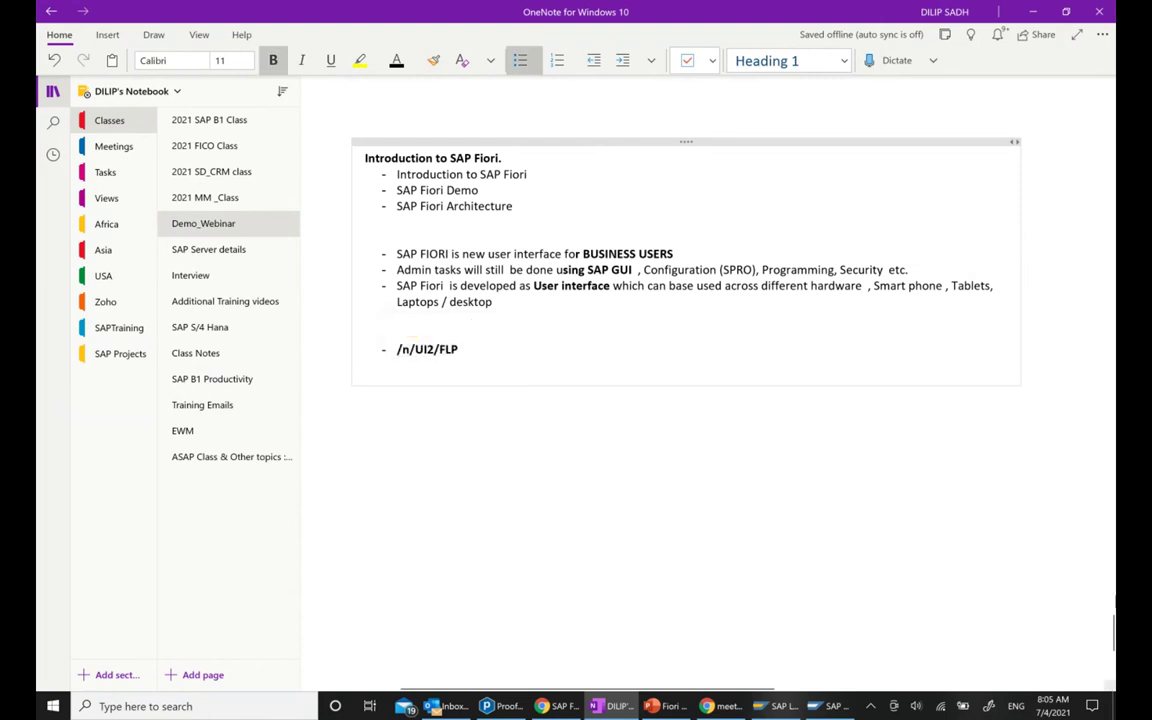
Switch to SAP Easy Access and run /n/UI2/FLP to open the Fiori launchpad in the browser
{"action": "left_click", "coordinate": [826, 706]}
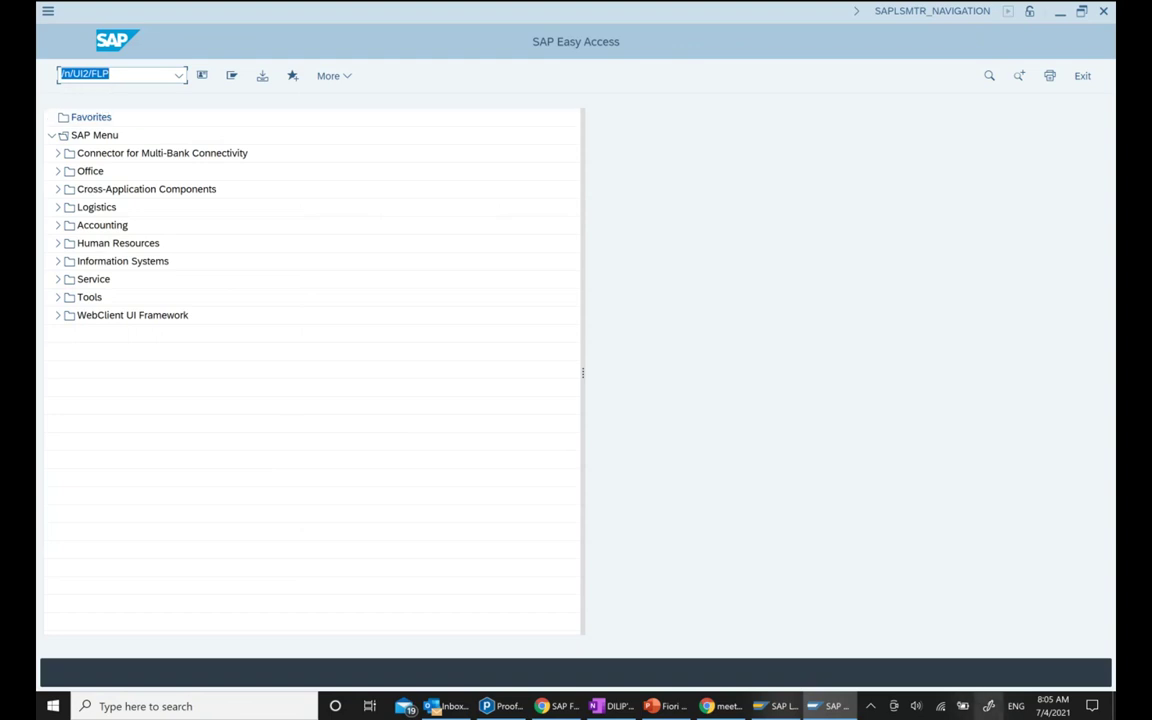
{"action": "key", "text": "Return"}
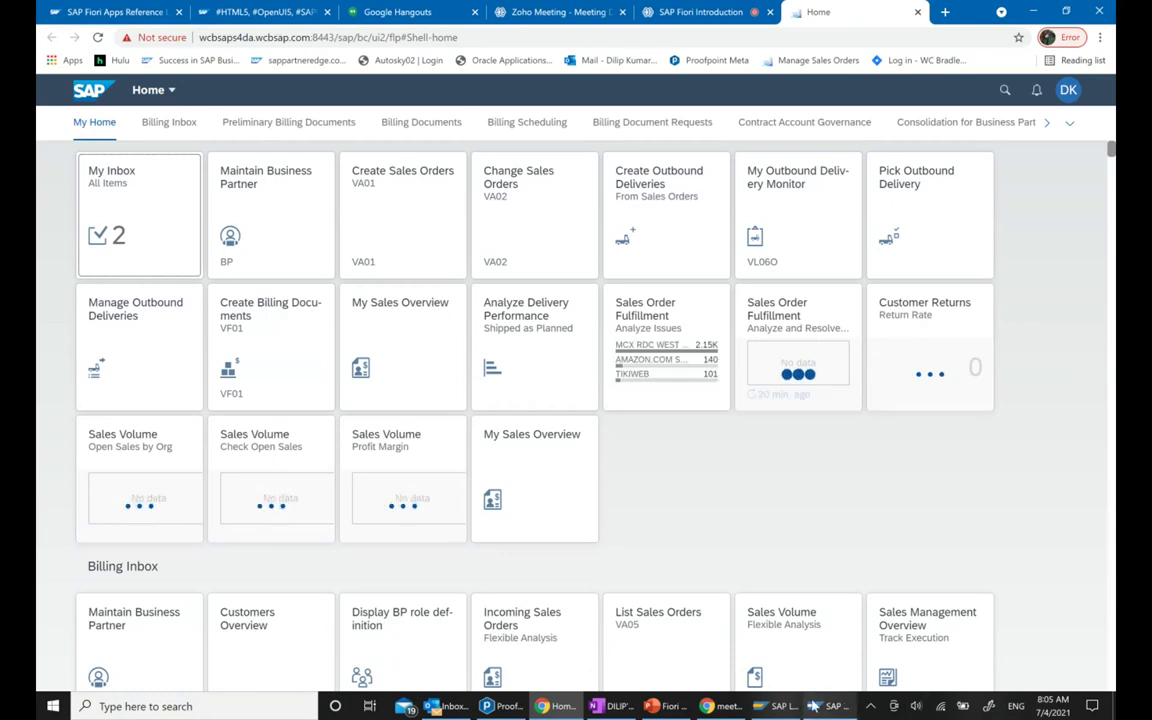
Return to the OneNote page and add the bullet "Business role : we will see different App" below /n/UI2/FLP
{"action": "mouse_move", "coordinate": [672, 710]}
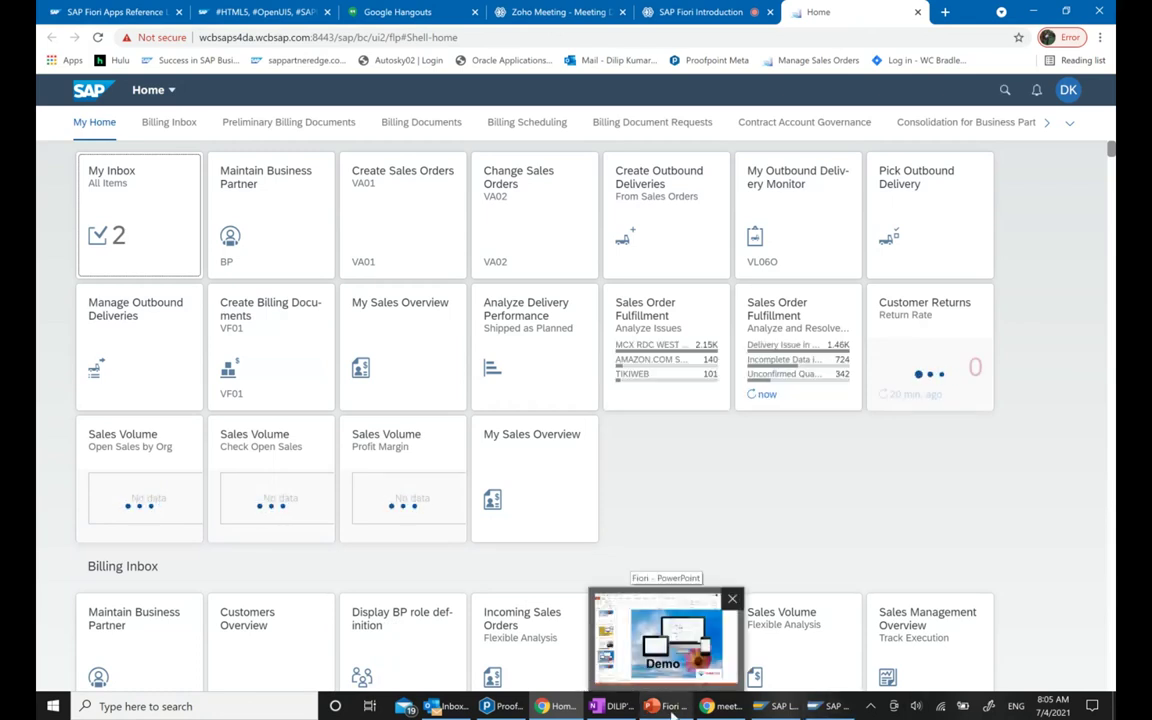
{"action": "left_click", "coordinate": [612, 706]}
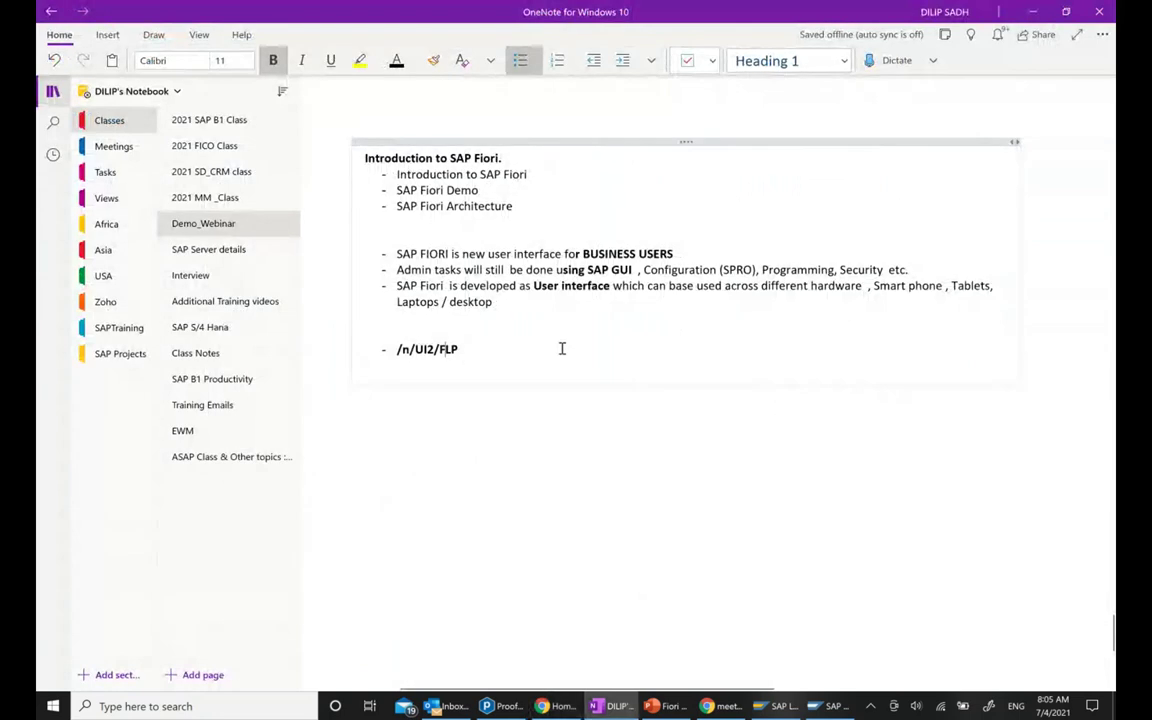
{"action": "key", "text": "Return"}
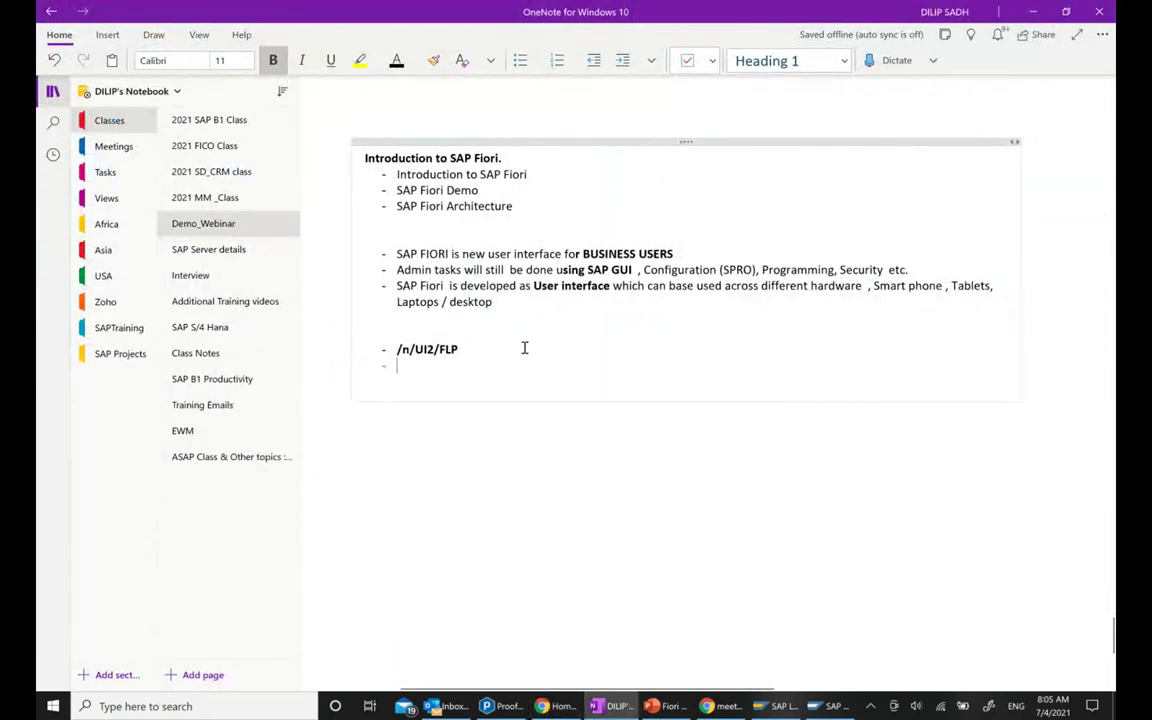
{"action": "type", "text": "bUSIN"}
{"action": "key", "text": "BackSpace"}
{"action": "key", "text": "BackSpace"}
{"action": "key", "text": "BackSpace"}
{"action": "key", "text": "BackSpace"}
{"action": "type", "text": "Business role  :"}
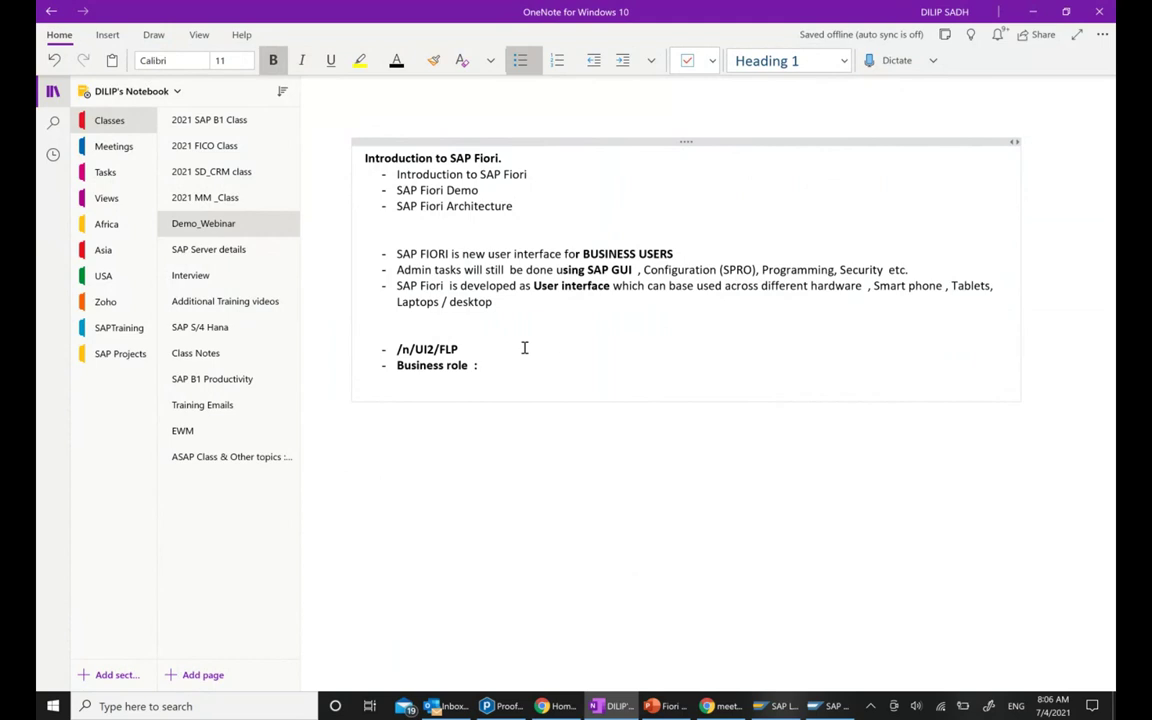
{"action": "type", "text": "we will see different App"}
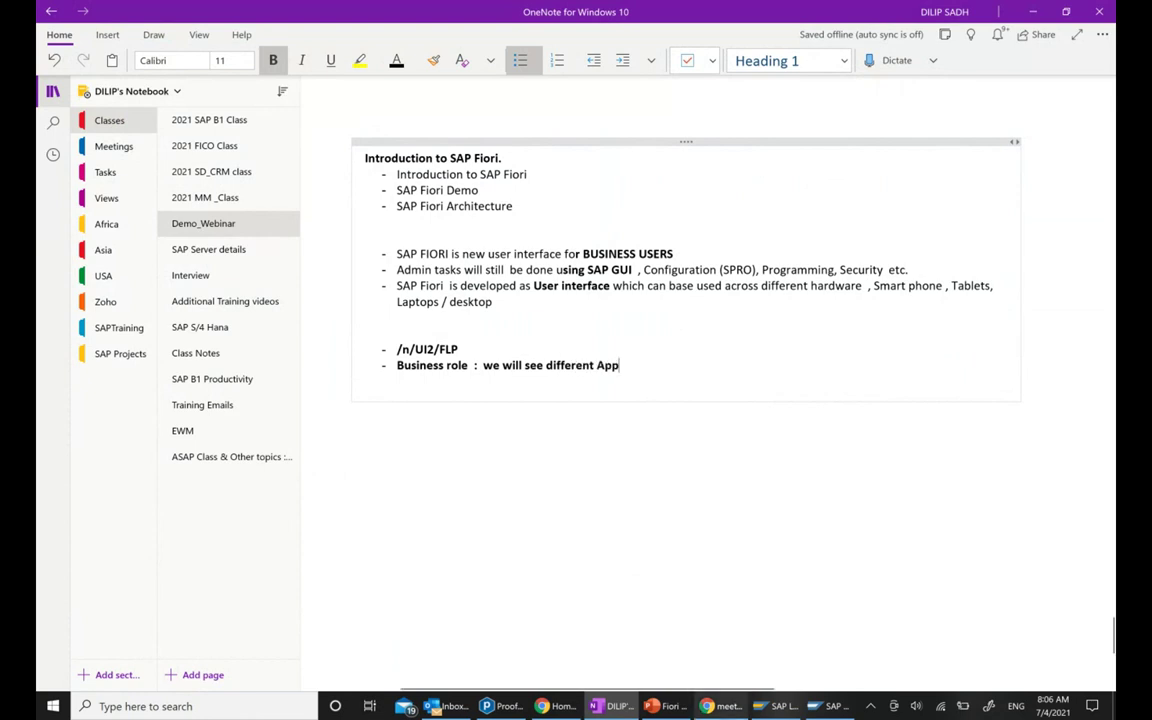
Go back to the Fiori launchpad in the browser and look through its app tile groups from My Home to Sales Orders
{"action": "mouse_move", "coordinate": [778, 706]}
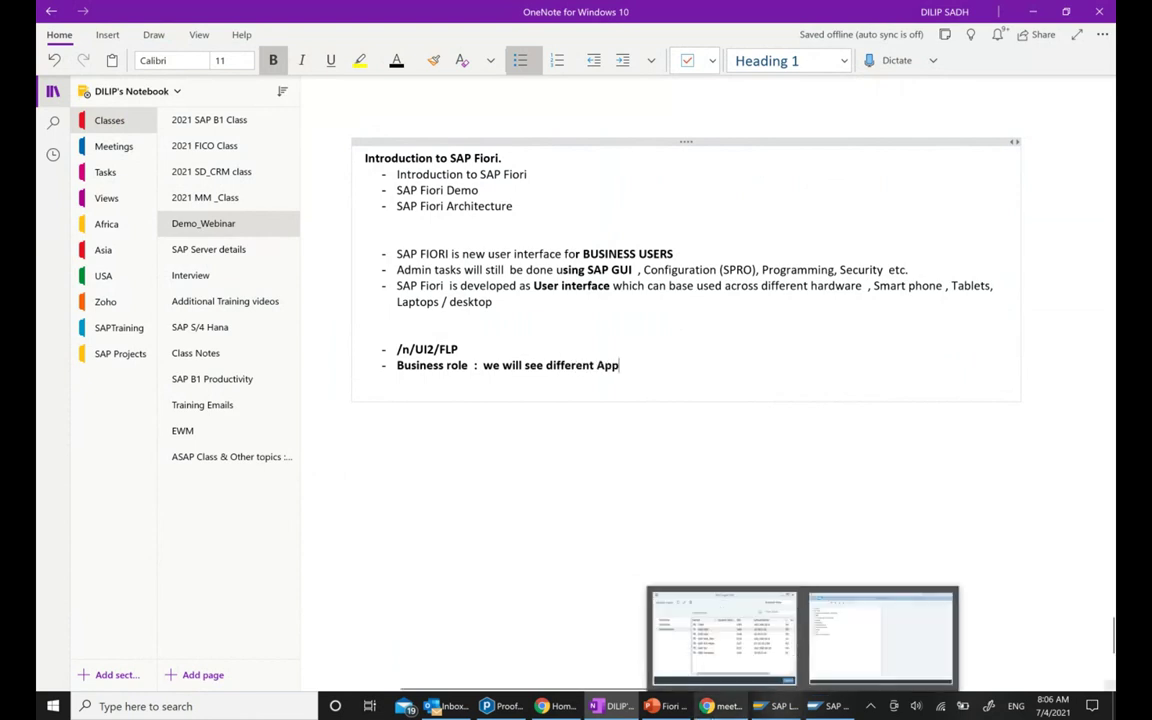
{"action": "mouse_move", "coordinate": [674, 708]}
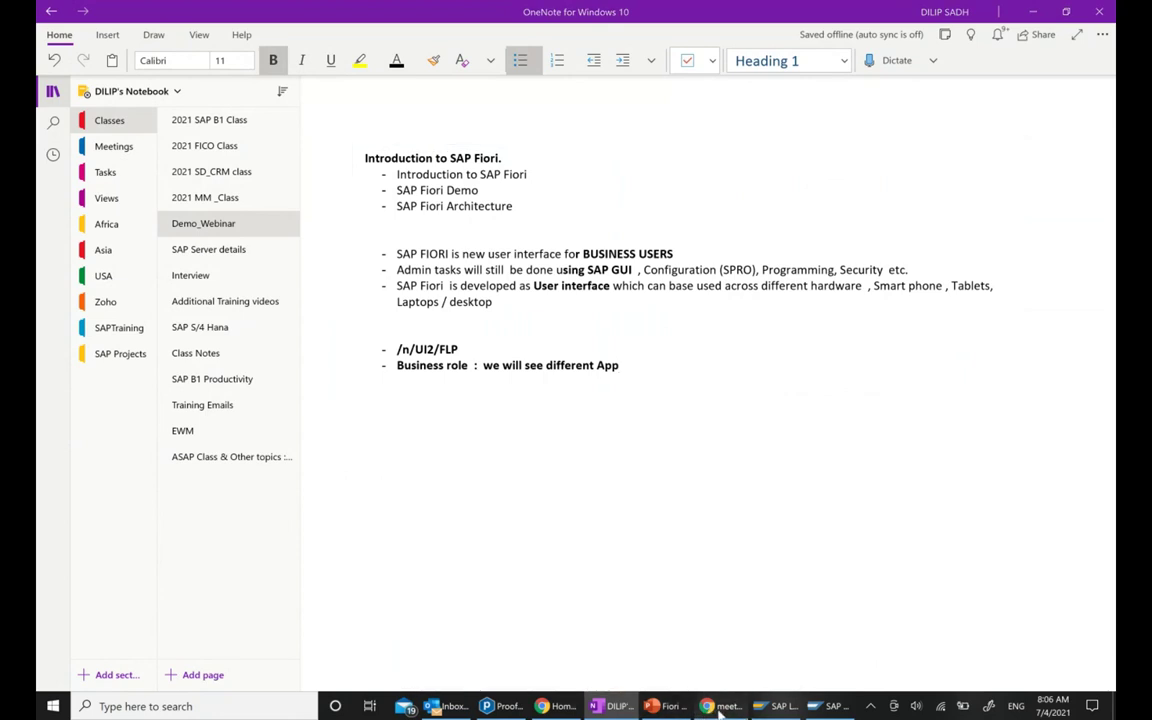
{"action": "left_click", "coordinate": [720, 708]}
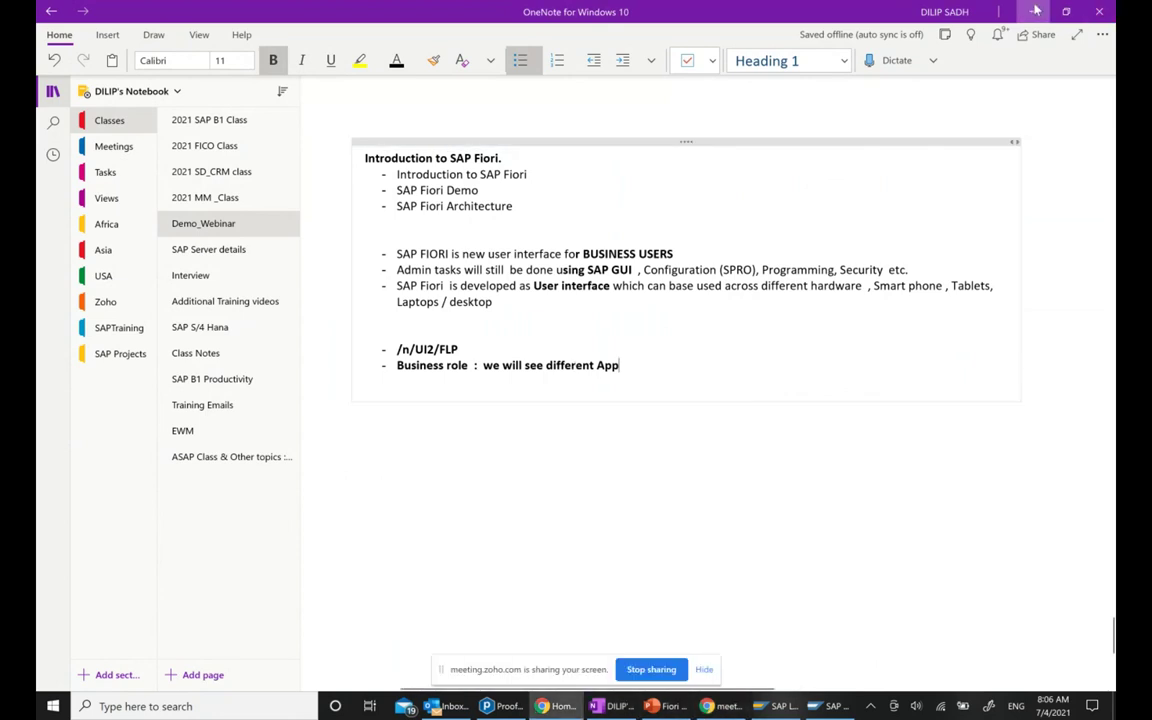
{"action": "left_click", "coordinate": [1034, 11]}
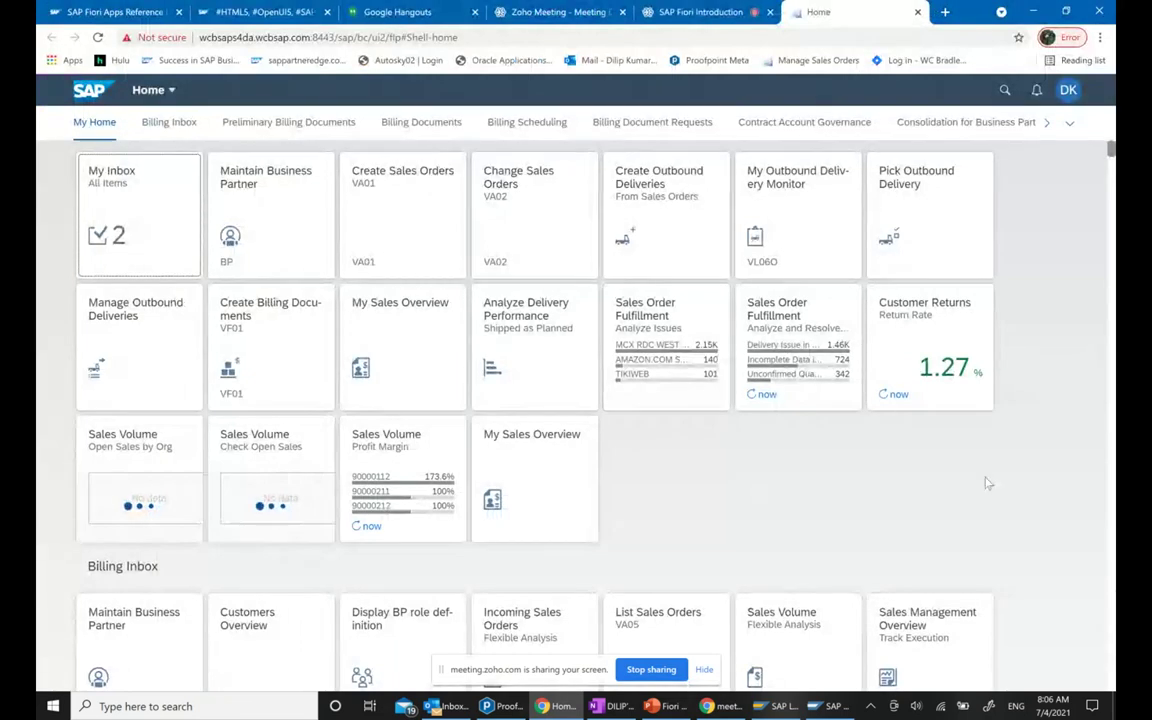
{"action": "scroll", "coordinate": [560, 482], "scroll_direction": "down", "scroll_amount": 5}
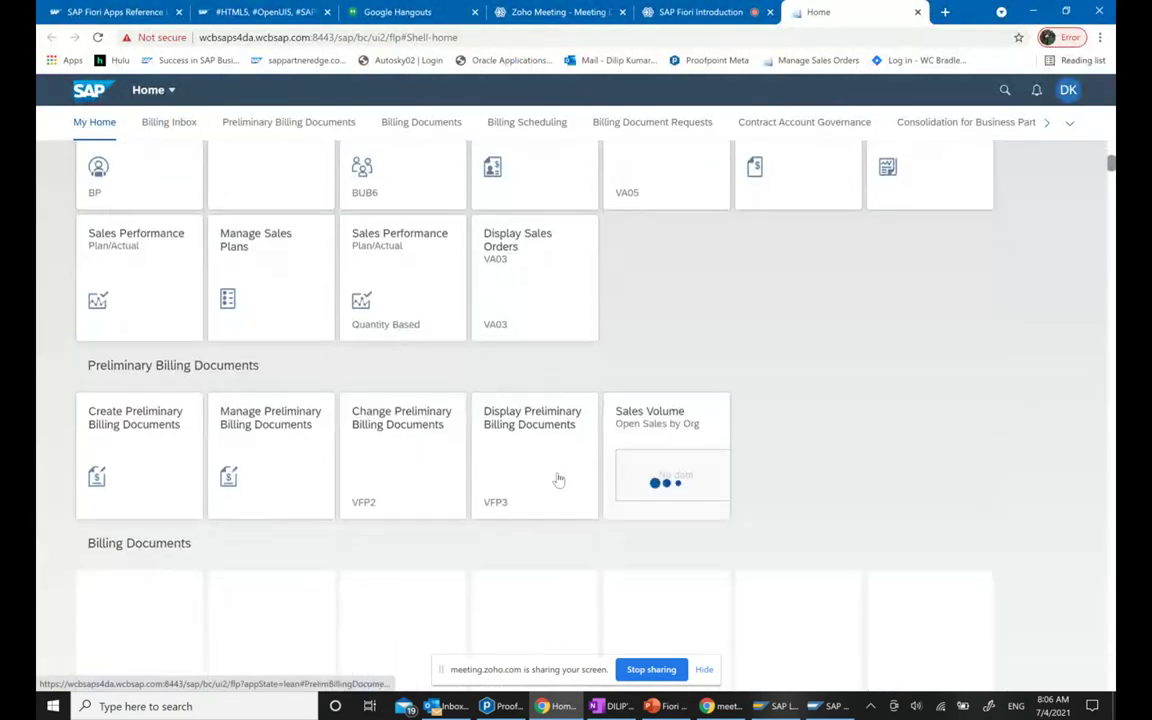
{"action": "scroll", "coordinate": [559, 480], "scroll_direction": "down", "scroll_amount": 15}
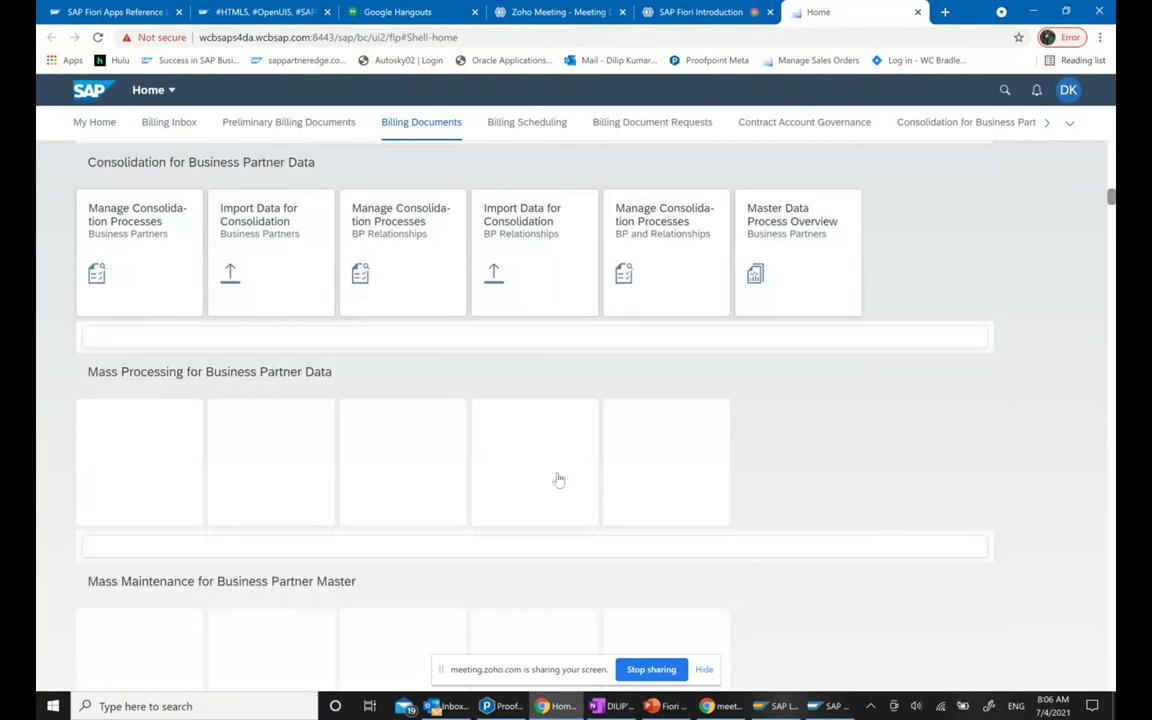
{"action": "scroll", "coordinate": [559, 480], "scroll_direction": "down", "scroll_amount": 5}
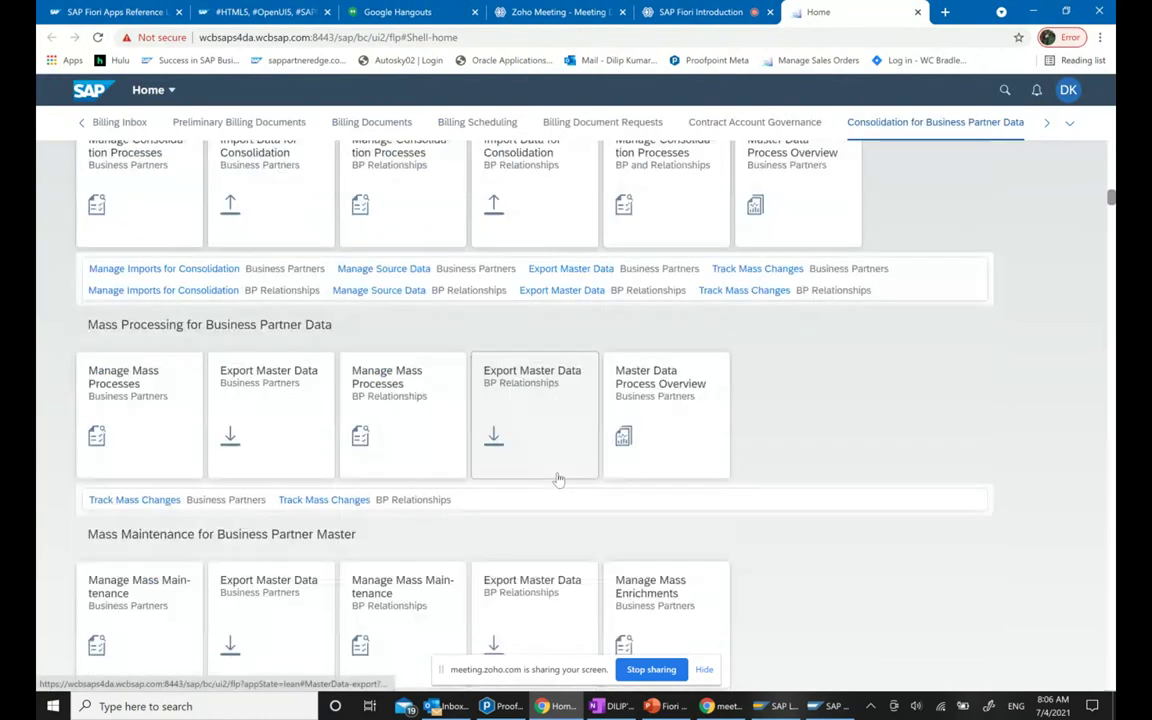
{"action": "scroll", "coordinate": [559, 480], "scroll_direction": "down", "scroll_amount": 5}
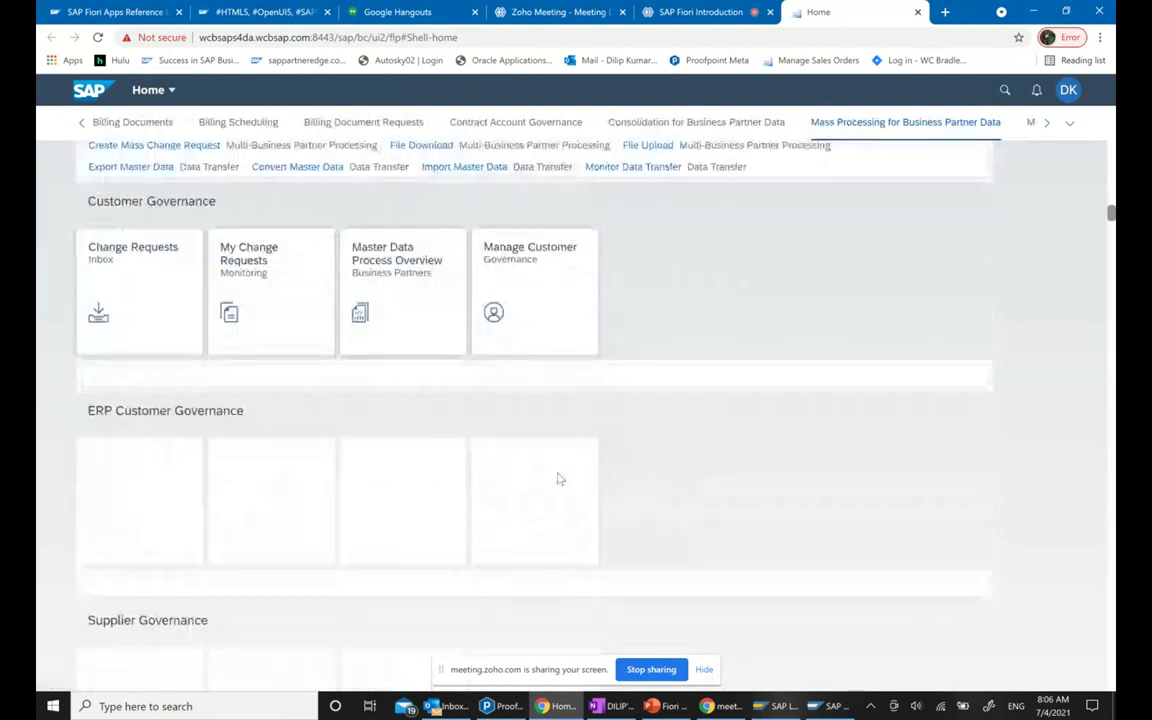
{"action": "scroll", "coordinate": [569, 463], "scroll_direction": "down", "scroll_amount": 15}
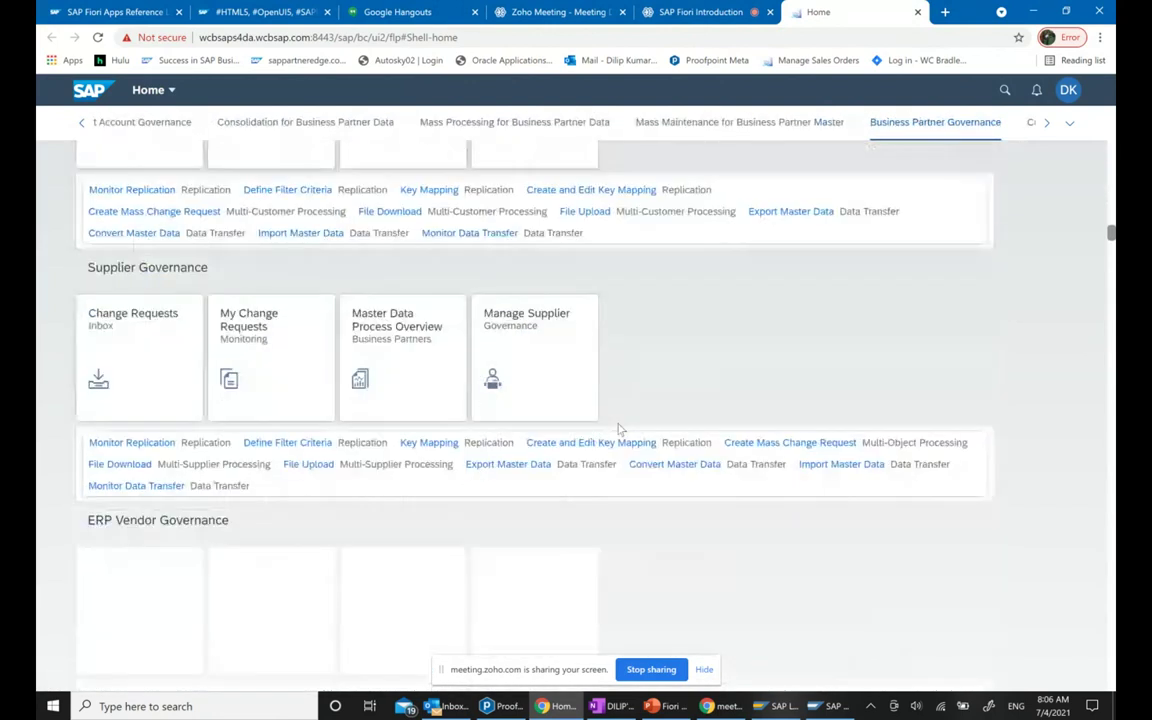
{"action": "scroll", "coordinate": [618, 429], "scroll_direction": "down", "scroll_amount": 5}
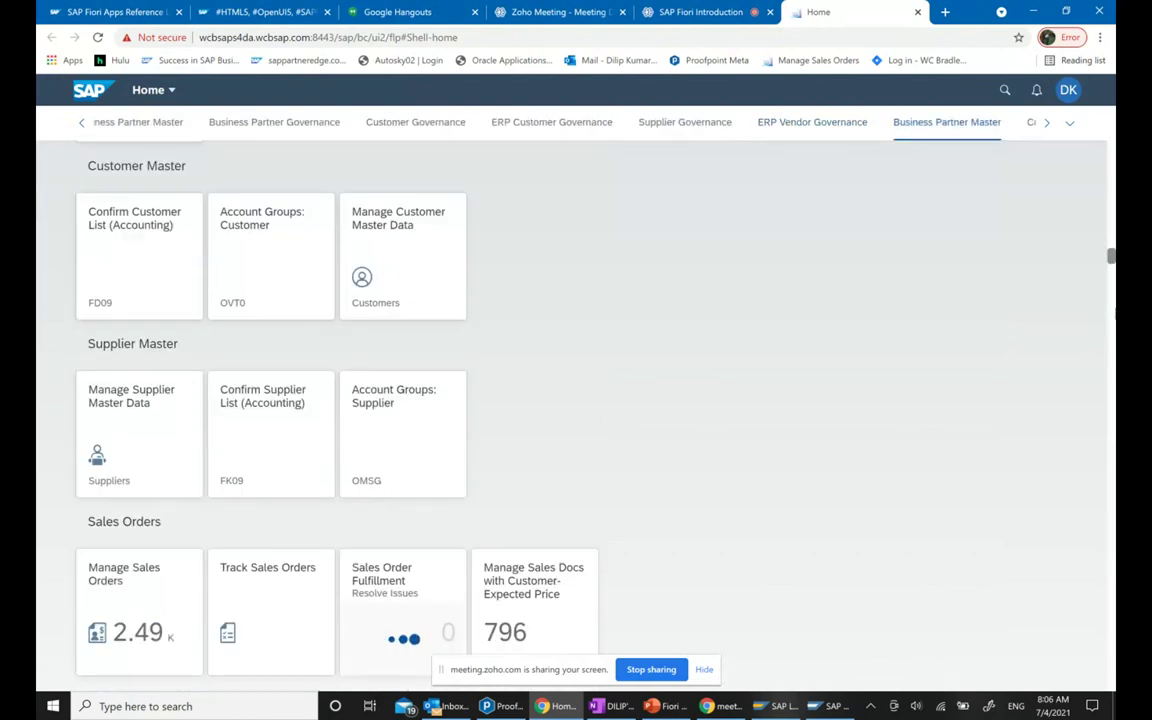
{"action": "scroll", "coordinate": [1100, 244], "scroll_direction": "down", "scroll_amount": 5}
{"action": "left_click_drag", "start_coordinate": [1110, 270], "coordinate": [1095, 135]}
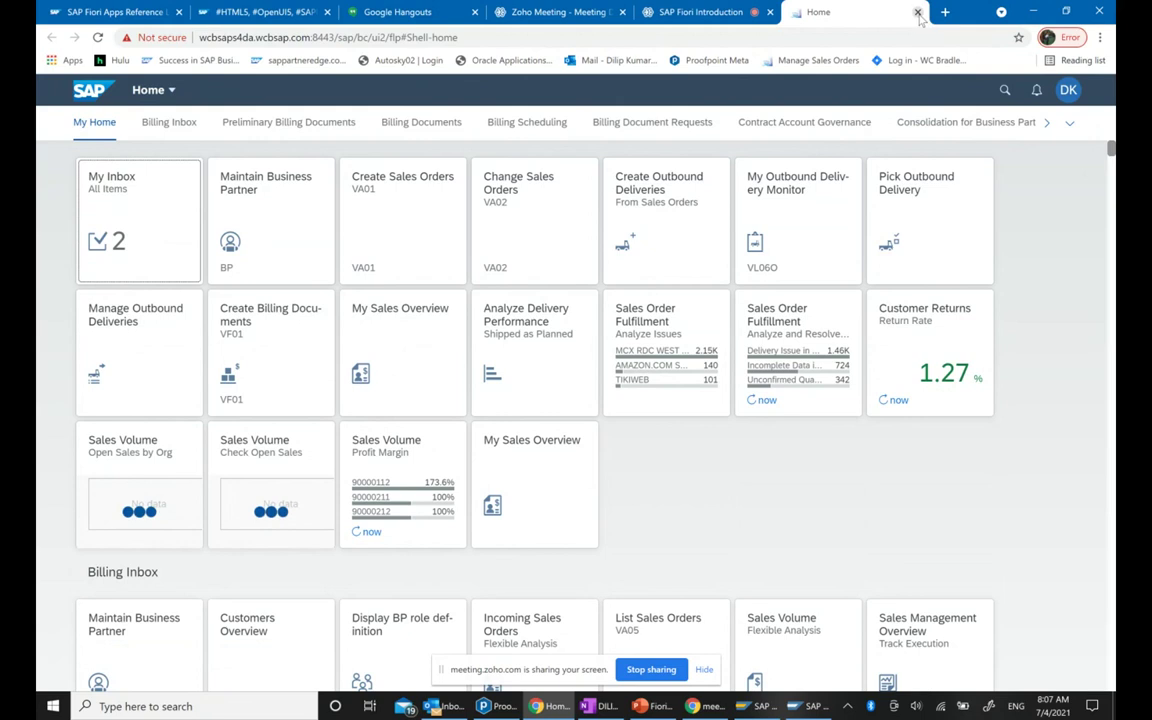
Close the Fiori launchpad's browser tab and open a new blank tab
{"action": "key", "text": "ctrl+shift+Tab"}
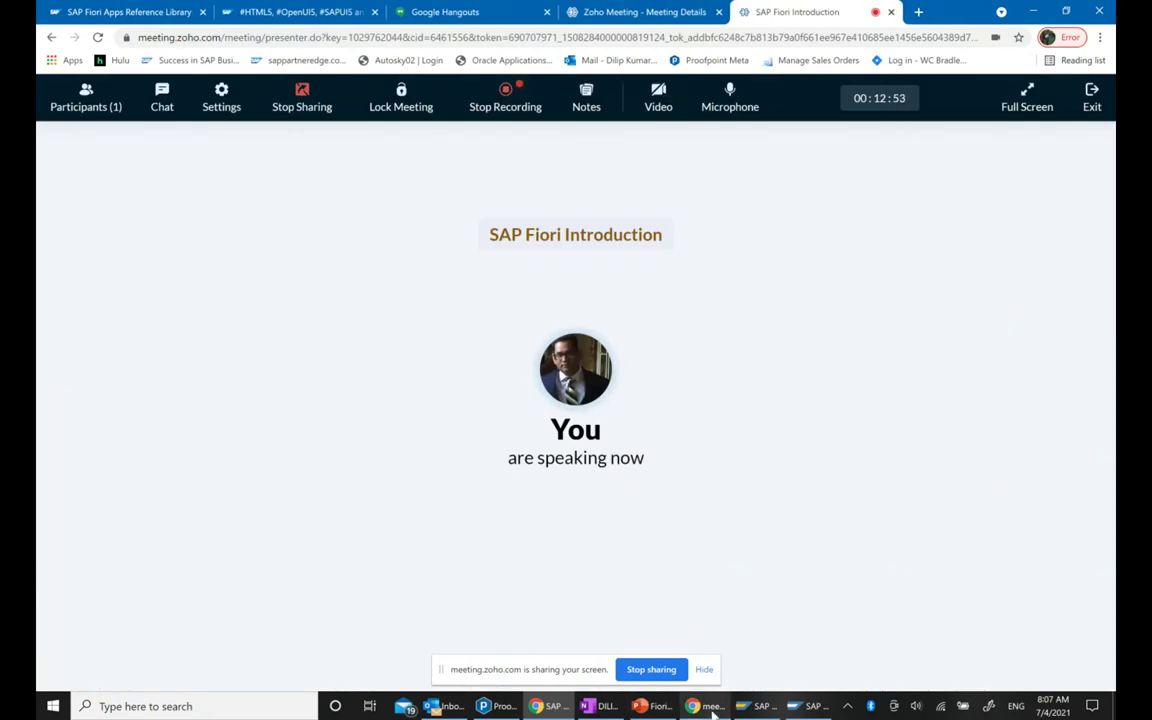
{"action": "mouse_move", "coordinate": [712, 710]}
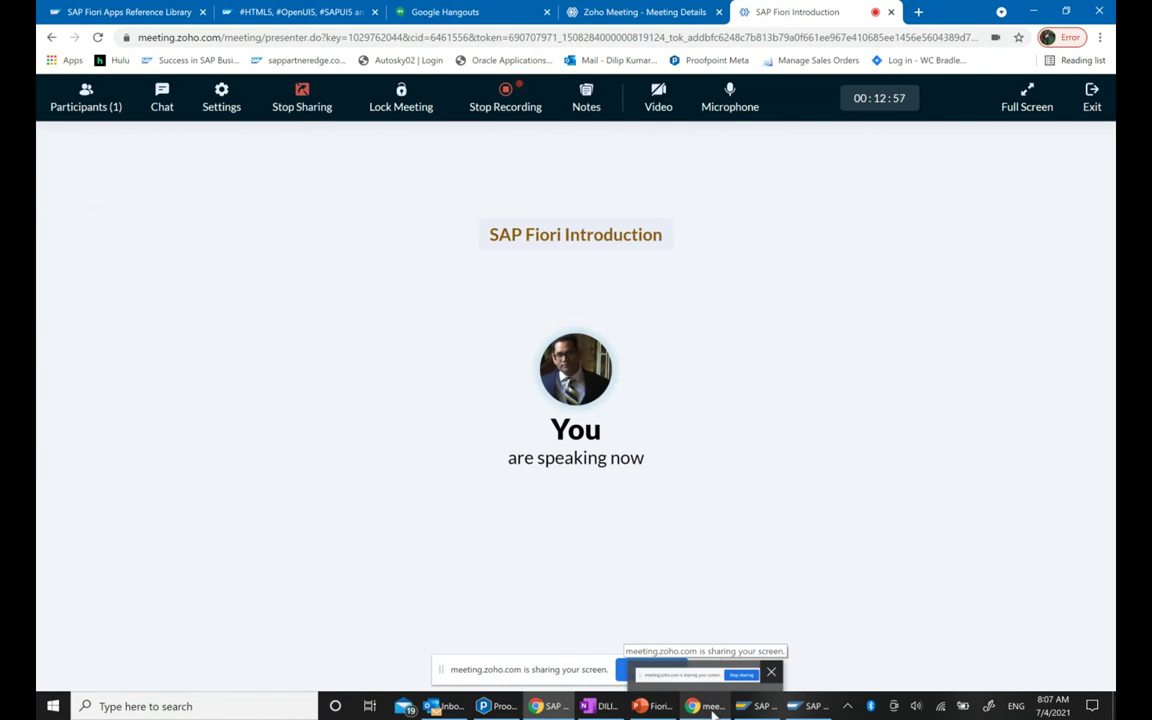
{"action": "left_click", "coordinate": [918, 12]}
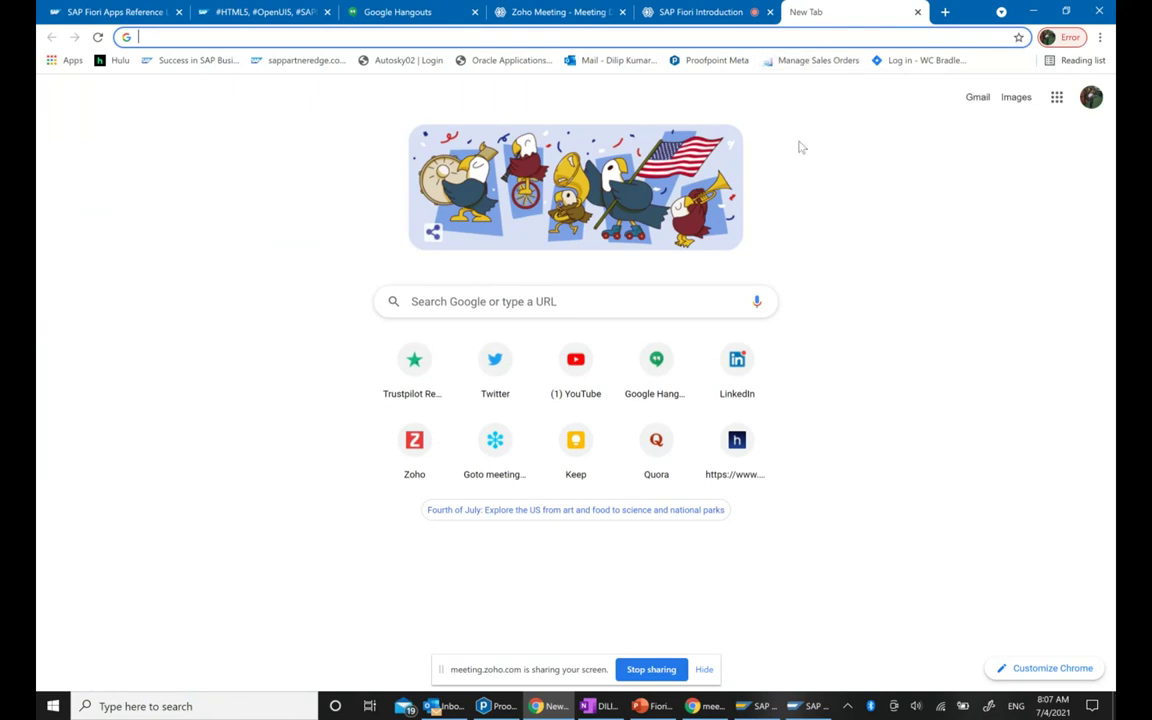
Switch to SAP Easy Access, close the session and confirm the log-off
{"action": "left_click", "coordinate": [810, 708]}
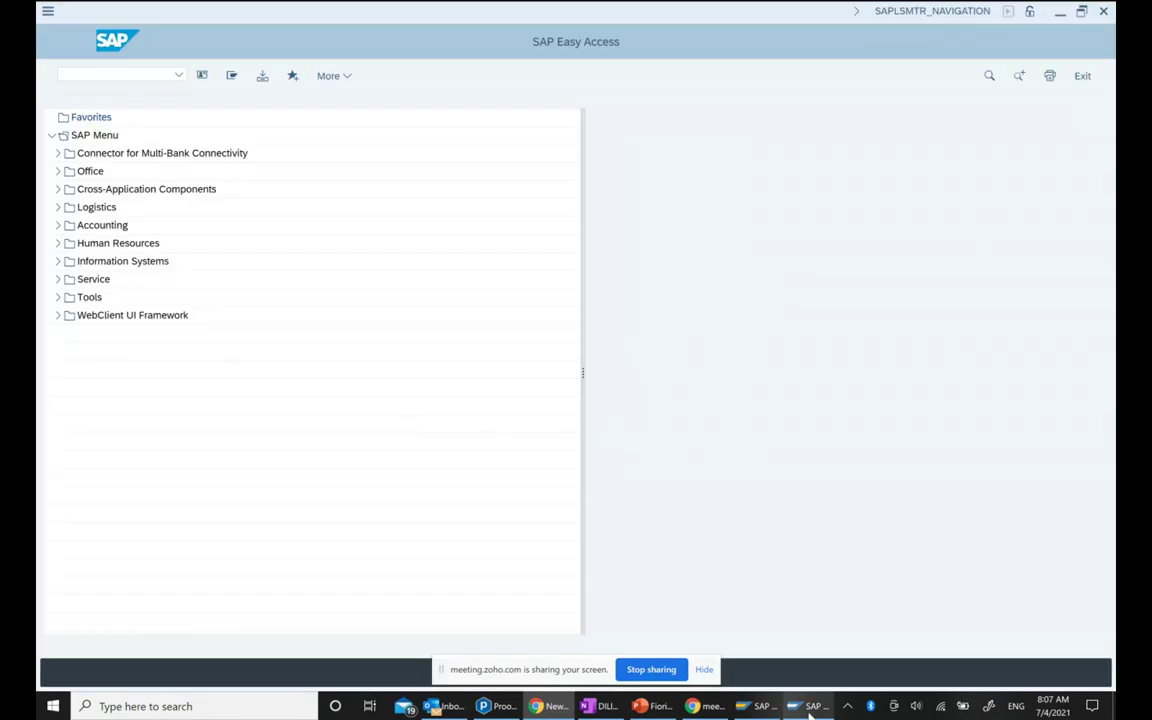
{"action": "left_click", "coordinate": [1103, 11]}
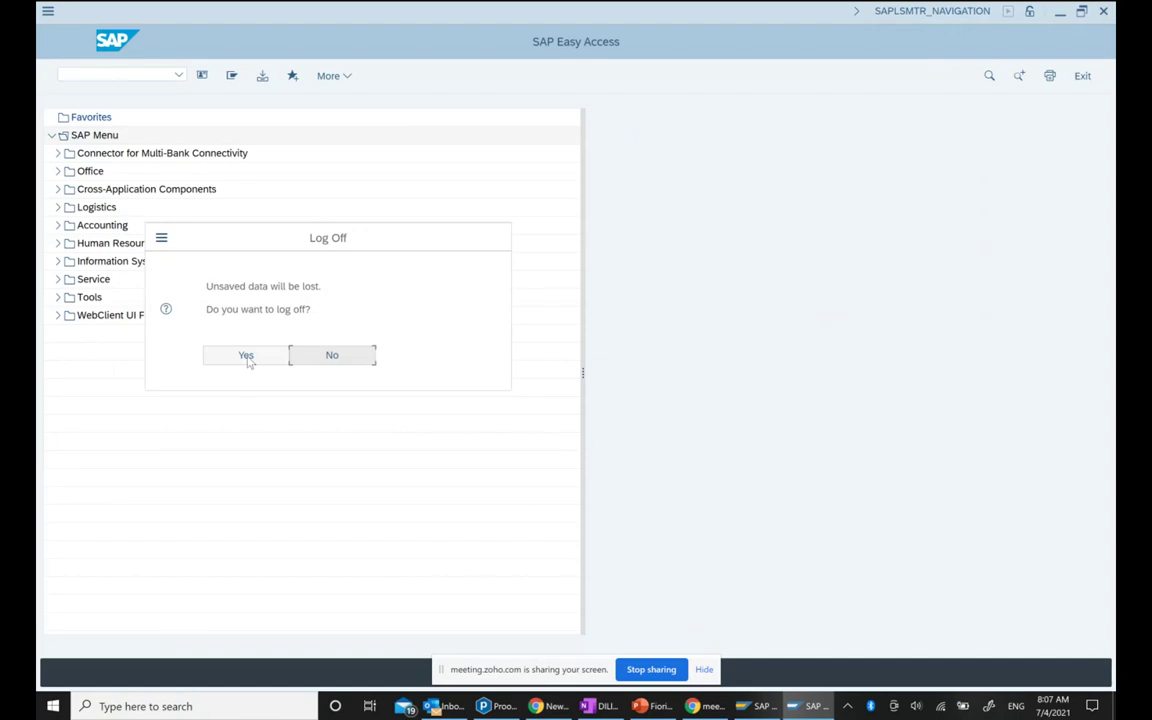
{"action": "left_click", "coordinate": [247, 356]}
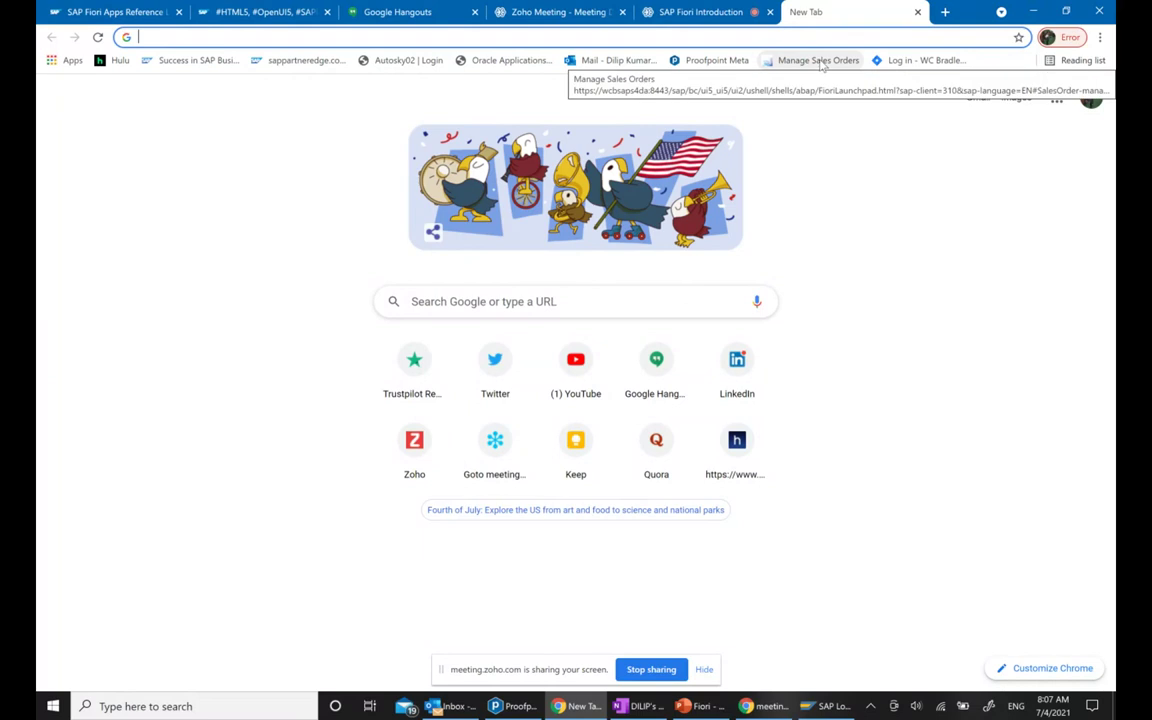
Open the bookmarked Manage Sales Orders app in the browser and go from it to the Fiori launchpad home page
{"action": "left_click", "coordinate": [818, 61]}
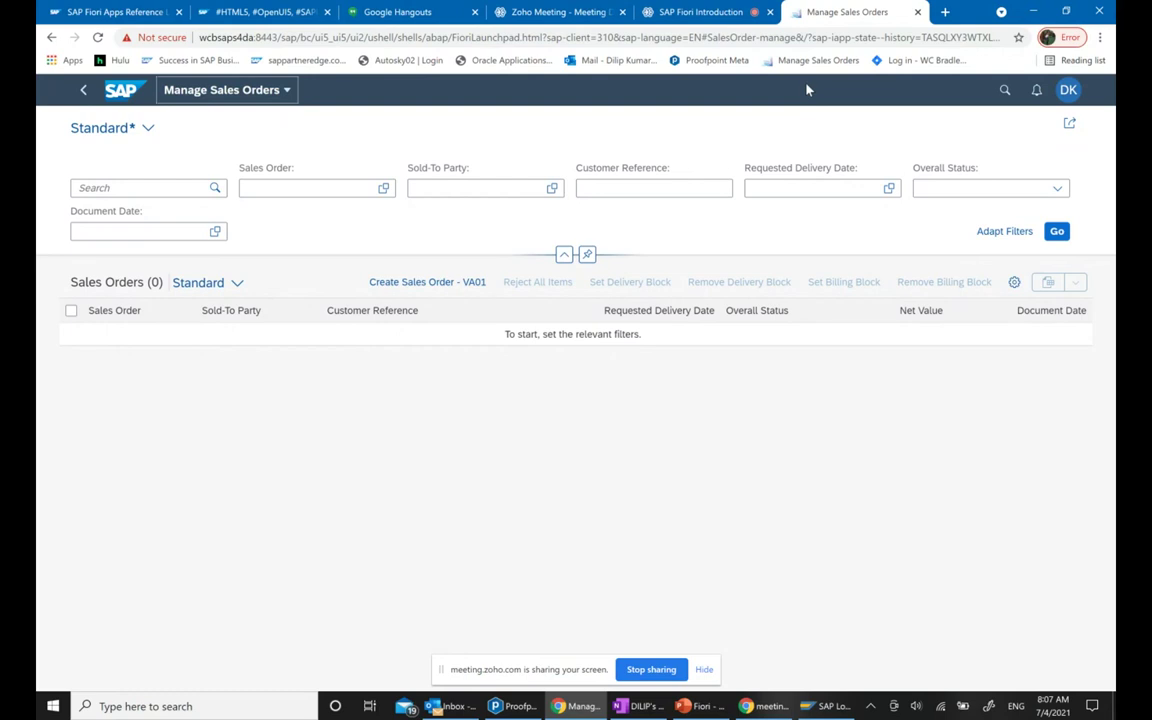
{"action": "left_click", "coordinate": [121, 93]}
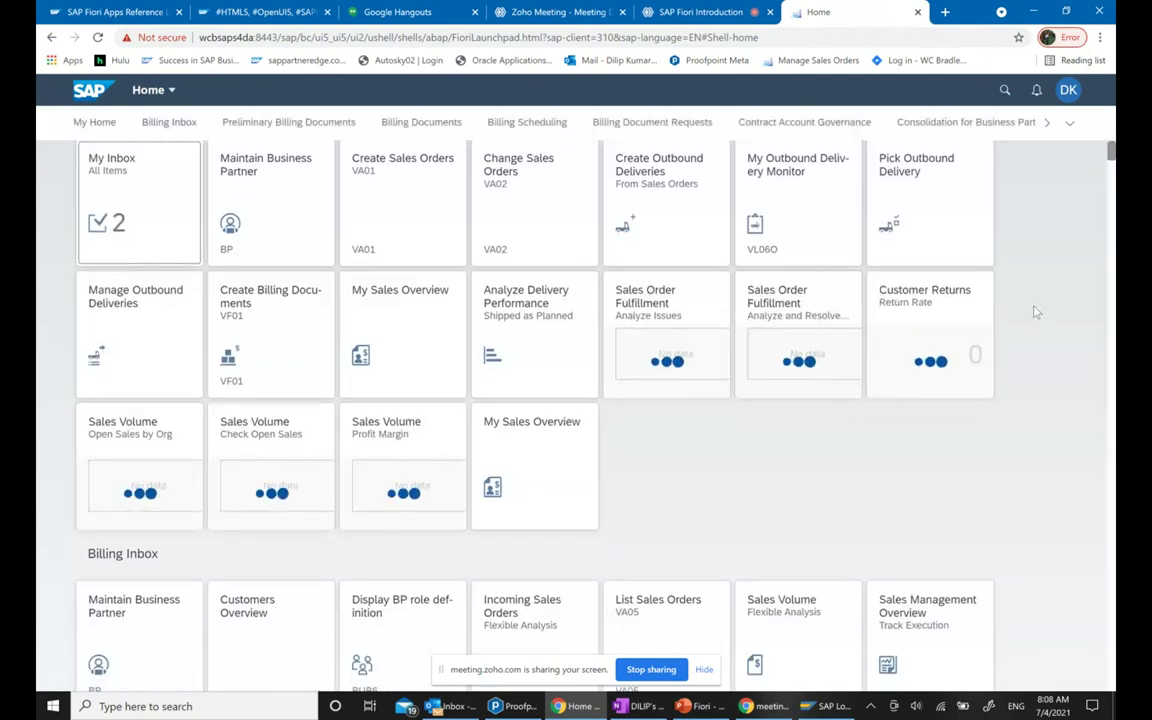
{"action": "scroll", "coordinate": [1036, 313], "scroll_direction": "down", "scroll_amount": 3}
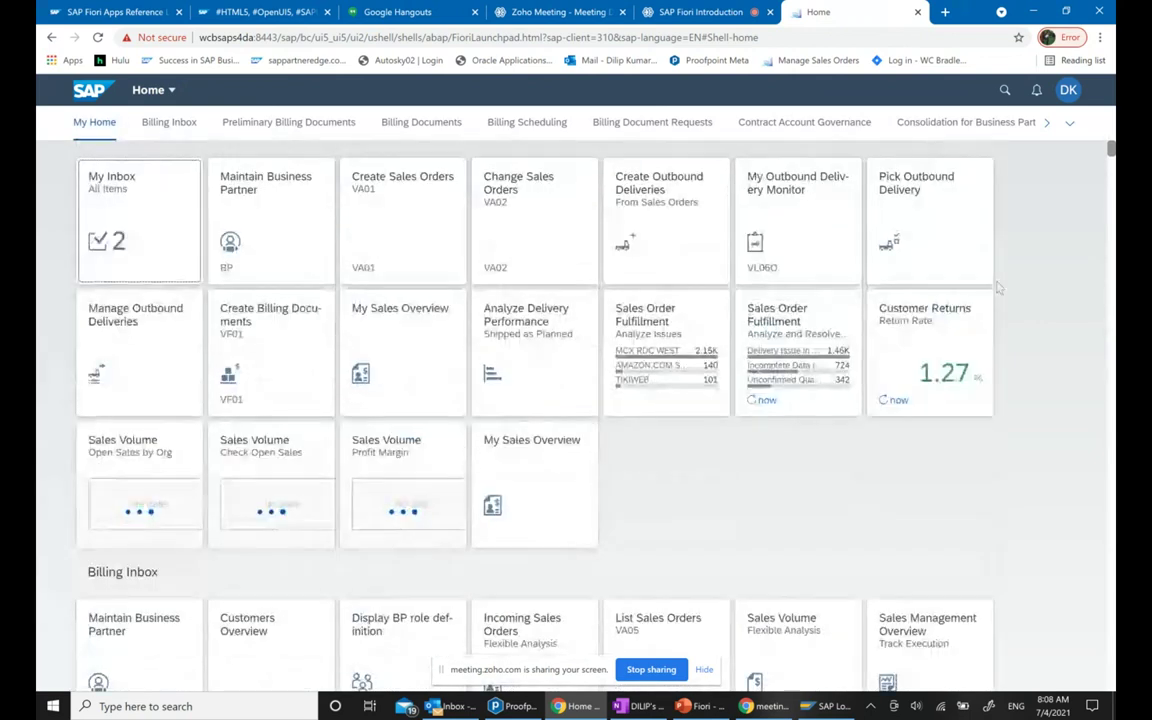
Change the launchpad's appearance theme to SAP Belize in the user settings and save it
{"action": "left_click", "coordinate": [1068, 92]}
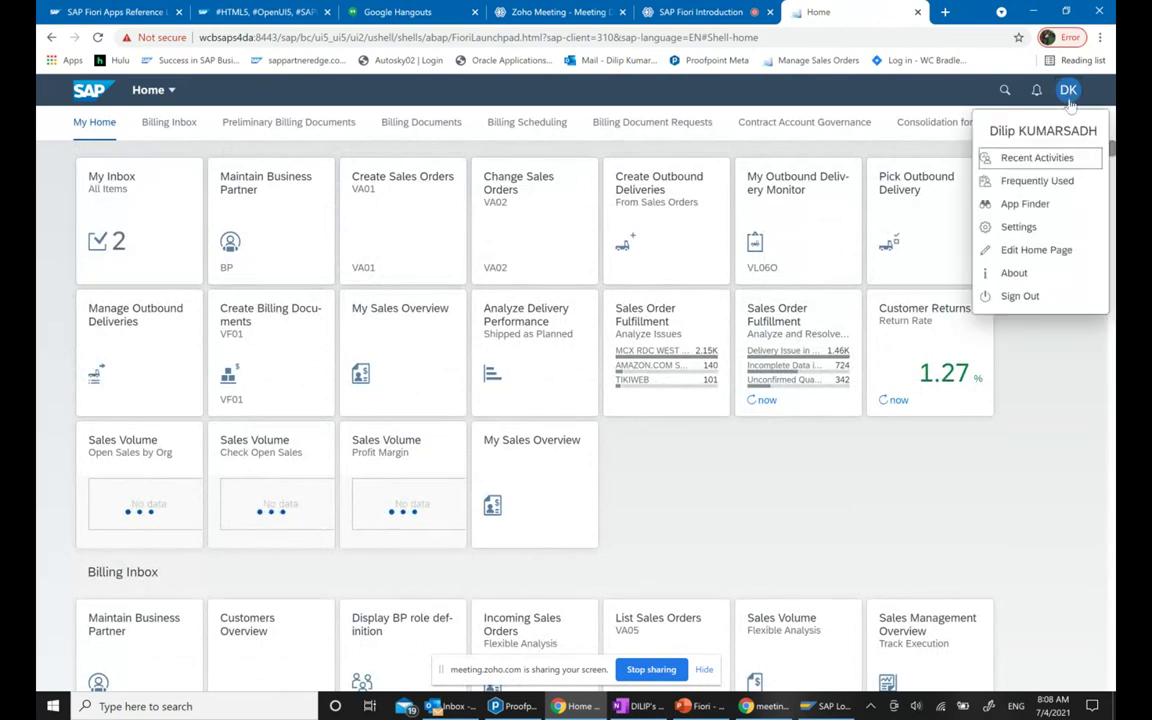
{"action": "left_click", "coordinate": [1027, 228]}
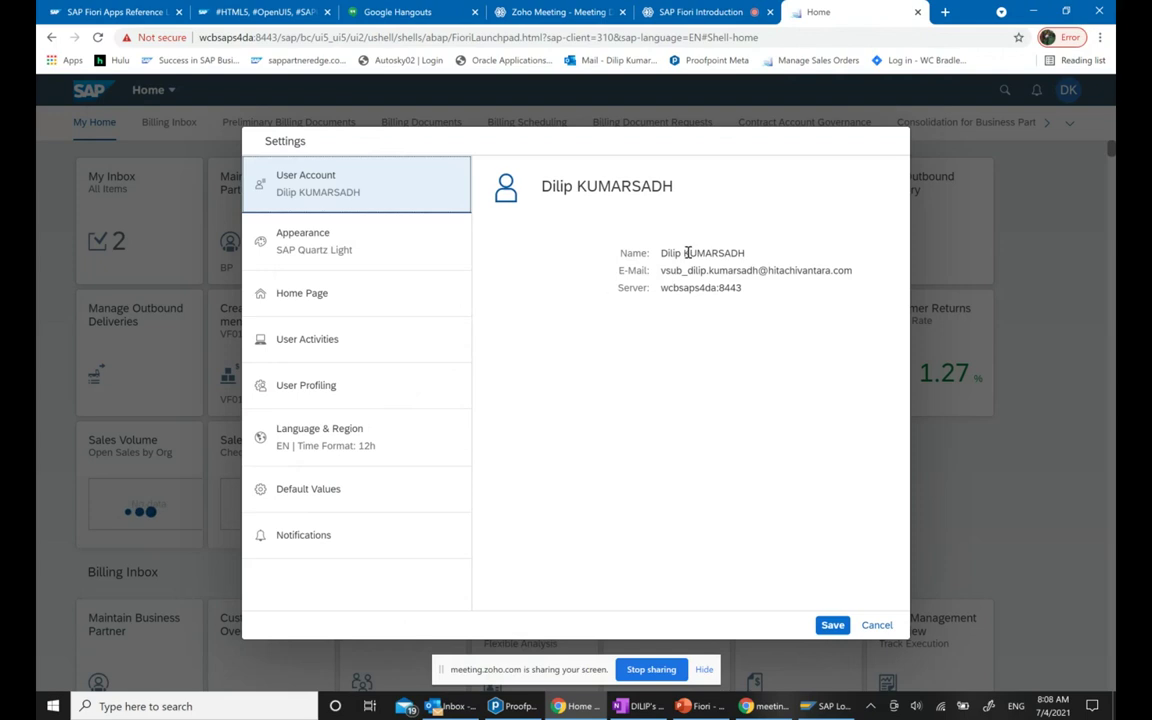
{"action": "left_click", "coordinate": [331, 250]}
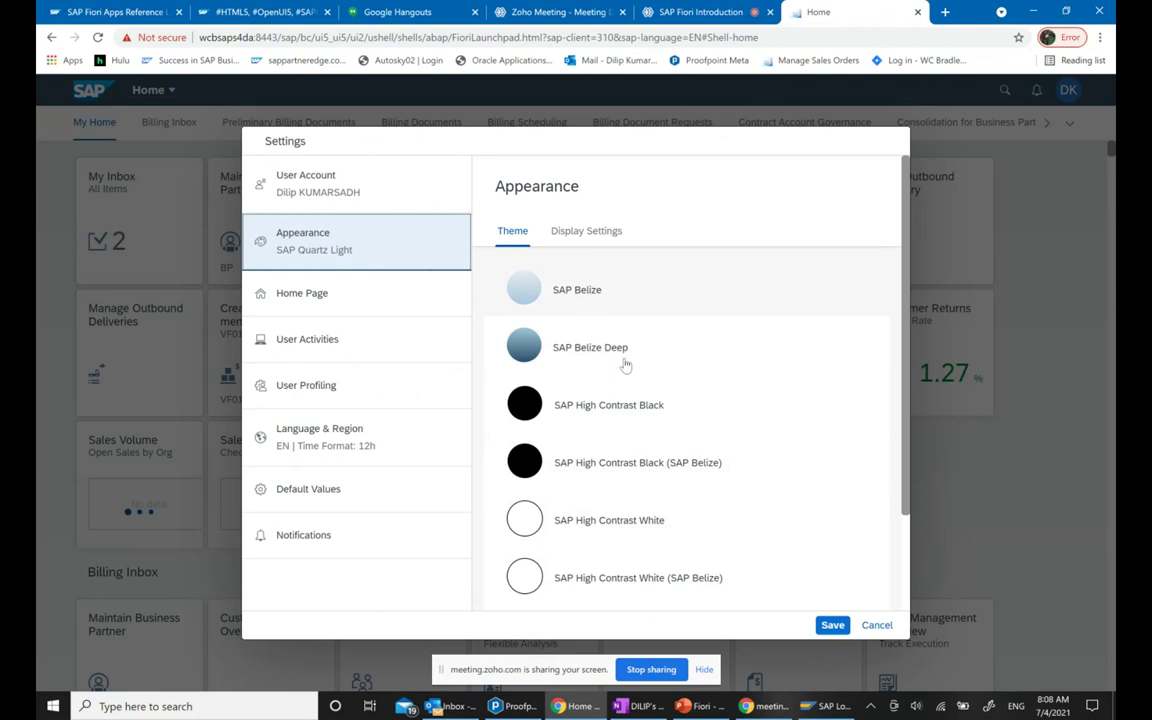
{"action": "scroll", "coordinate": [635, 482], "scroll_direction": "down", "scroll_amount": 2}
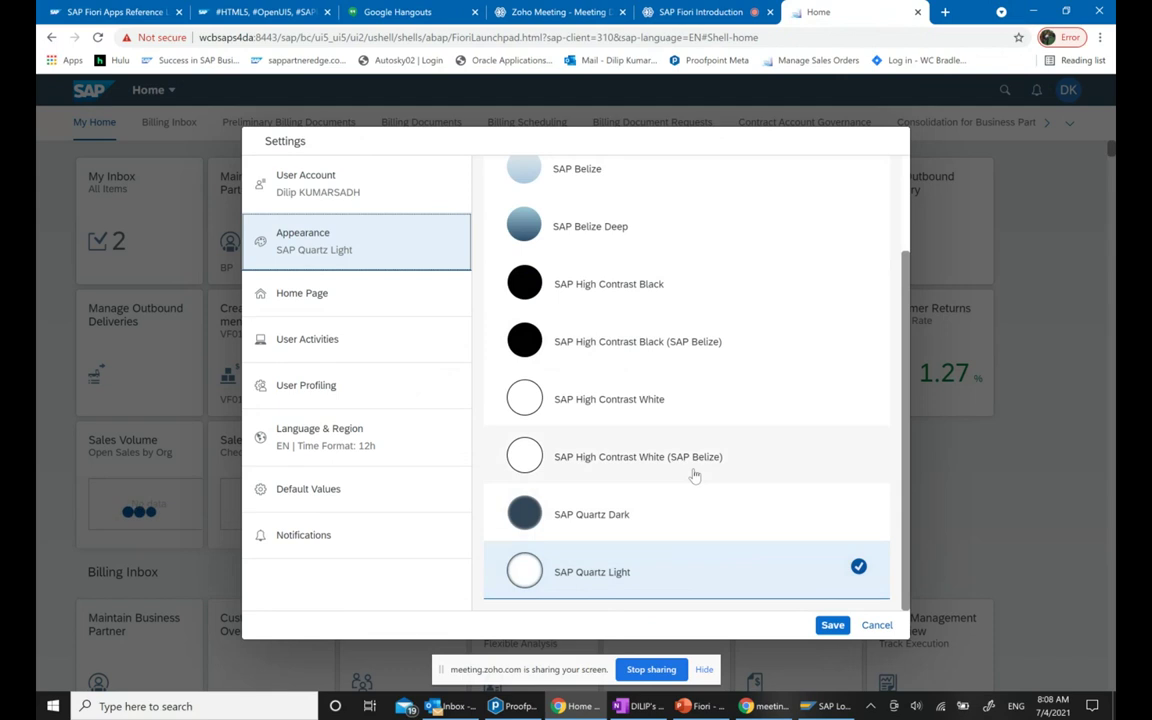
{"action": "scroll", "coordinate": [693, 476], "scroll_direction": "up", "scroll_amount": 2}
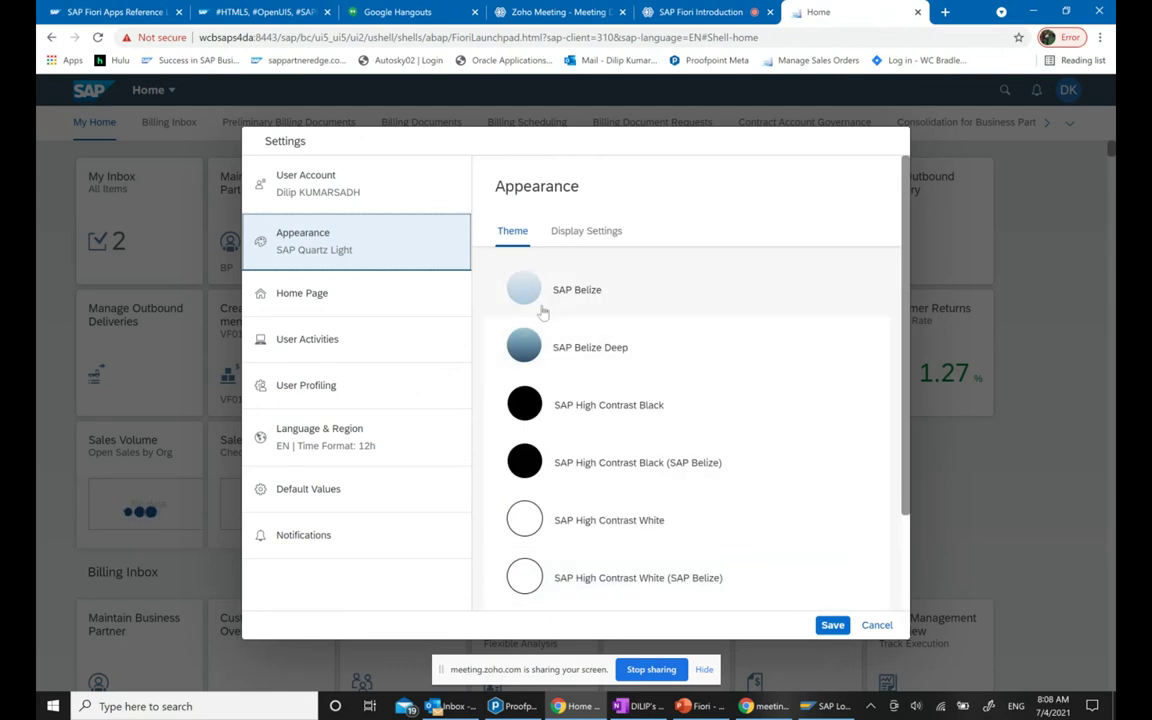
{"action": "left_click", "coordinate": [560, 290]}
{"action": "left_click", "coordinate": [832, 625]}
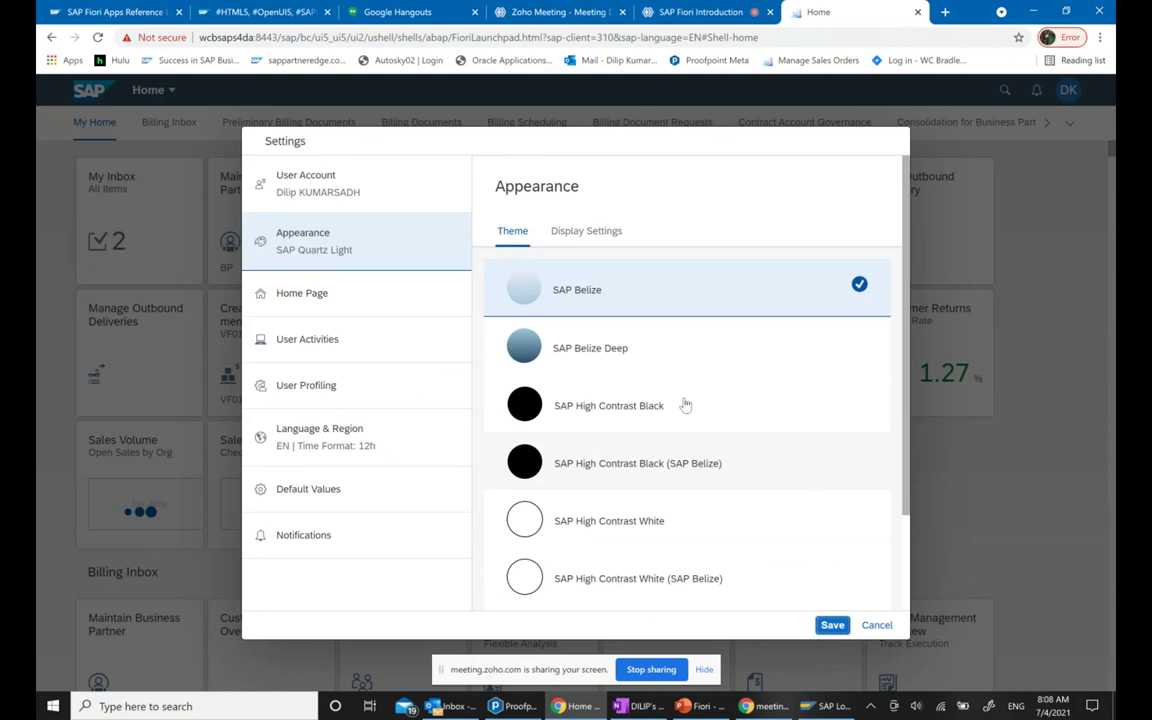
{"action": "left_click", "coordinate": [832, 625]}
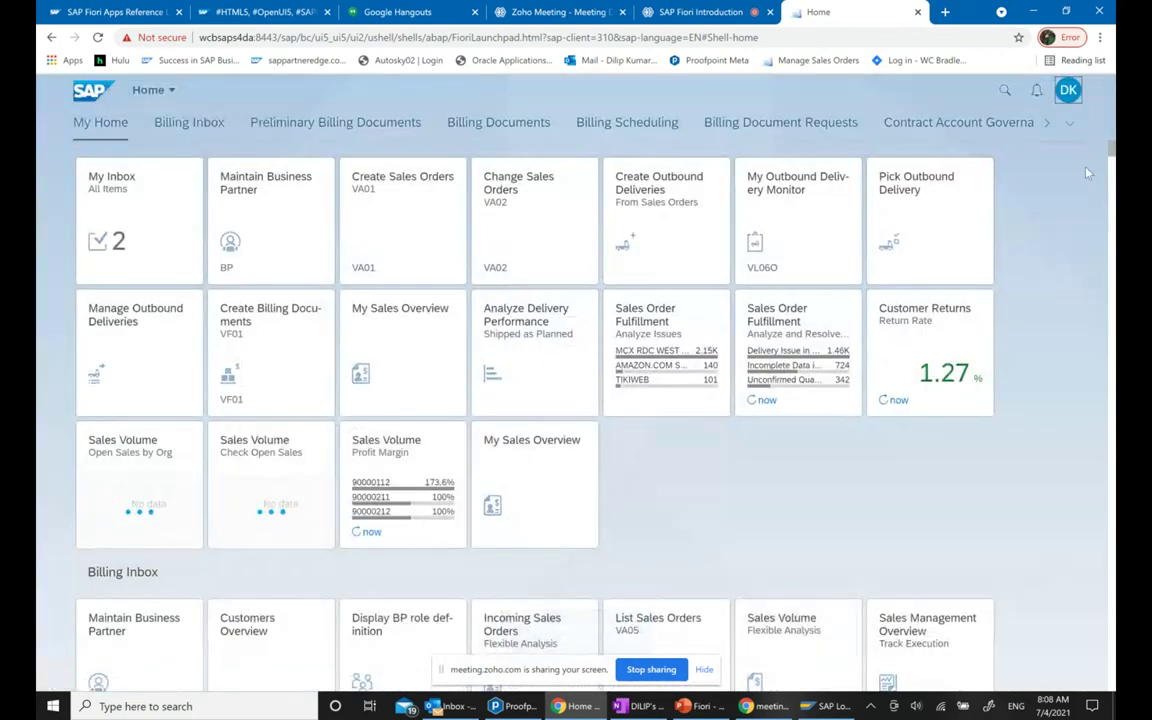
Reopen the appearance settings, set the theme back to SAP Quartz Light and save it
{"action": "left_click", "coordinate": [1071, 97]}
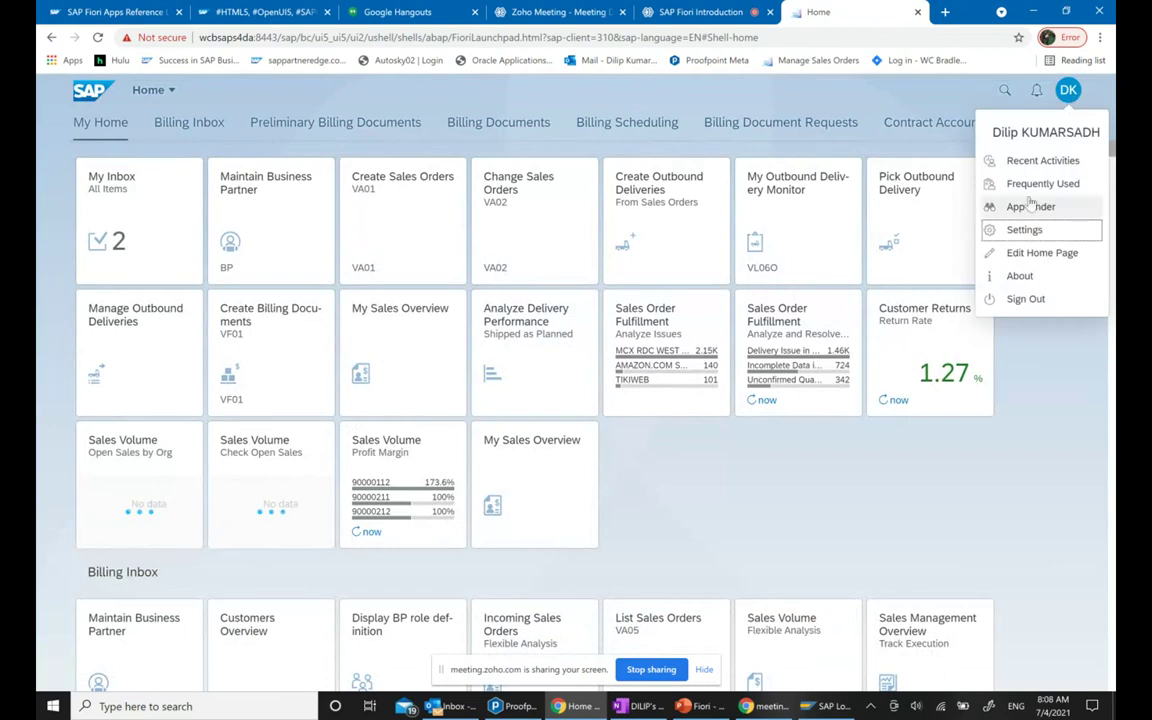
{"action": "left_click", "coordinate": [1031, 230]}
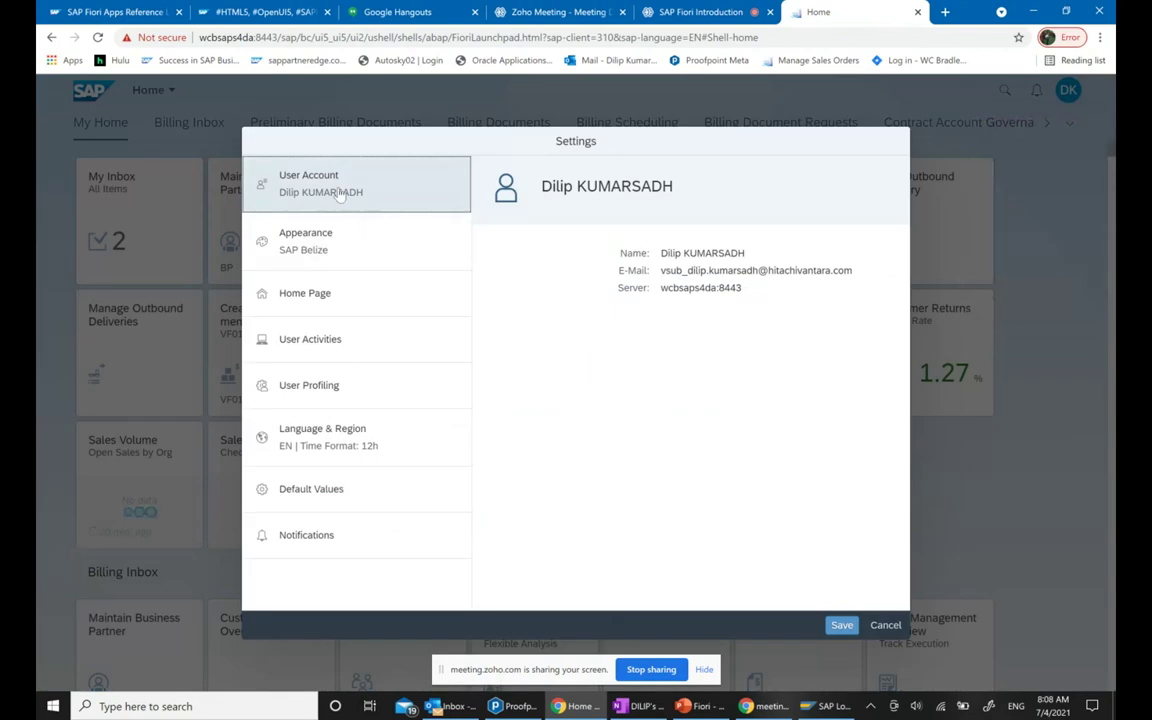
{"action": "left_click", "coordinate": [325, 244]}
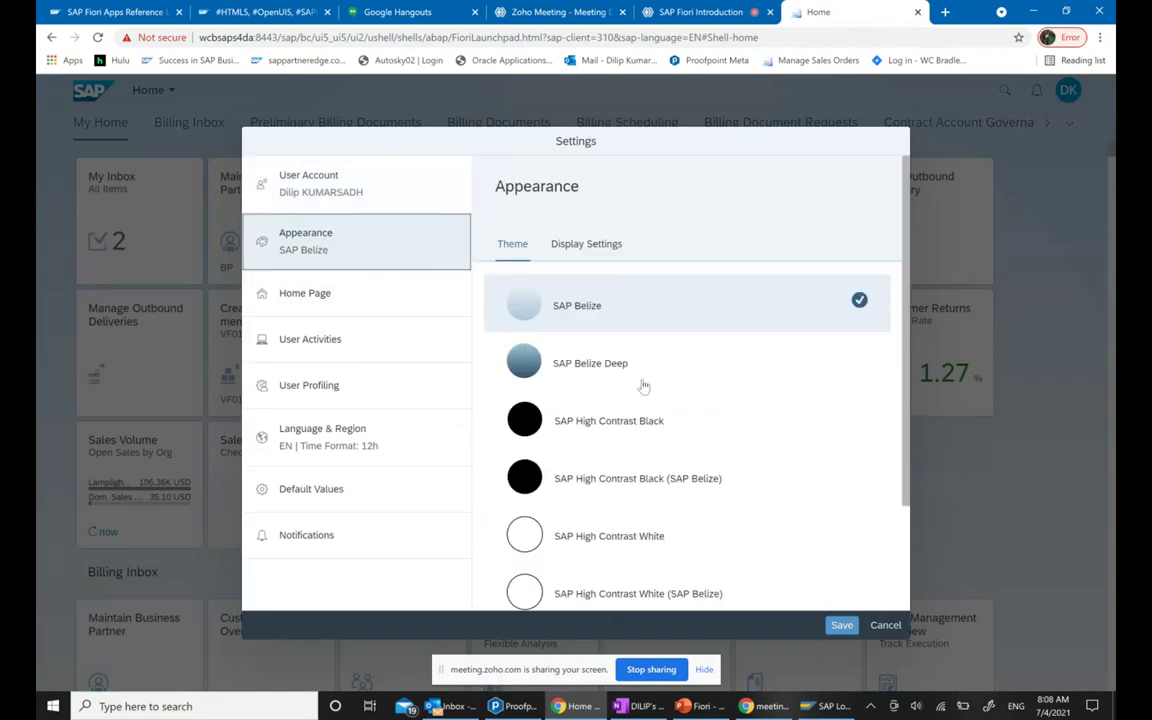
{"action": "scroll", "coordinate": [738, 401], "scroll_direction": "down", "scroll_amount": 2}
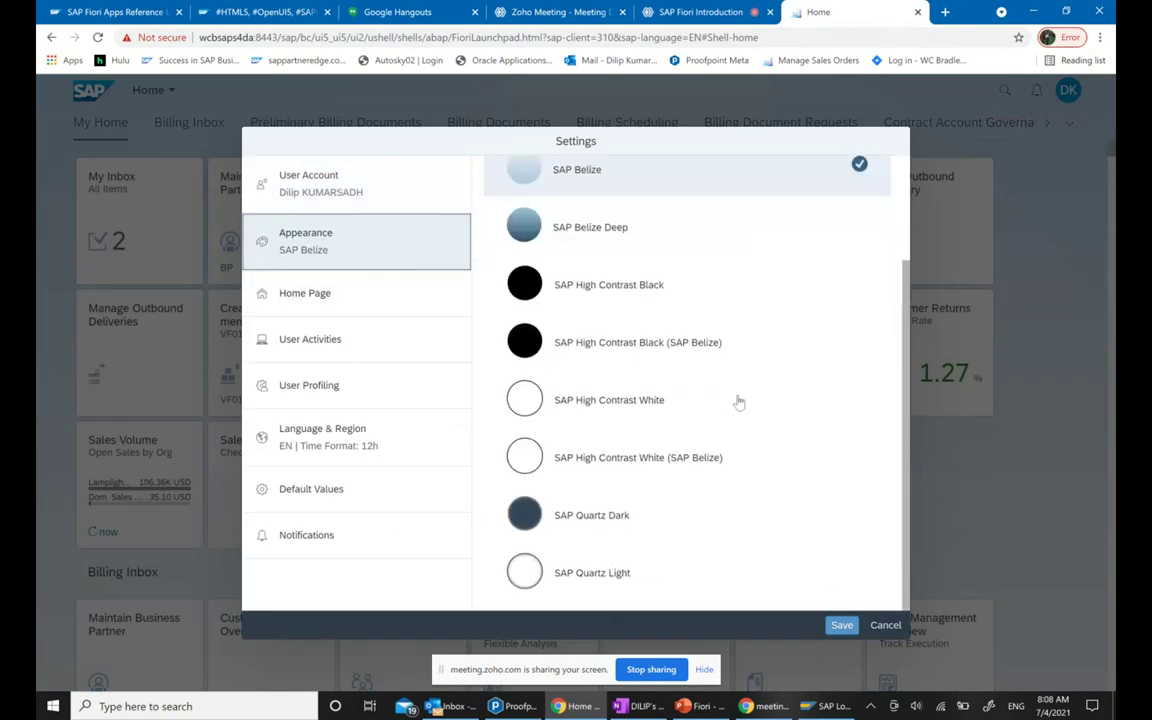
{"action": "left_click", "coordinate": [537, 565]}
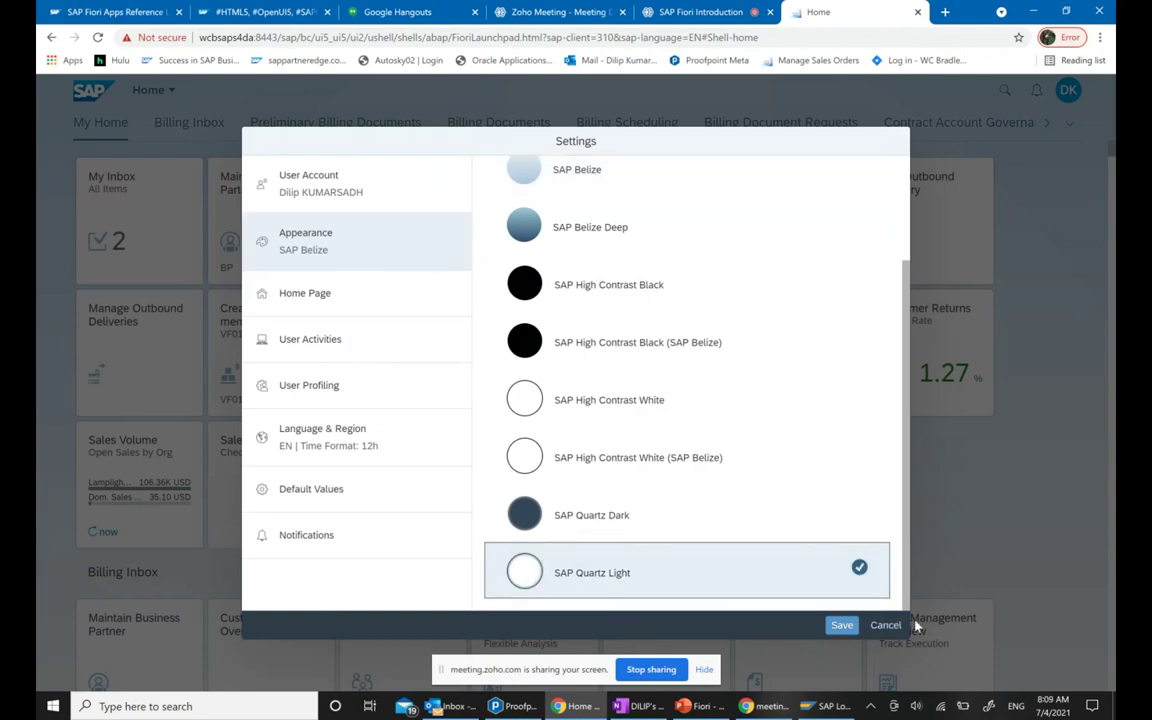
{"action": "left_click", "coordinate": [843, 626]}
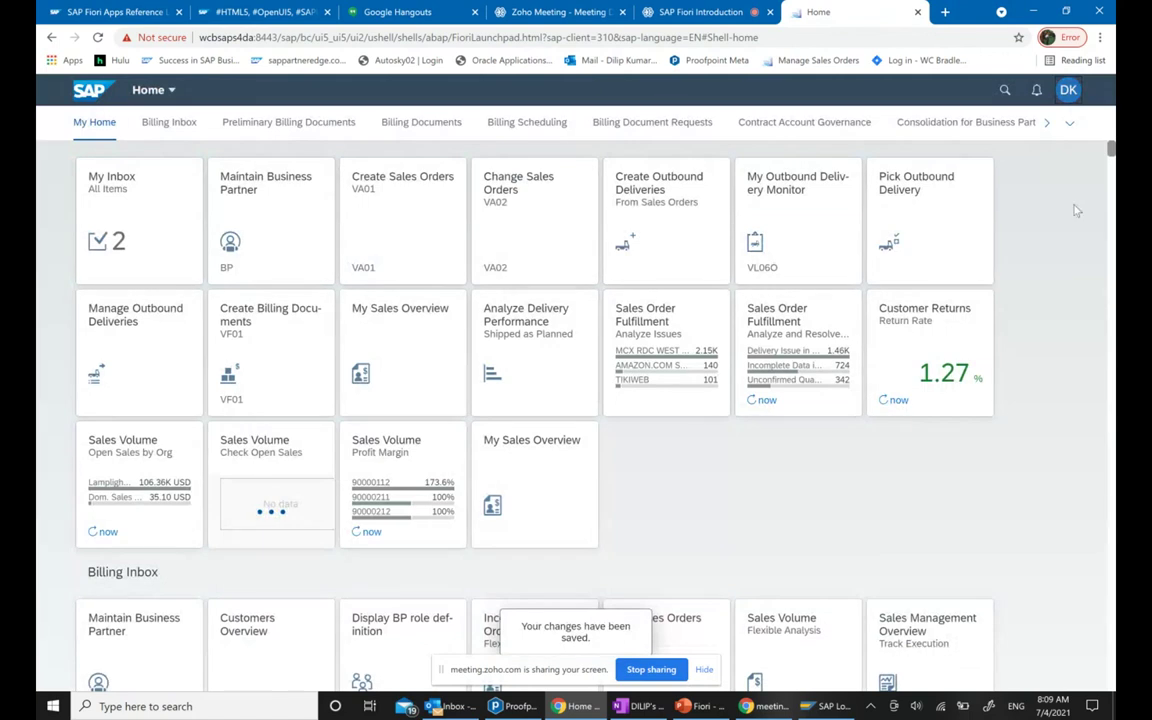
Review the launchpad settings for Appearance with its Display Settings, Home Page, User Activities, User Profiling, and Language & Region
{"action": "left_click", "coordinate": [1068, 90]}
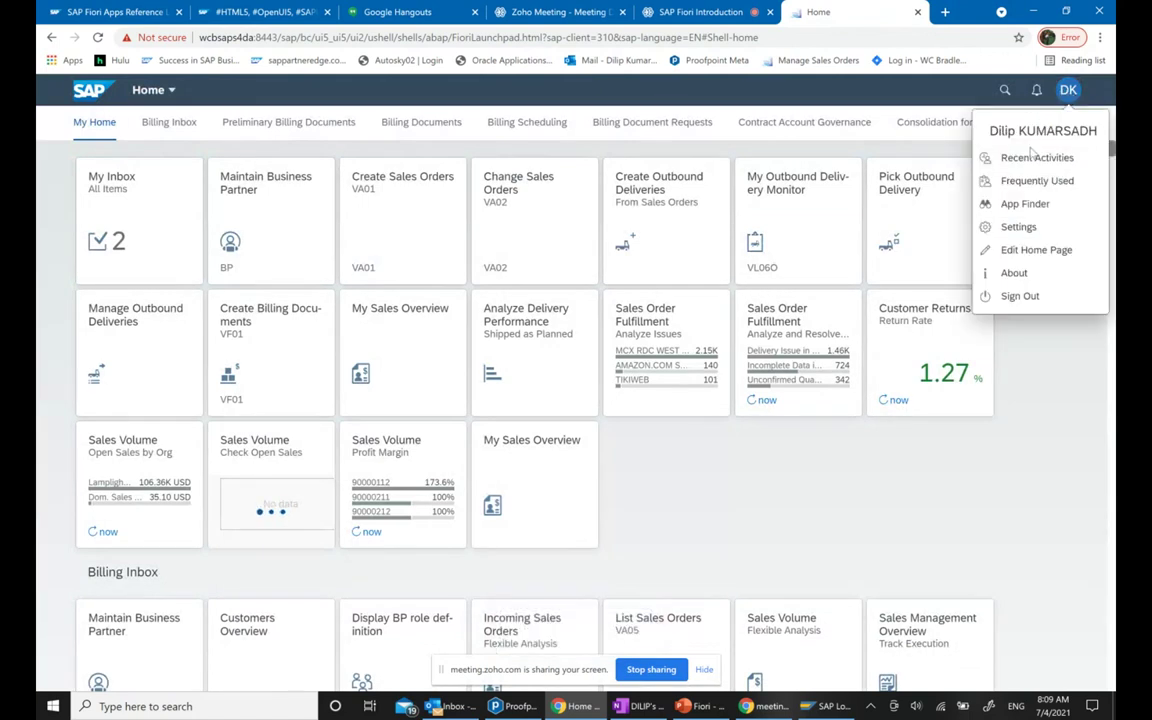
{"action": "left_click", "coordinate": [1012, 226]}
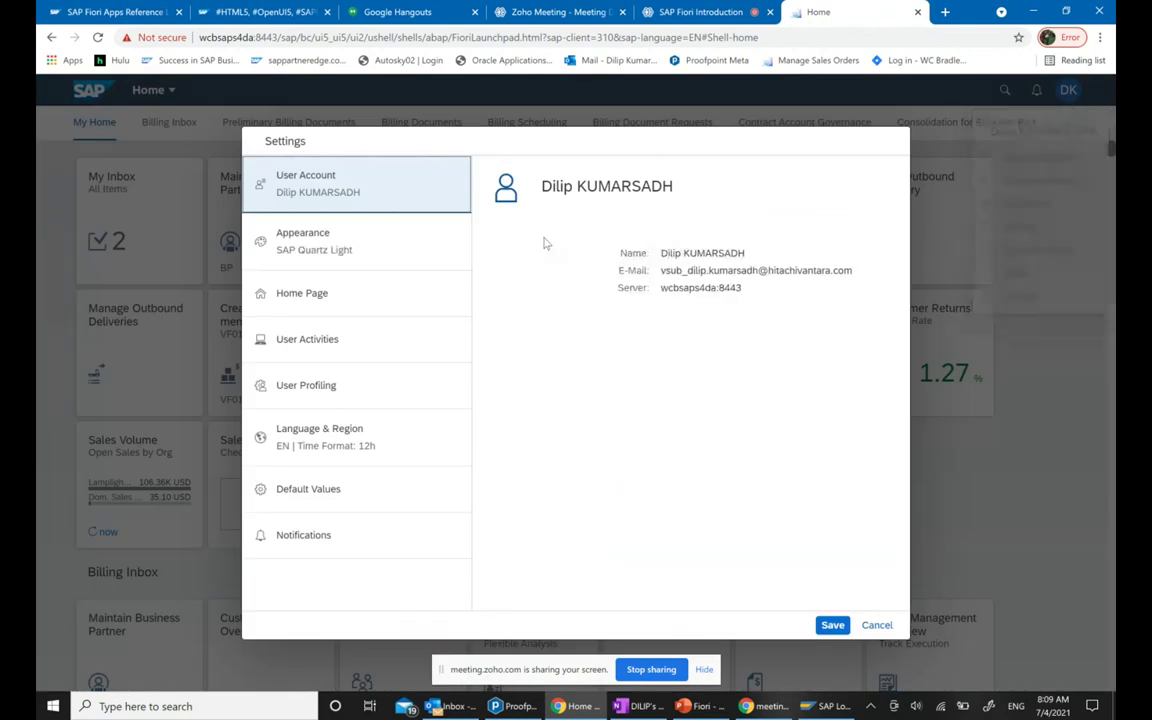
{"action": "left_click", "coordinate": [340, 255]}
{"action": "scroll", "coordinate": [600, 373], "scroll_direction": "up", "scroll_amount": 5}
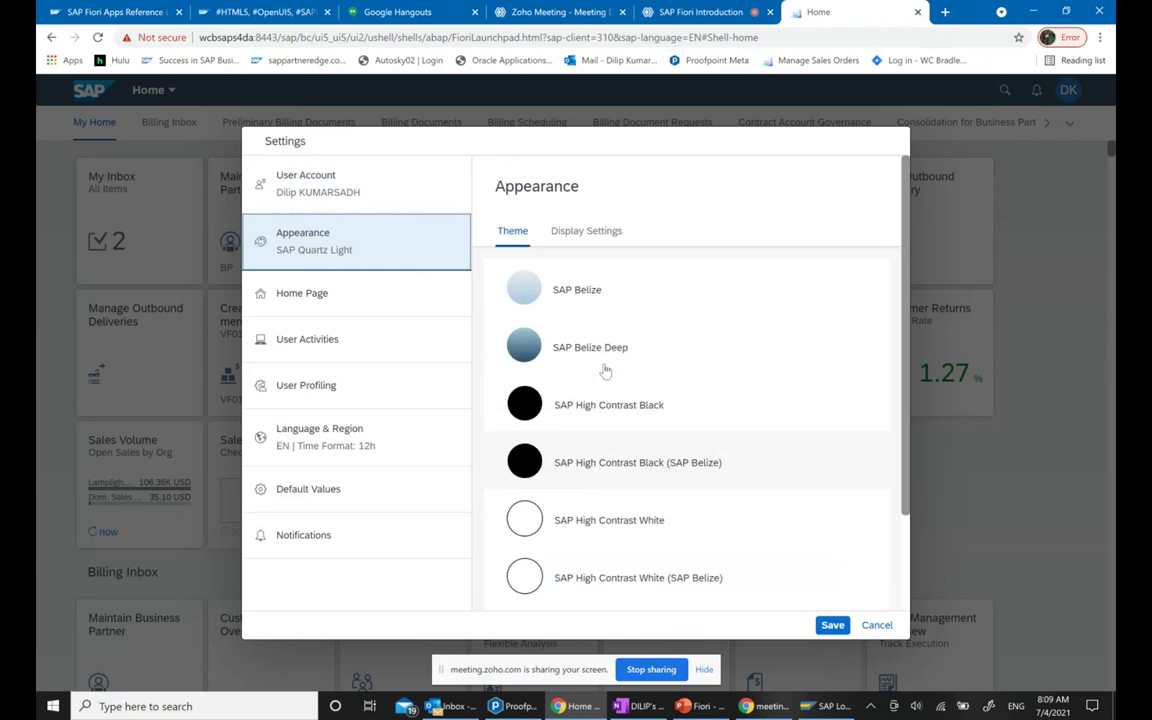
{"action": "left_click", "coordinate": [587, 232]}
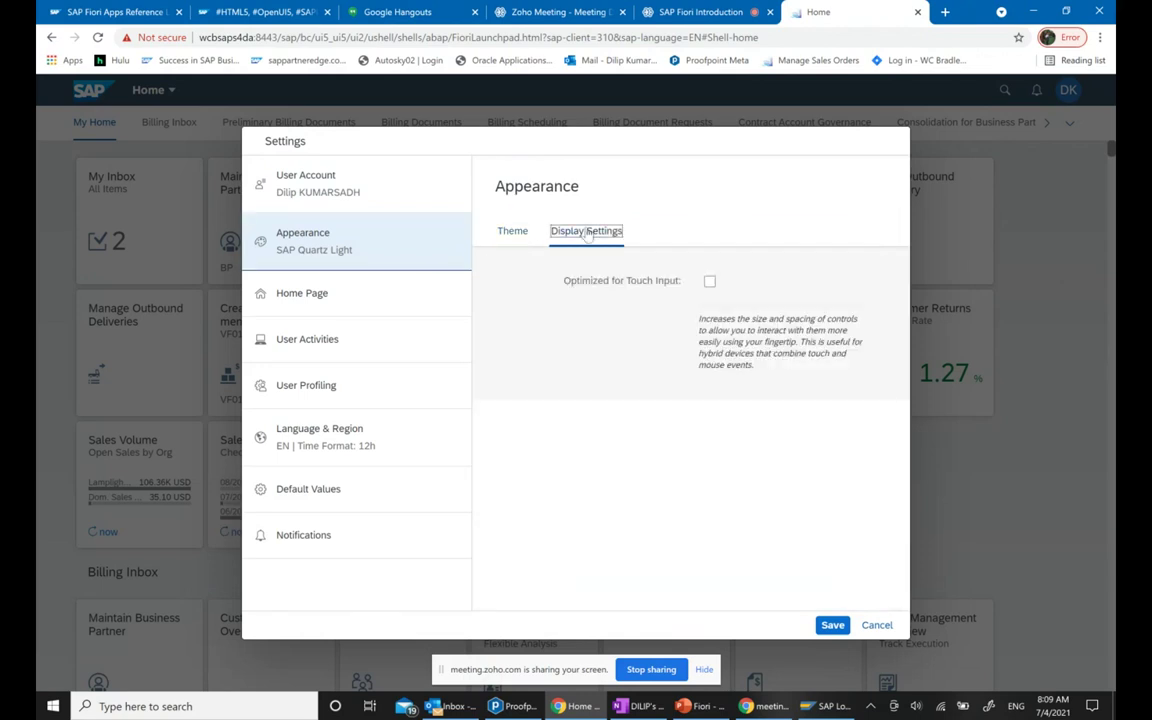
{"action": "left_click", "coordinate": [303, 297]}
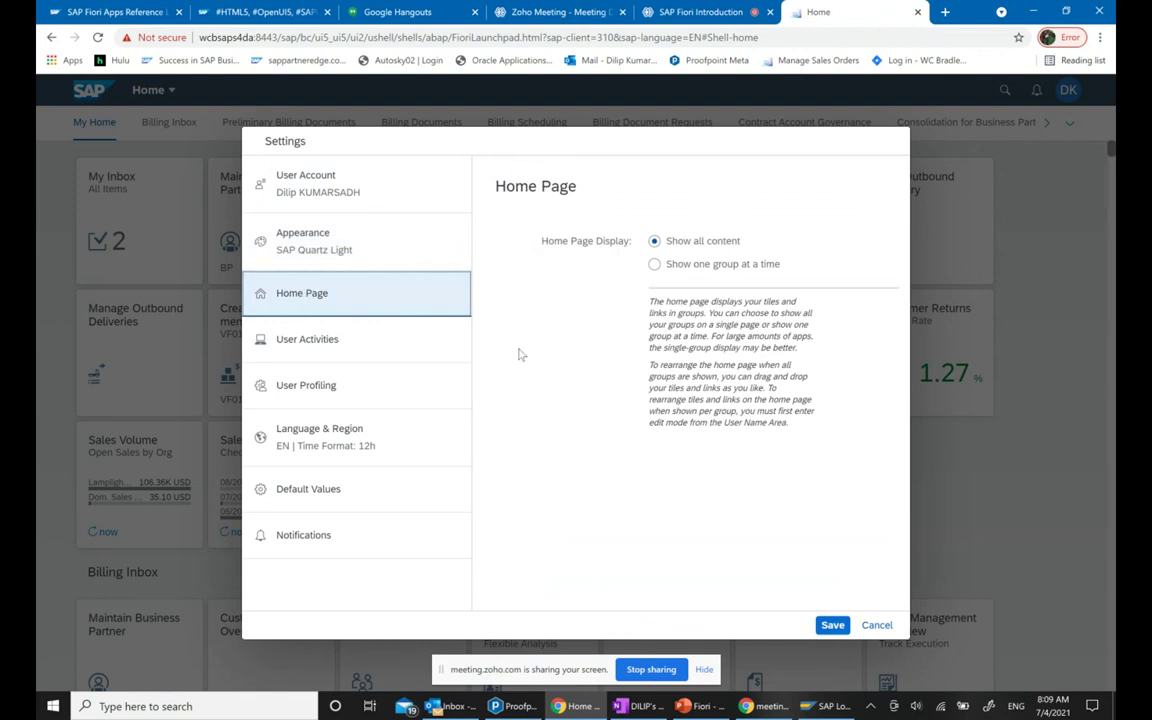
{"action": "left_click", "coordinate": [333, 350]}
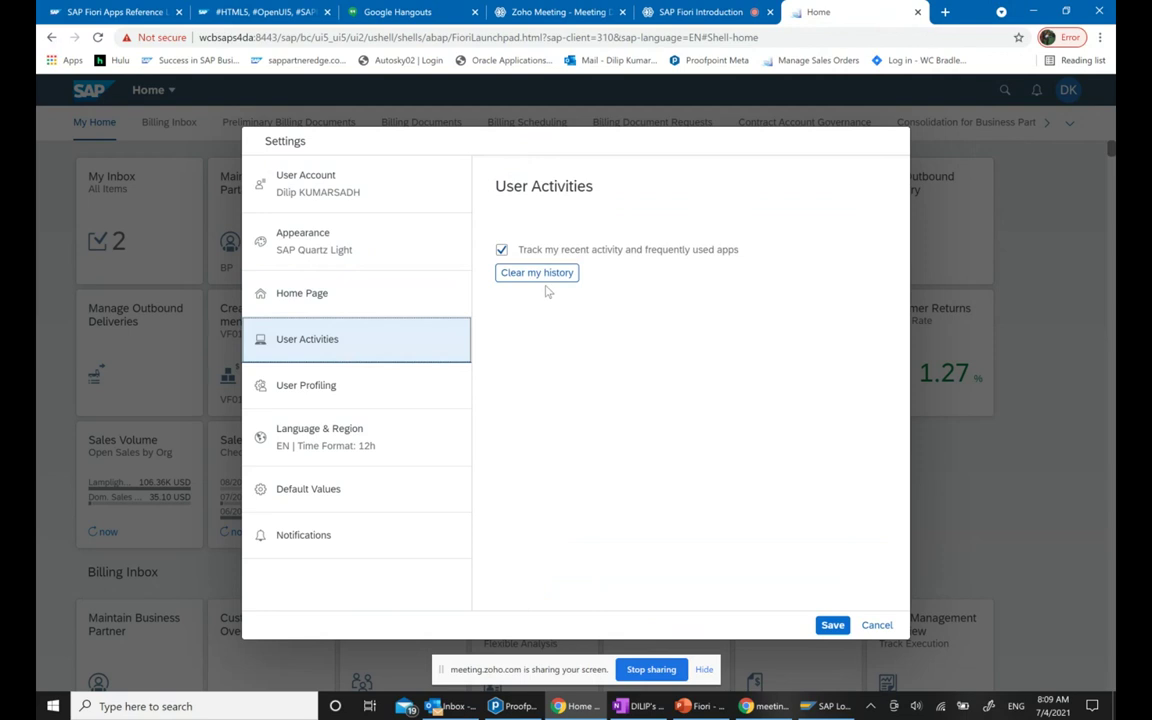
{"action": "left_click", "coordinate": [327, 391]}
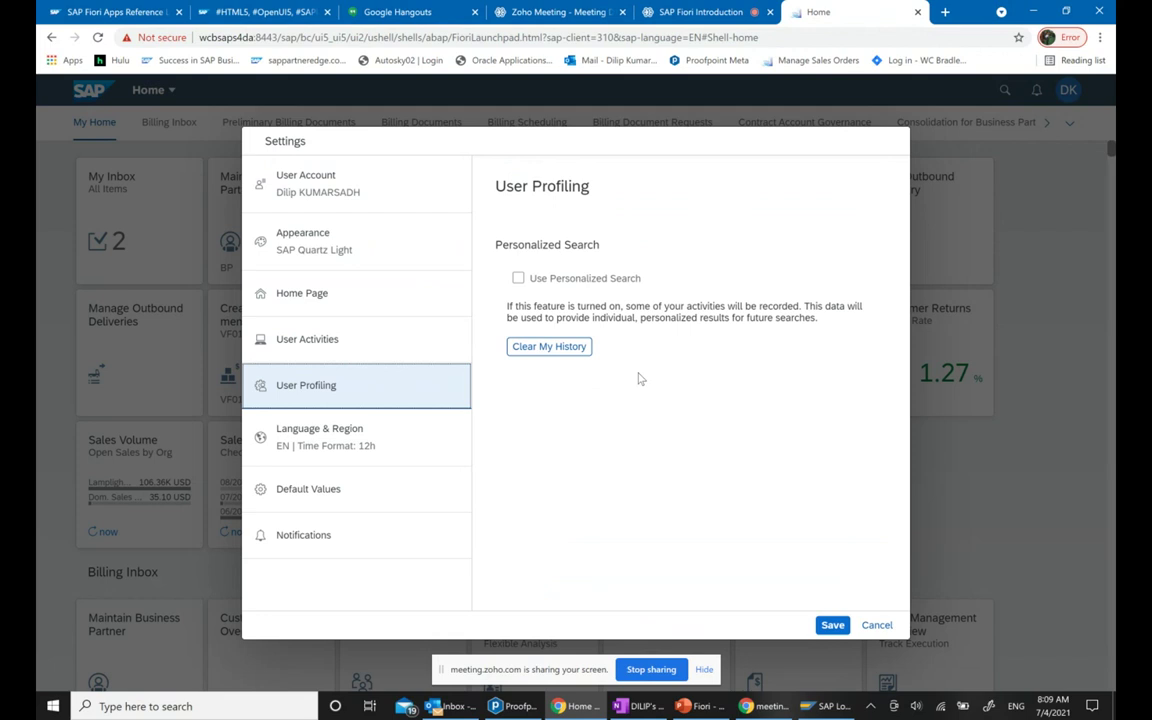
{"action": "left_click", "coordinate": [347, 445]}
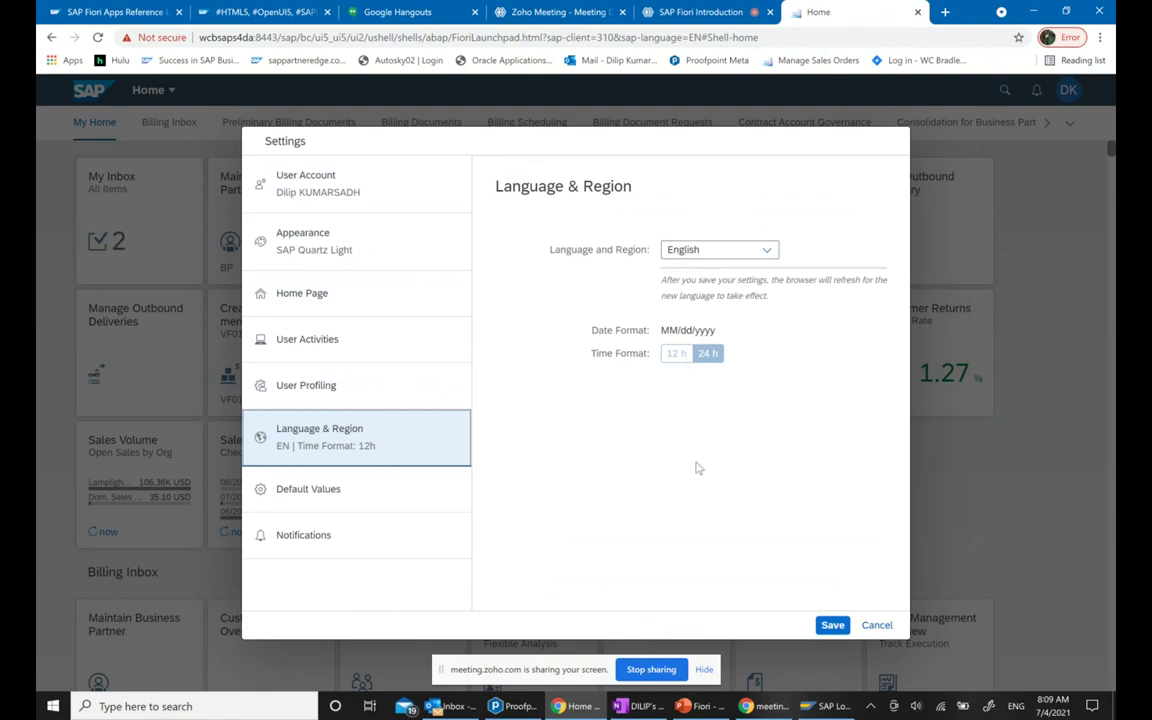
Examine the Default Values settings, from Controlling and Financial Accounting through Logistics Execution and Materials Management to Sales and Billing
{"action": "left_click", "coordinate": [331, 499]}
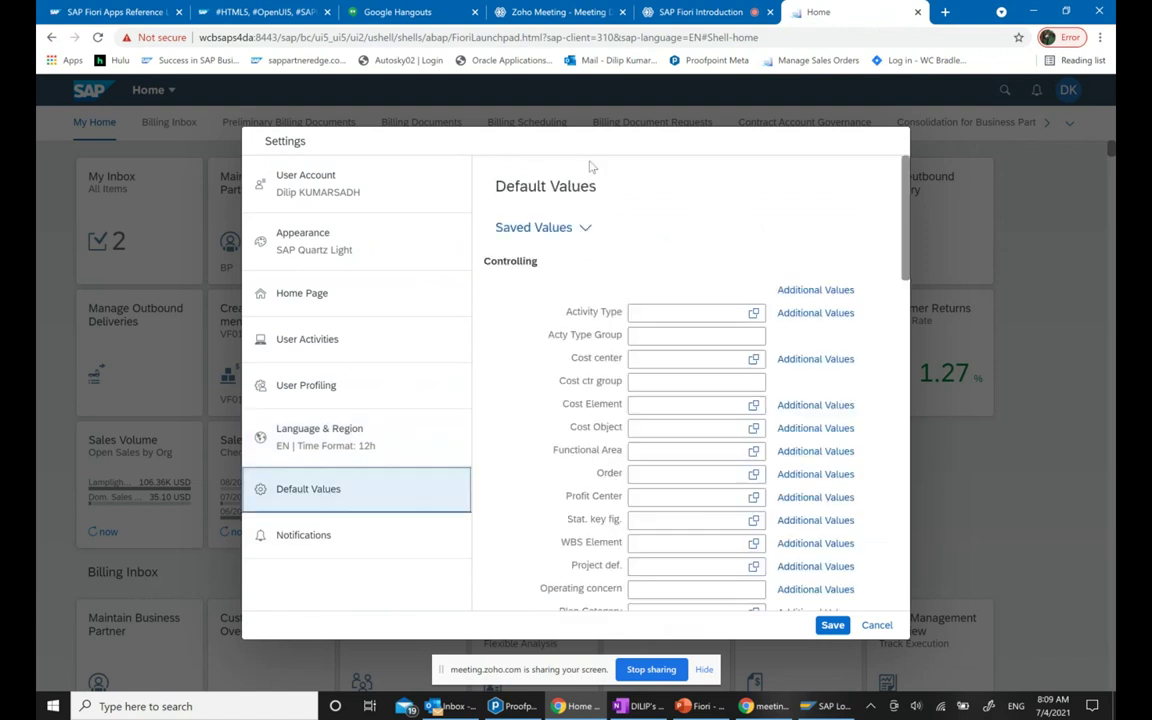
{"action": "double_click", "coordinate": [618, 153]}
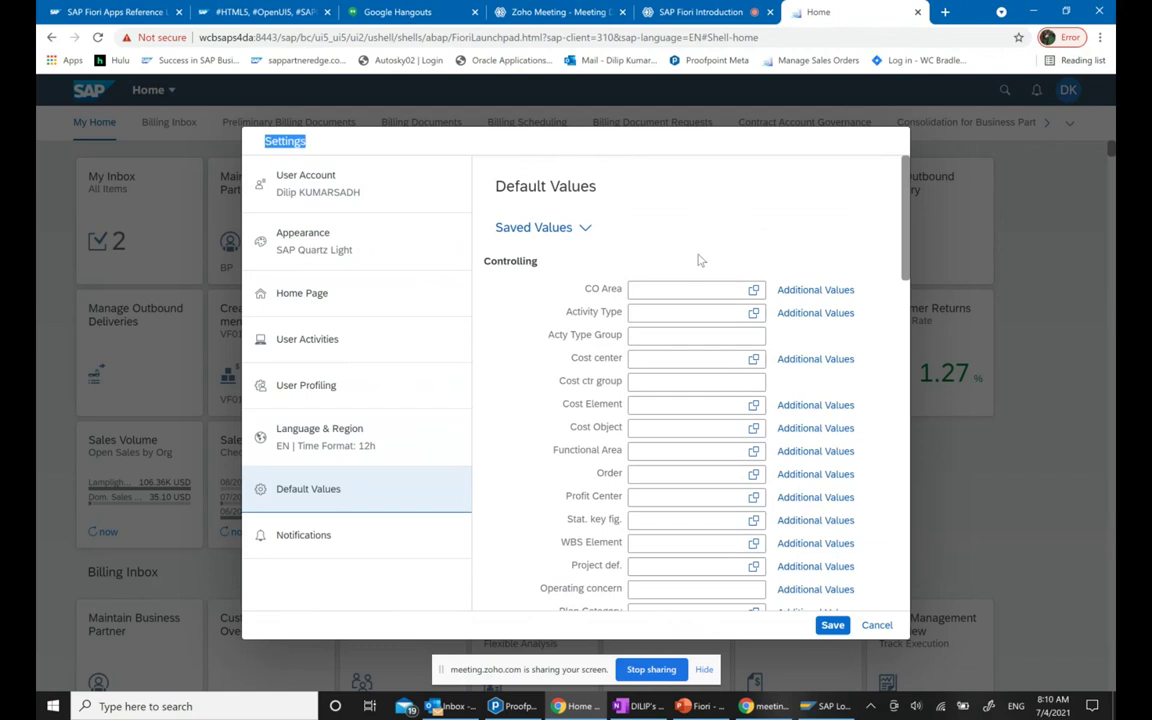
{"action": "scroll", "coordinate": [851, 404], "scroll_direction": "down", "scroll_amount": 3}
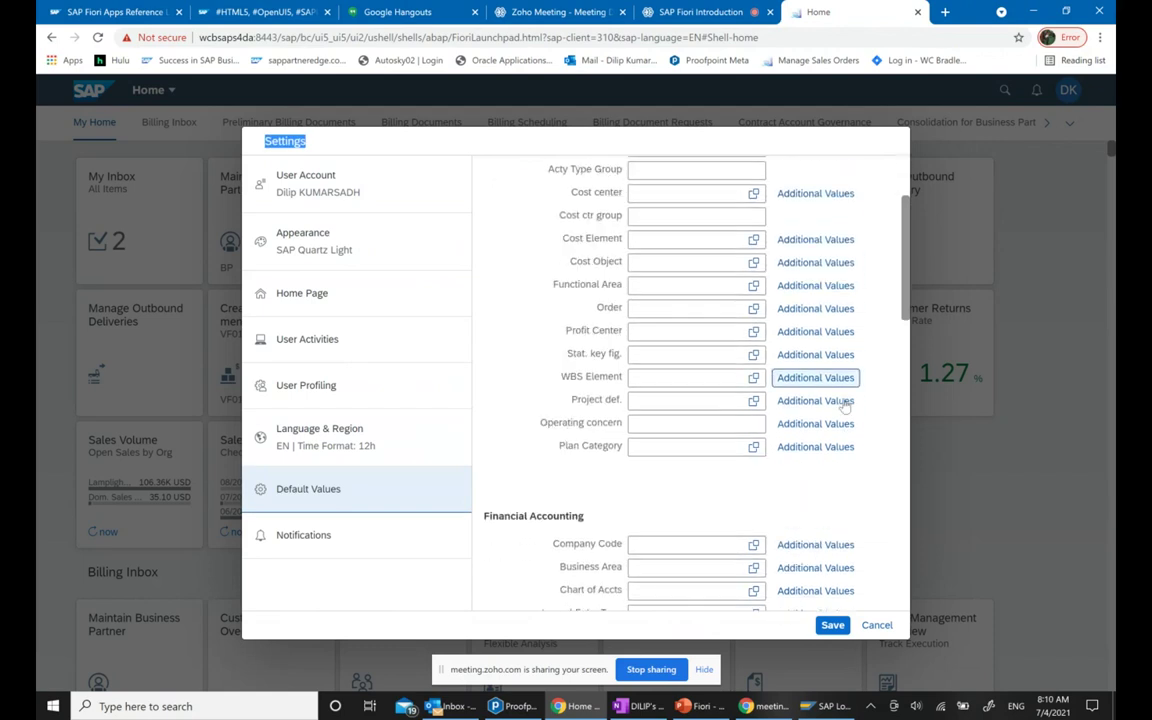
{"action": "scroll", "coordinate": [845, 402], "scroll_direction": "down", "scroll_amount": 3}
{"action": "scroll", "coordinate": [846, 400], "scroll_direction": "down", "scroll_amount": 3}
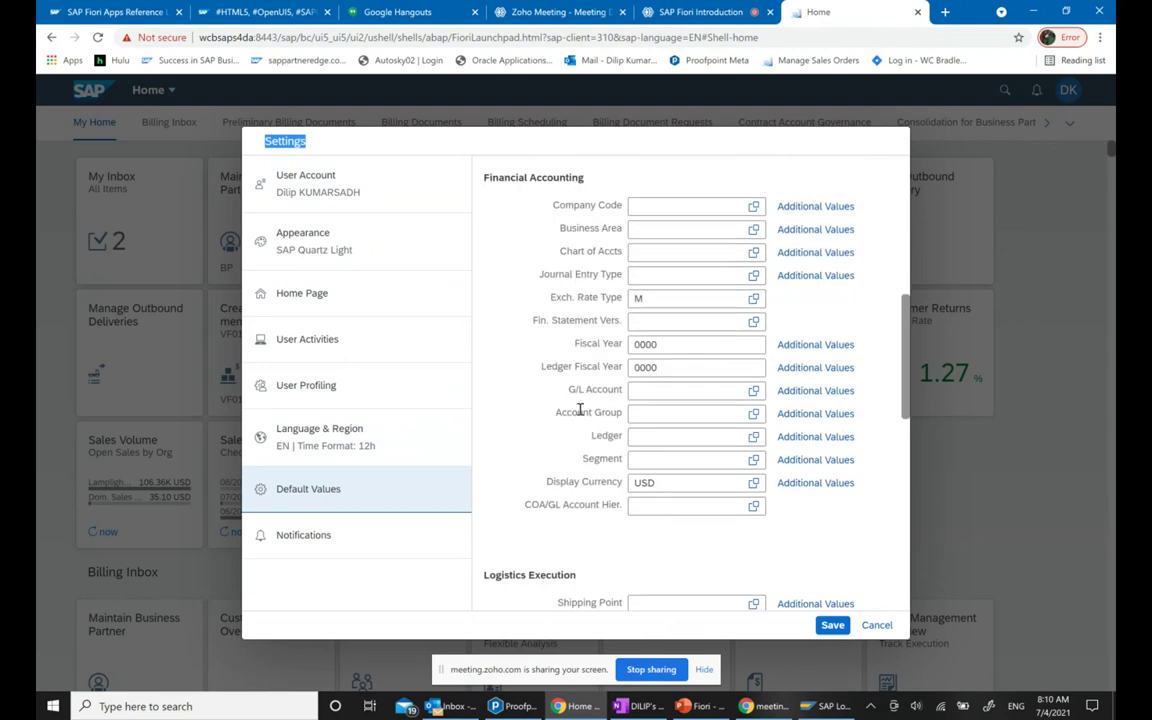
{"action": "scroll", "coordinate": [586, 411], "scroll_direction": "up", "scroll_amount": 1}
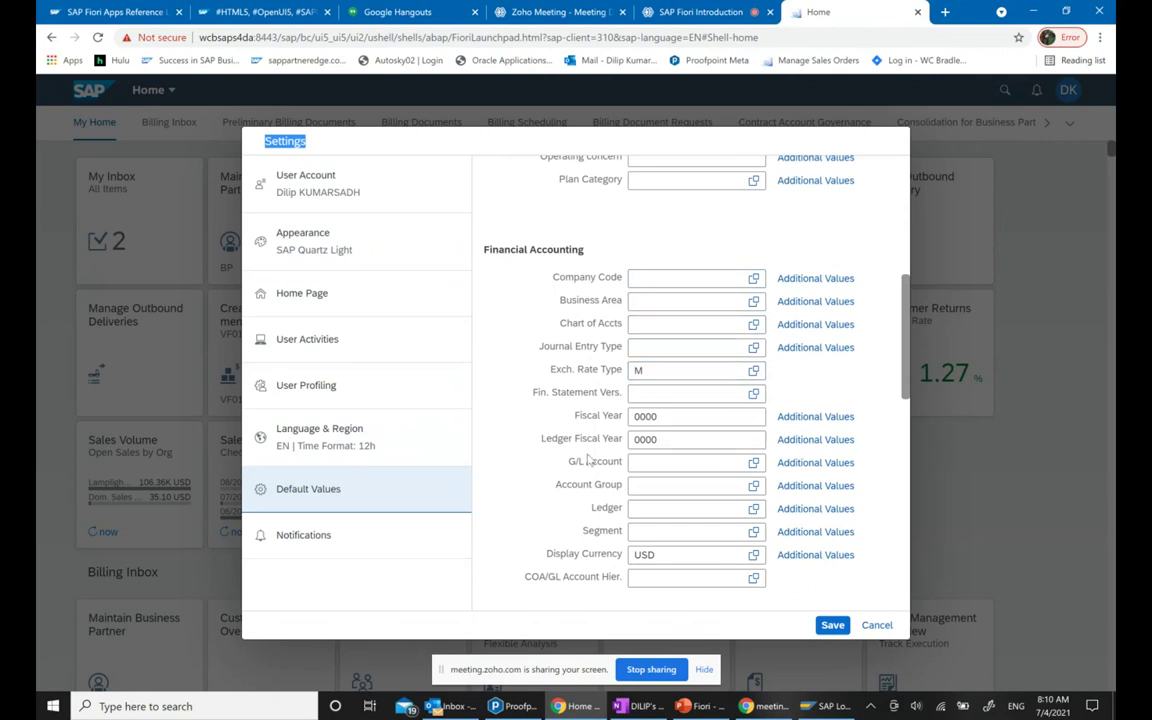
{"action": "scroll", "coordinate": [588, 458], "scroll_direction": "down", "scroll_amount": 2}
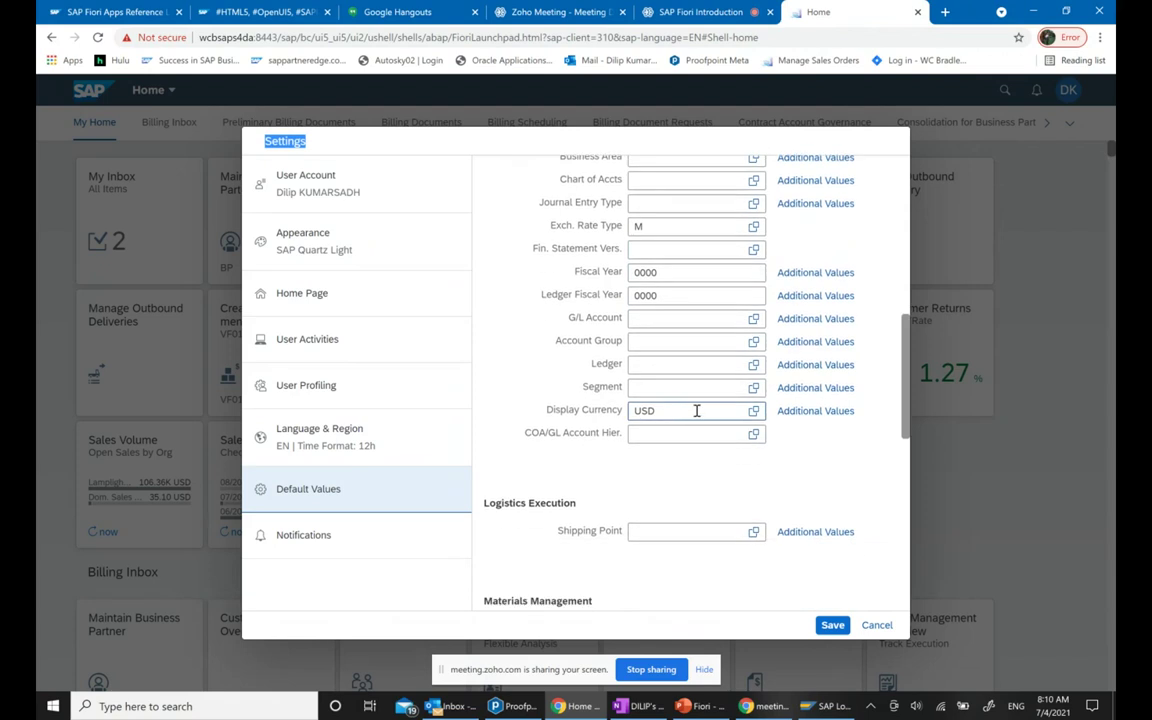
{"action": "scroll", "coordinate": [697, 410], "scroll_direction": "down", "scroll_amount": 2}
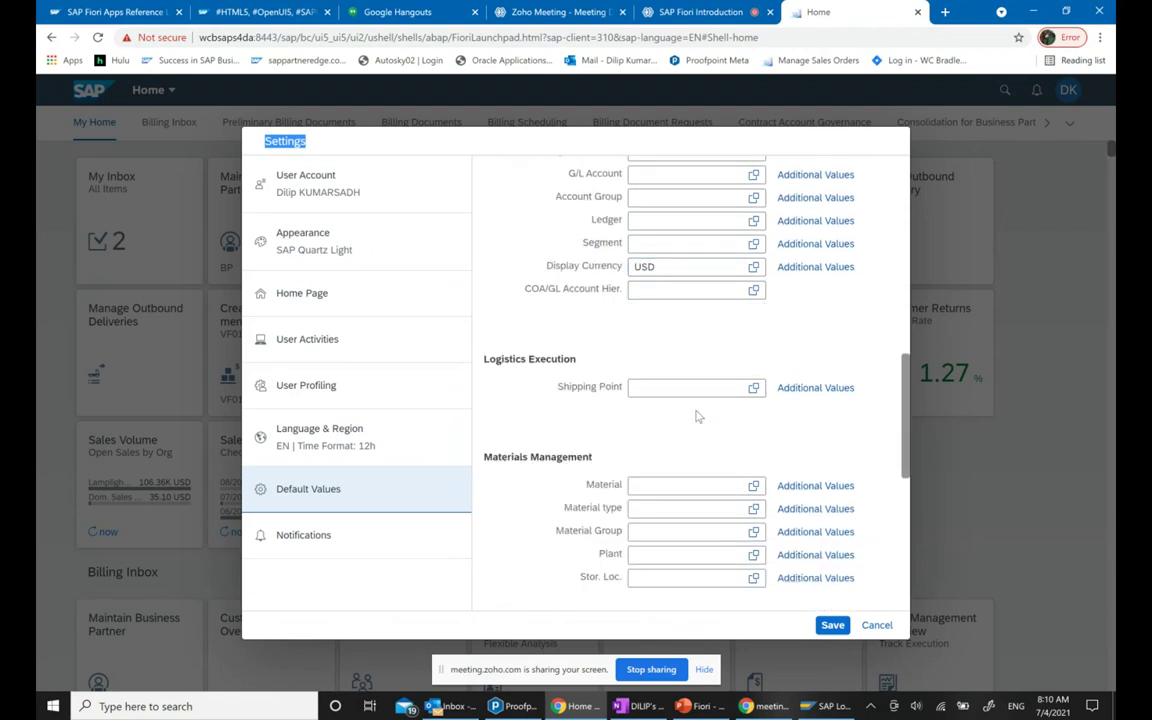
{"action": "scroll", "coordinate": [695, 416], "scroll_direction": "down", "scroll_amount": 2}
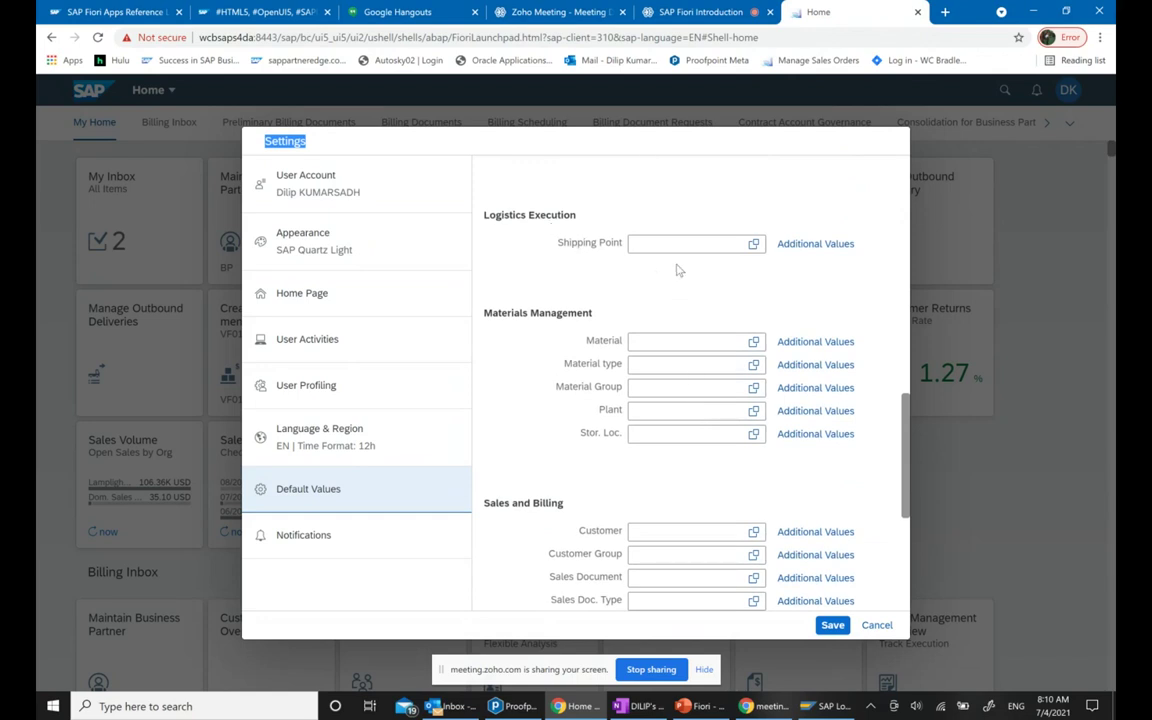
{"action": "scroll", "coordinate": [715, 375], "scroll_direction": "down", "scroll_amount": 3}
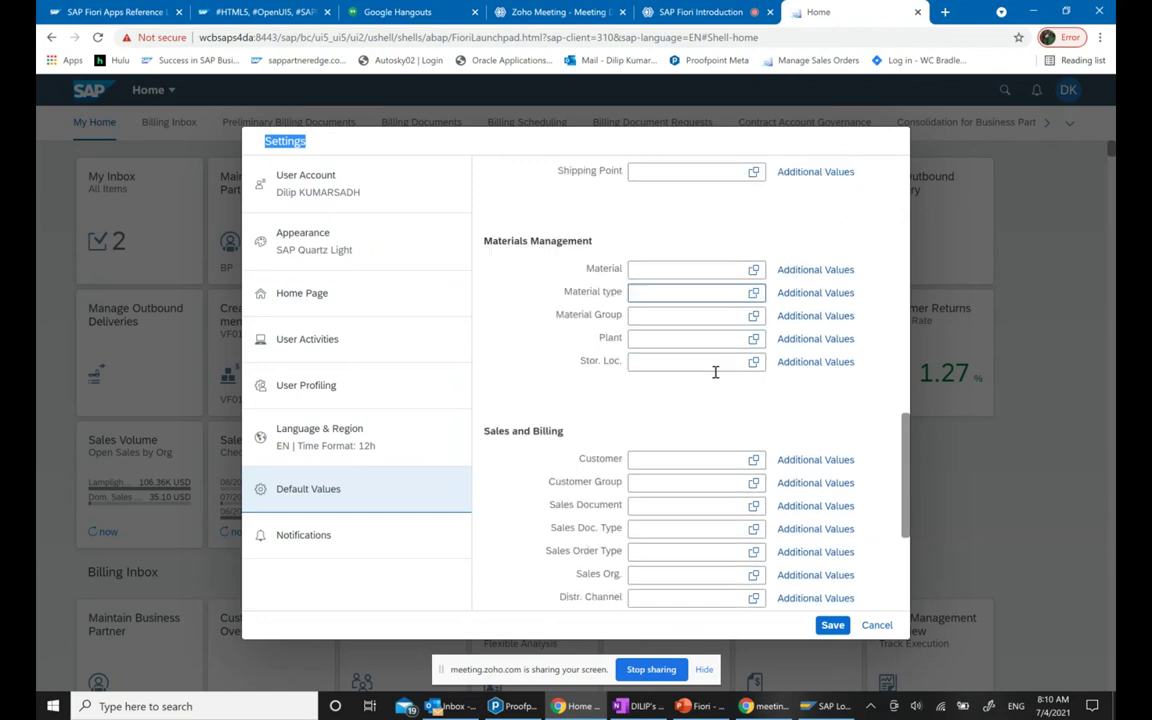
{"action": "scroll", "coordinate": [706, 404], "scroll_direction": "down", "scroll_amount": 2}
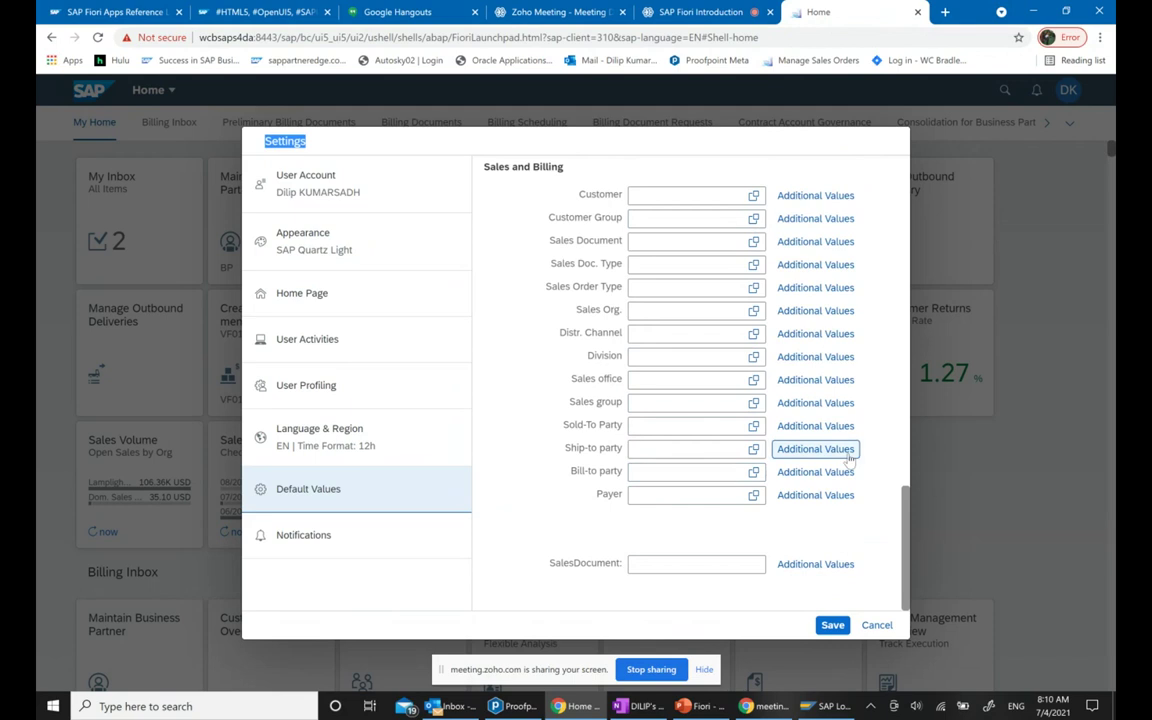
Set the default Sales Org. under Sales and Billing to 1710, Dom. Sales Org US, using the value help
{"action": "scroll", "coordinate": [849, 455], "scroll_direction": "up", "scroll_amount": 1}
{"action": "left_click", "coordinate": [709, 381]}
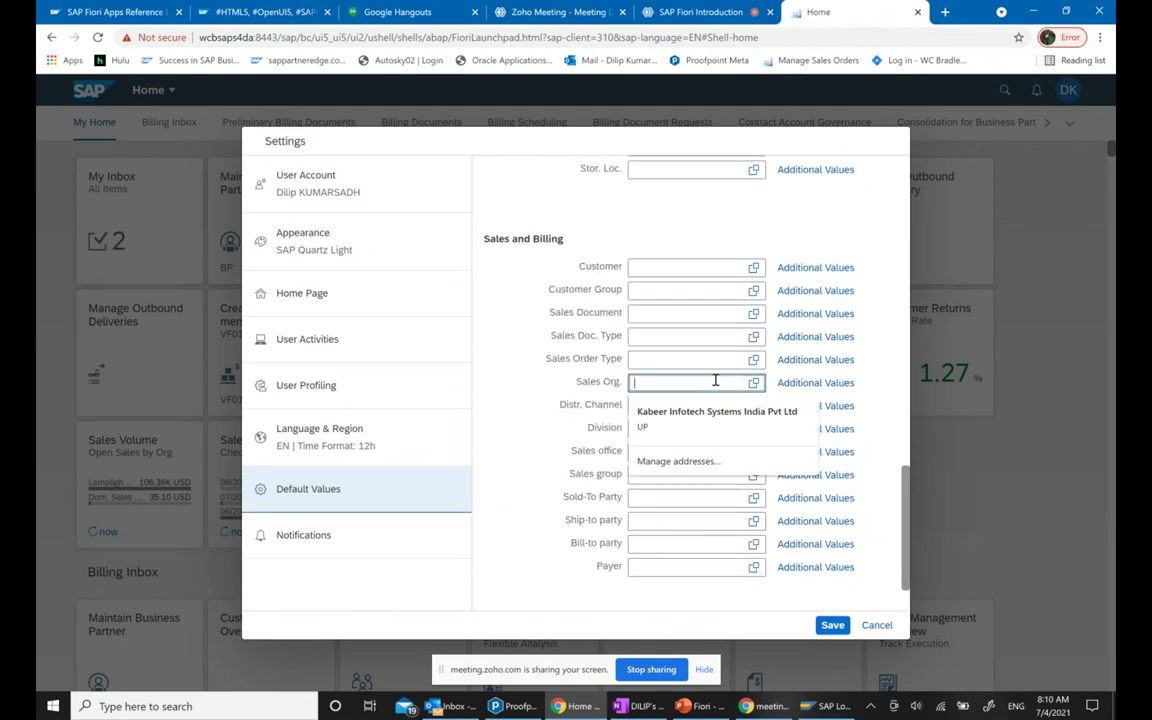
{"action": "left_click", "coordinate": [753, 382]}
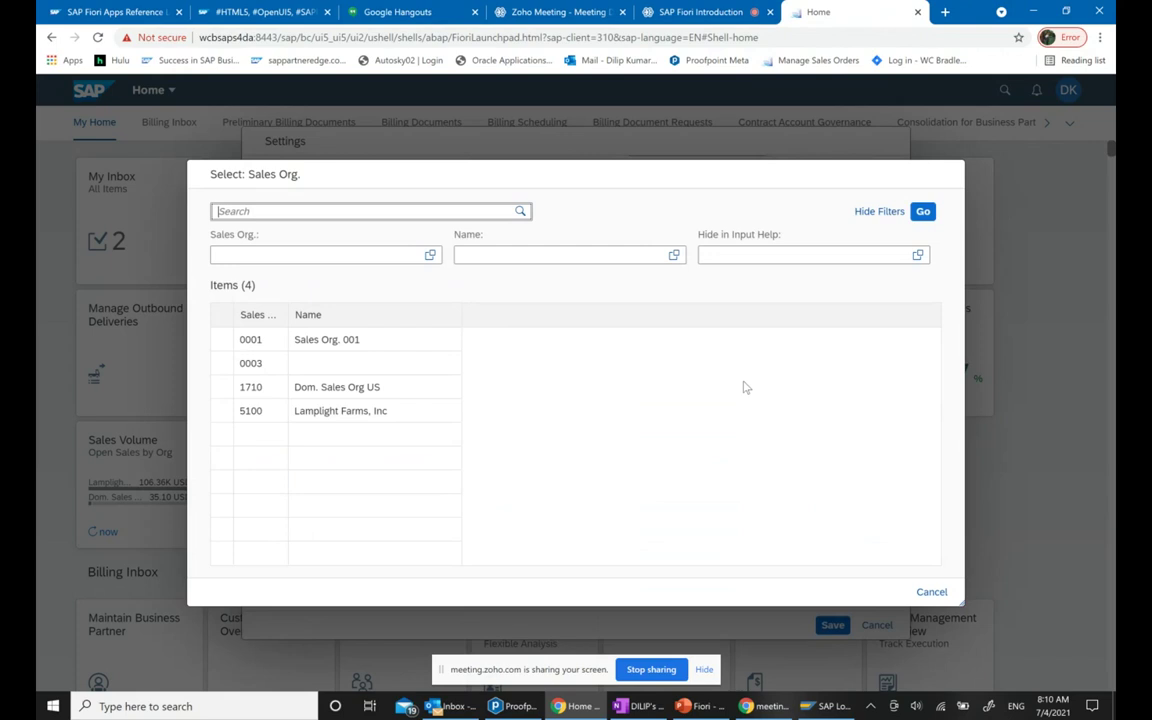
{"action": "left_click", "coordinate": [321, 389]}
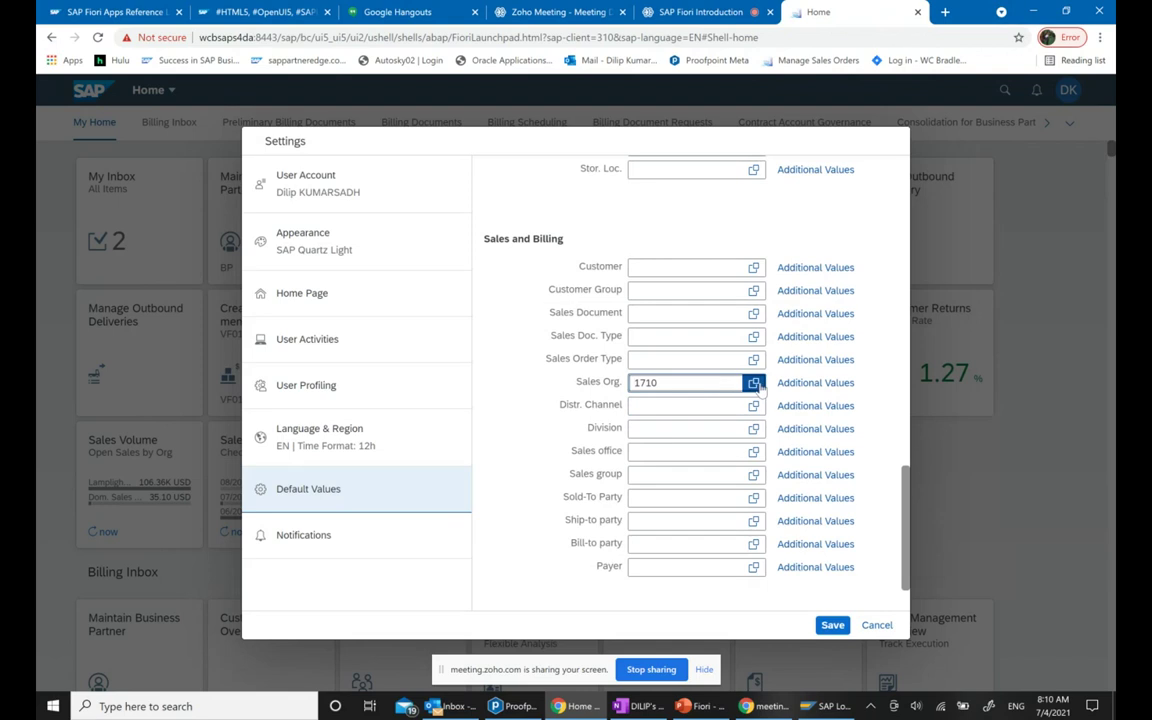
Set the default Sales Org. to 5100, Lamplight Farms, Inc, and save the settings
{"action": "left_click", "coordinate": [753, 382]}
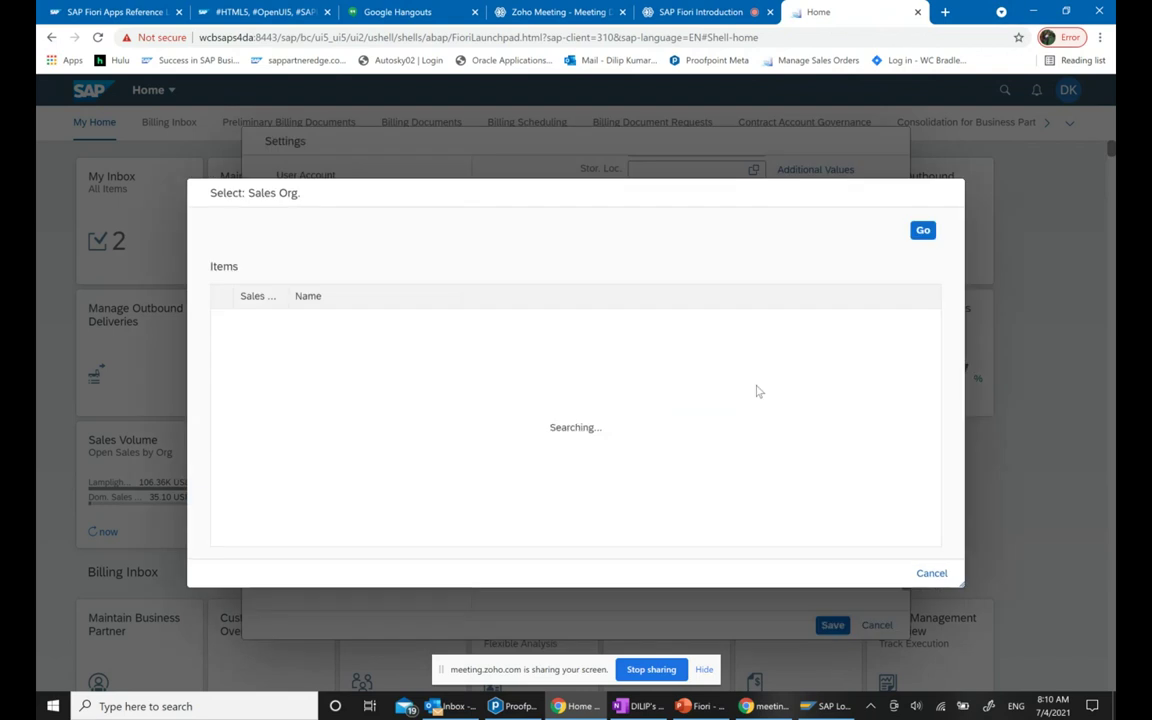
{"action": "left_click", "coordinate": [300, 432]}
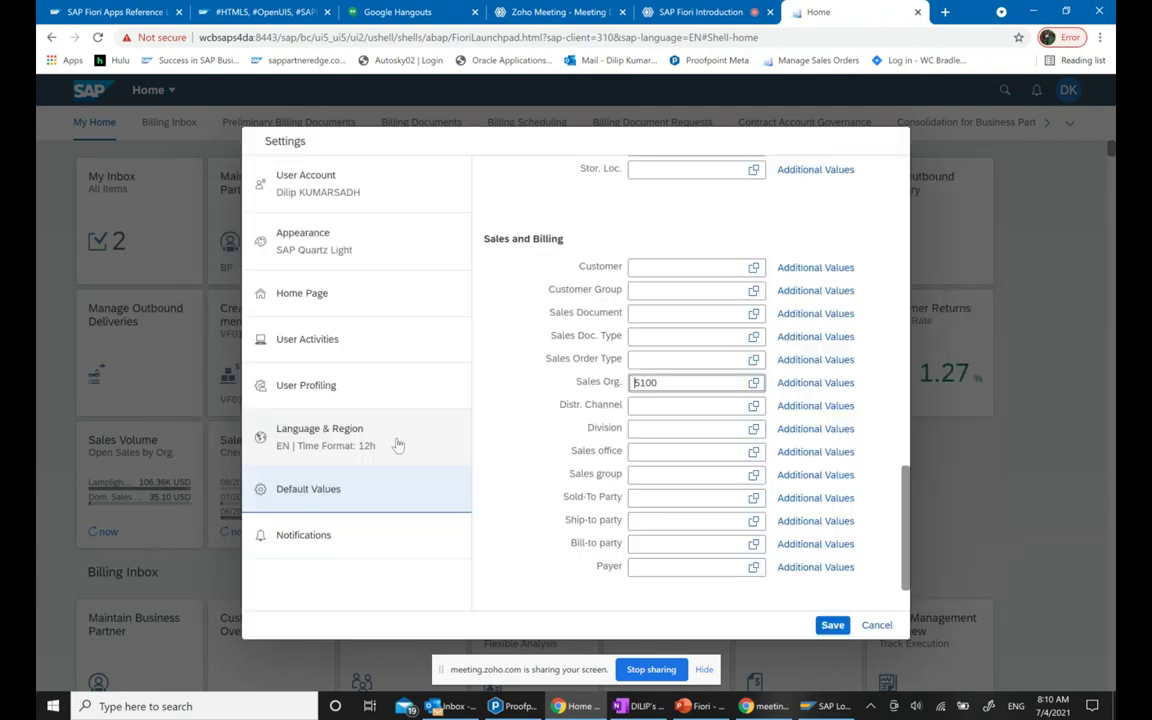
{"action": "left_click", "coordinate": [834, 625]}
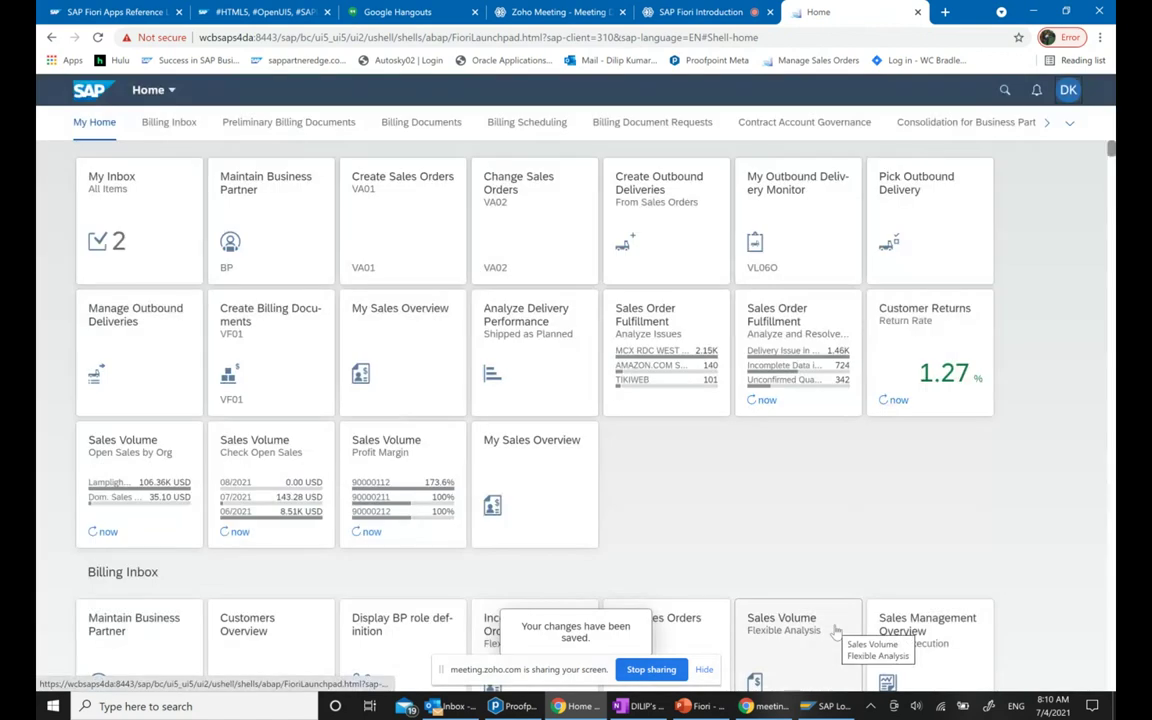
Reopen the user settings, check the saved Sales Org. under Default Values, and close the settings without changes
{"action": "left_click", "coordinate": [1069, 92]}
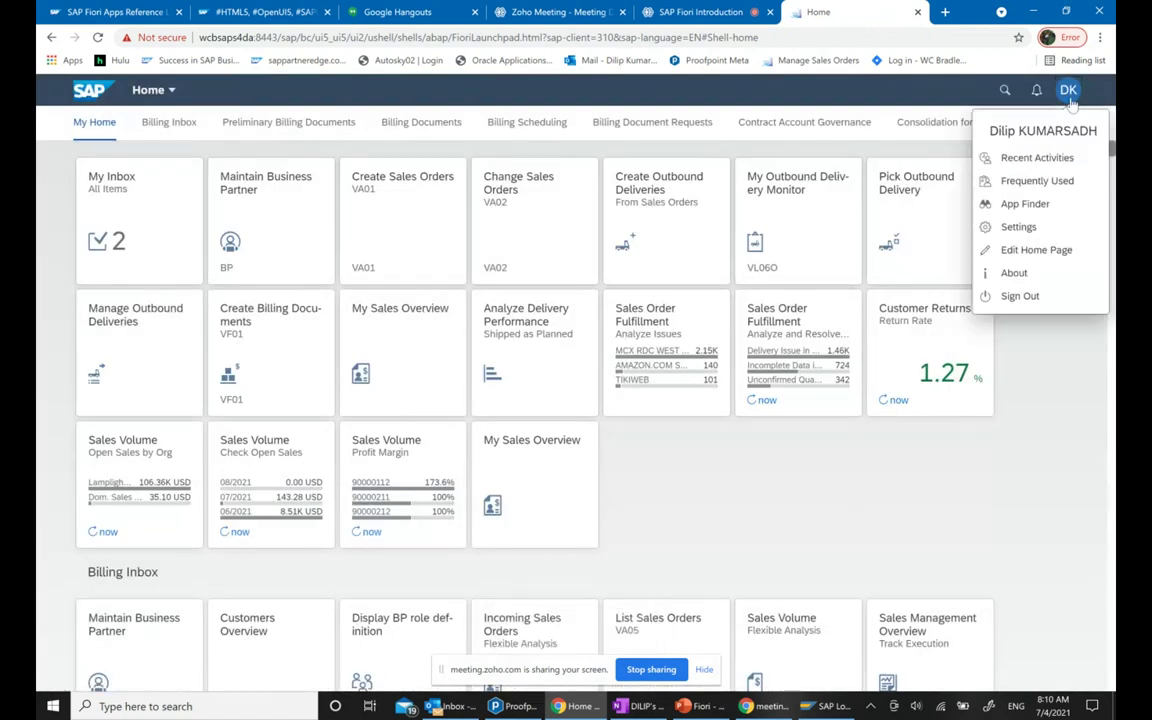
{"action": "left_click", "coordinate": [1020, 227]}
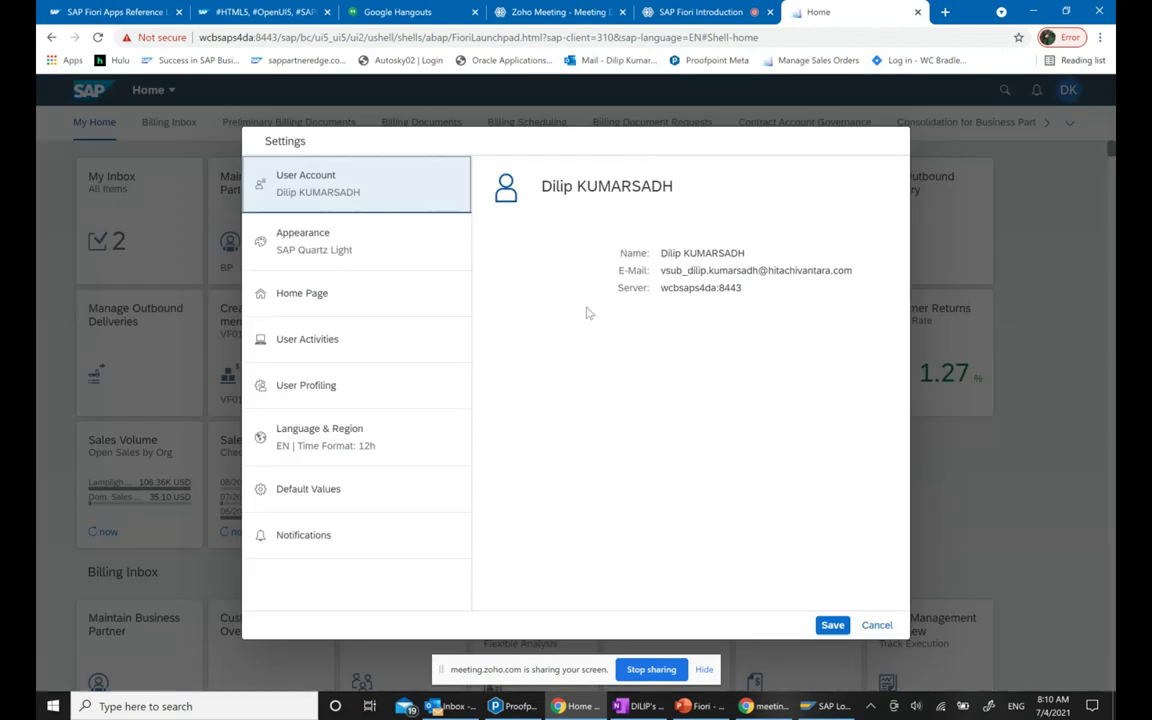
{"action": "left_click", "coordinate": [328, 490]}
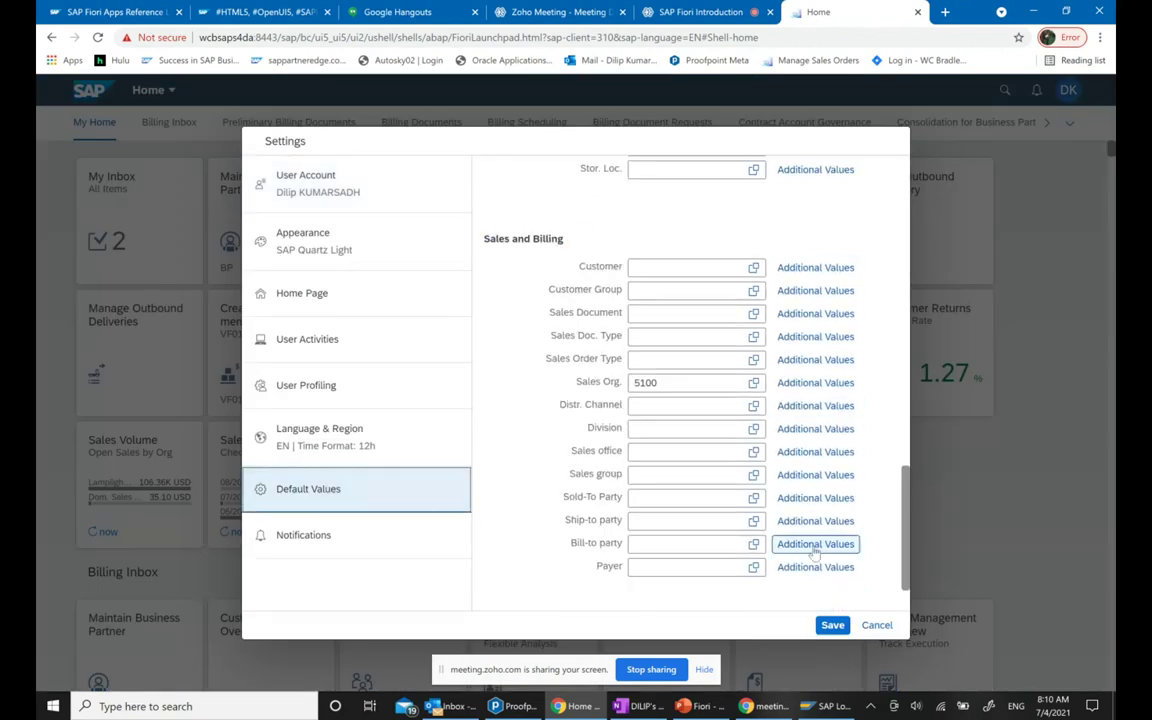
{"action": "left_click", "coordinate": [877, 625]}
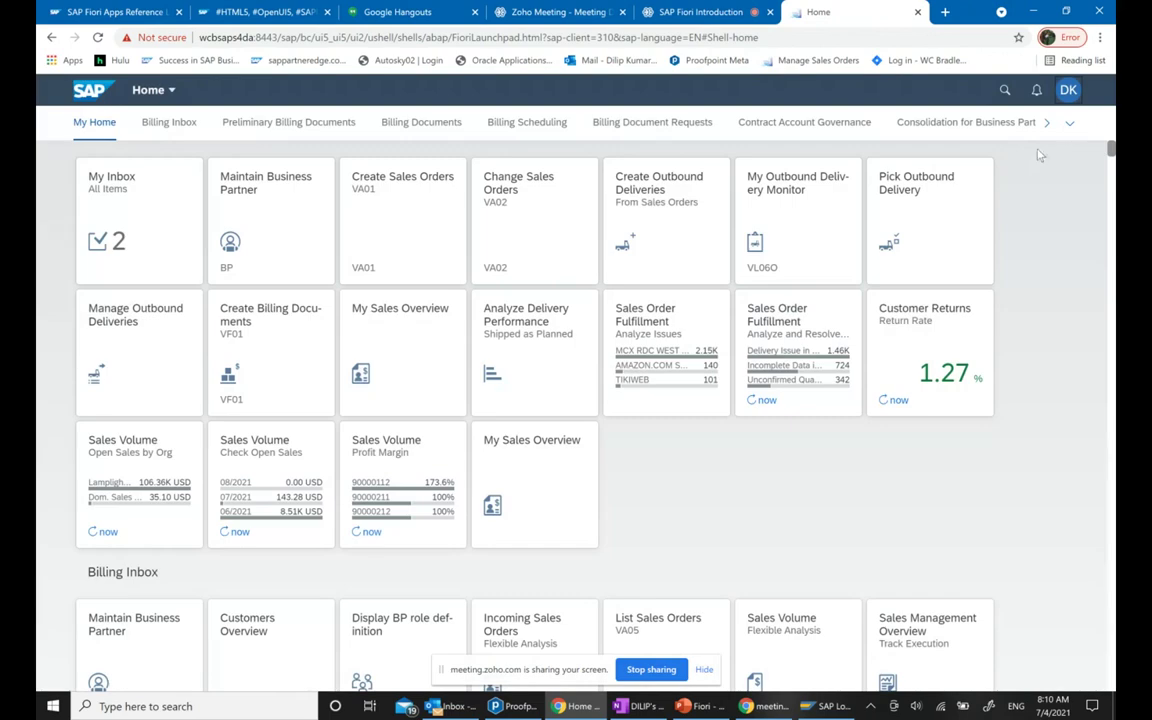
Open the App Finder and examine its full catalog list, from Account Maintenance - GRIR Clearing to ZSAP_TC_FIN_CO_COMMON
{"action": "left_click", "coordinate": [1070, 94]}
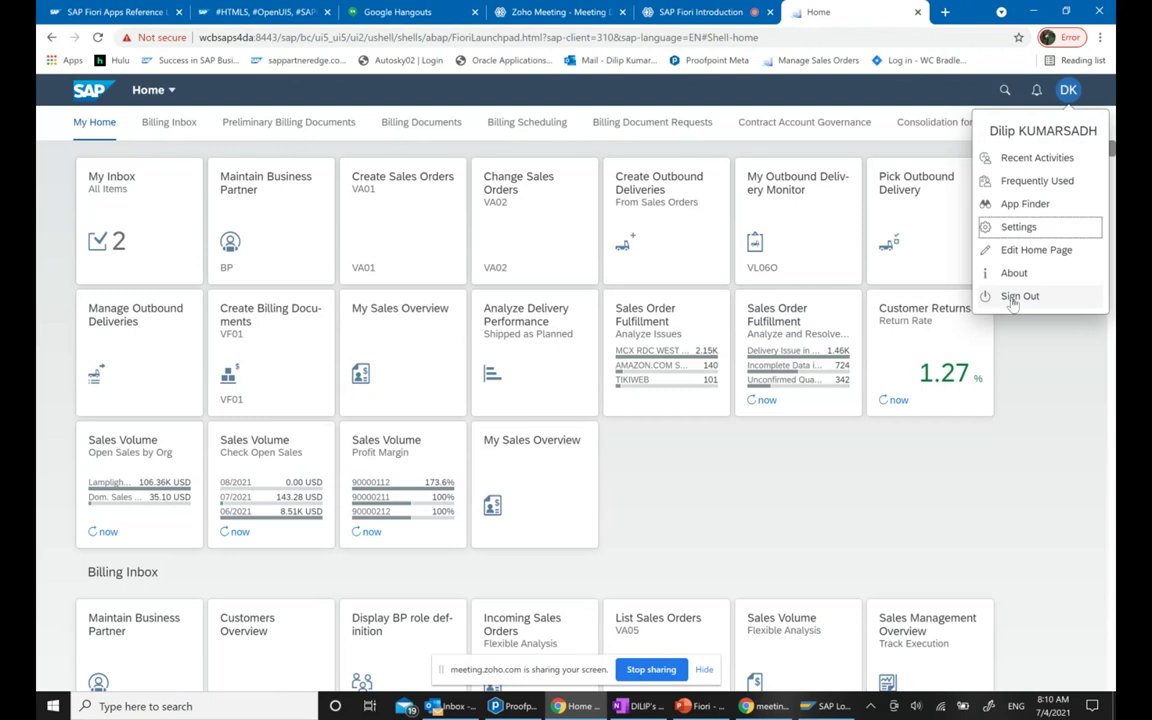
{"action": "left_click", "coordinate": [1025, 204]}
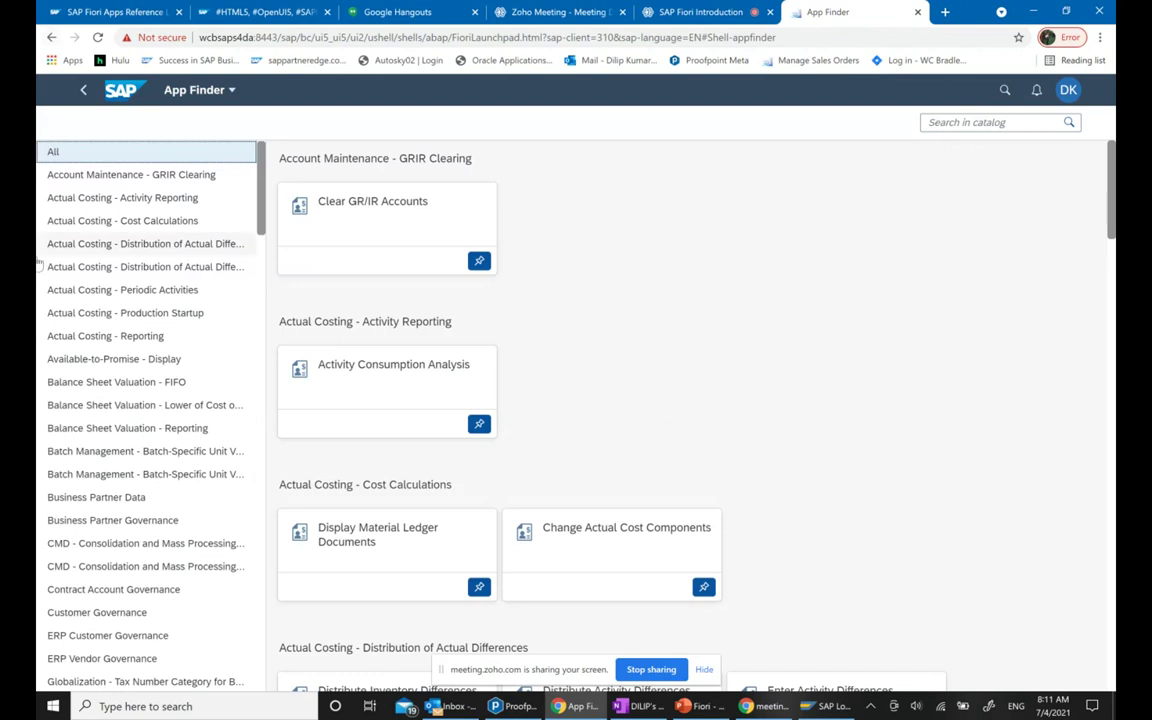
{"action": "scroll", "coordinate": [57, 300], "scroll_direction": "down", "scroll_amount": 4}
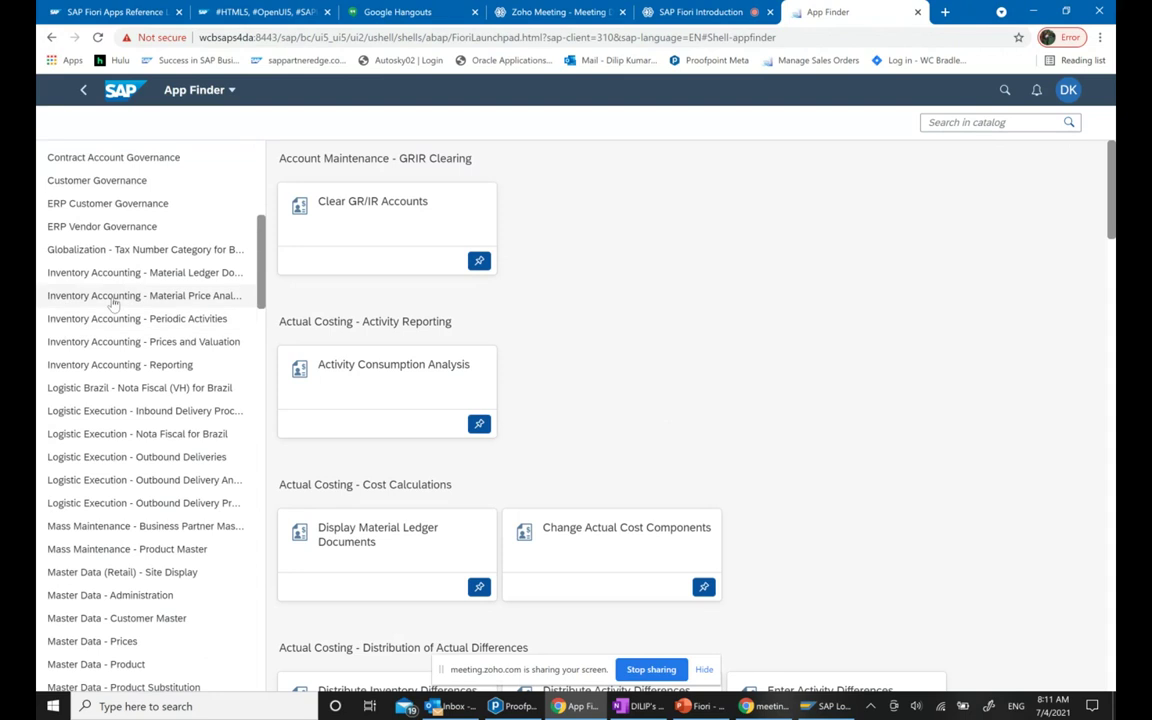
{"action": "scroll", "coordinate": [113, 305], "scroll_direction": "down", "scroll_amount": 4}
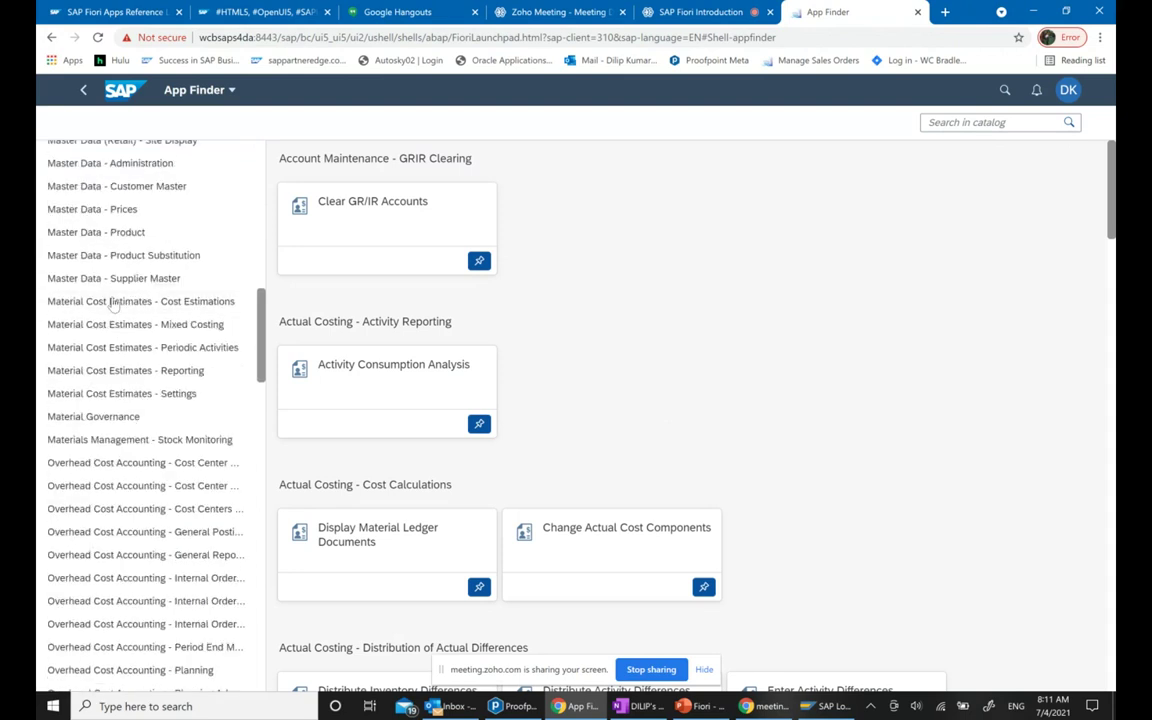
{"action": "scroll", "coordinate": [118, 337], "scroll_direction": "down", "scroll_amount": 12}
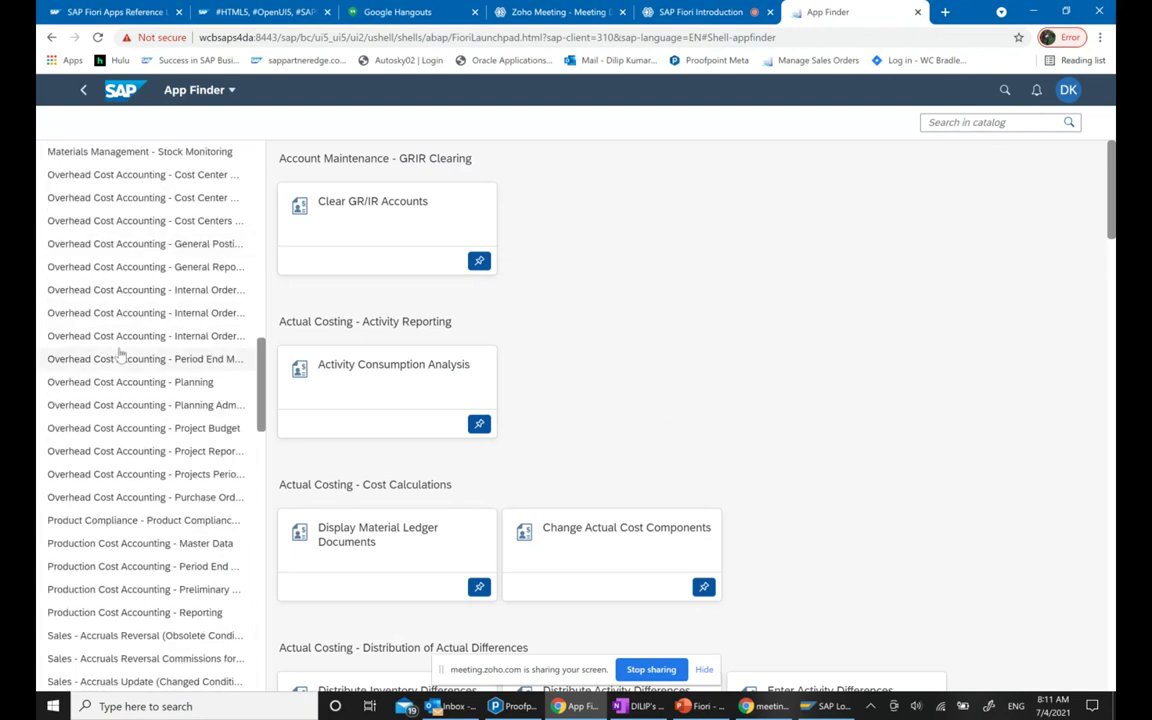
{"action": "scroll", "coordinate": [119, 350], "scroll_direction": "down", "scroll_amount": 10}
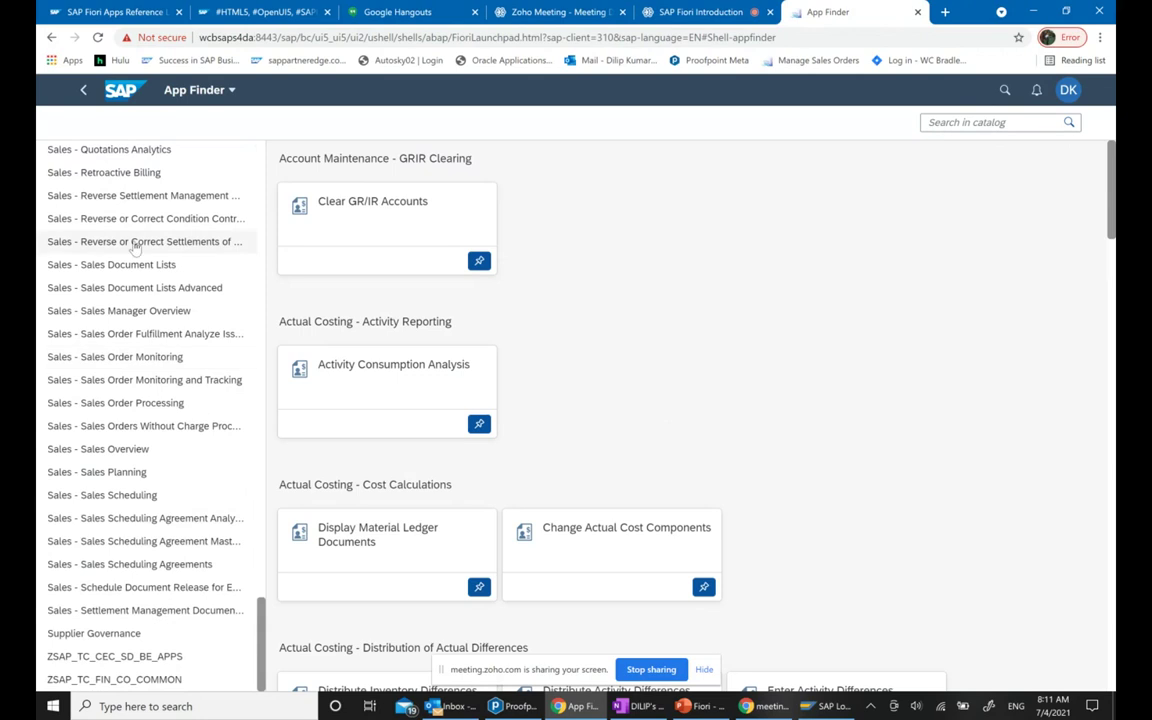
{"action": "scroll", "coordinate": [200, 312], "scroll_direction": "up", "scroll_amount": 15}
{"action": "scroll", "coordinate": [179, 318], "scroll_direction": "up", "scroll_amount": 15}
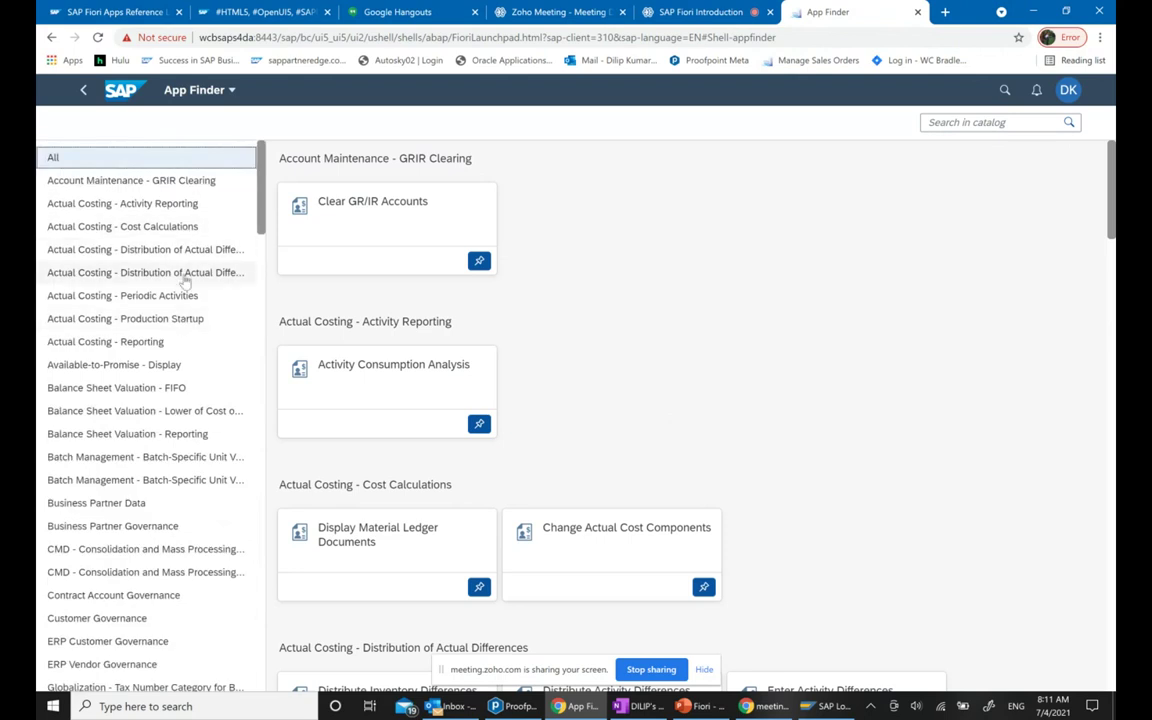
Look through the Sales catalogs in the App Finder and view the apps in Sales Planning and Sales Scheduling
{"action": "scroll", "coordinate": [185, 283], "scroll_direction": "down", "scroll_amount": 8}
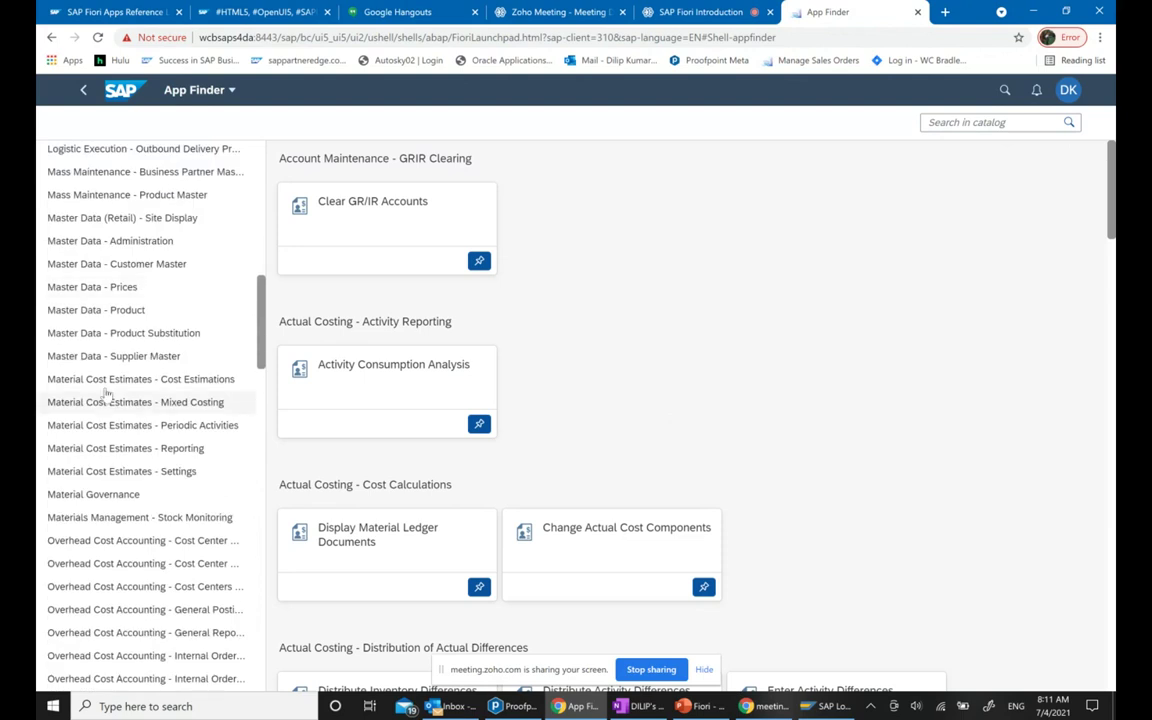
{"action": "scroll", "coordinate": [130, 360], "scroll_direction": "down", "scroll_amount": 5}
{"action": "scroll", "coordinate": [110, 367], "scroll_direction": "down", "scroll_amount": 3}
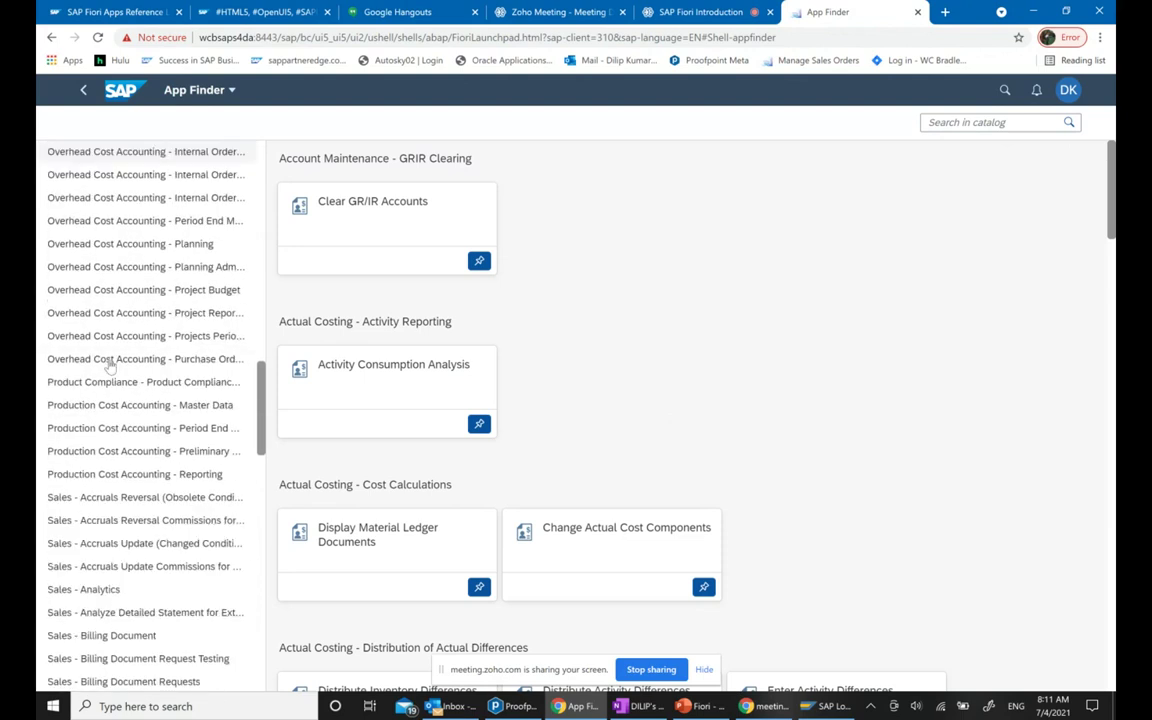
{"action": "scroll", "coordinate": [108, 345], "scroll_direction": "down", "scroll_amount": 5}
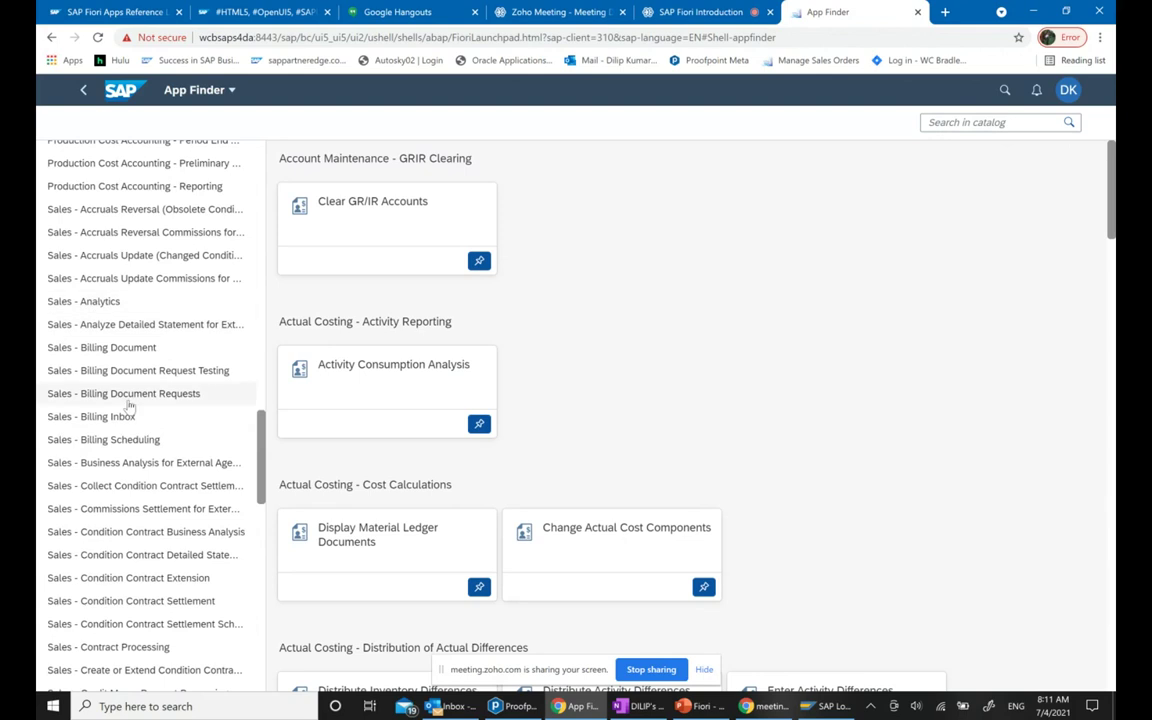
{"action": "scroll", "coordinate": [162, 420], "scroll_direction": "down", "scroll_amount": 5}
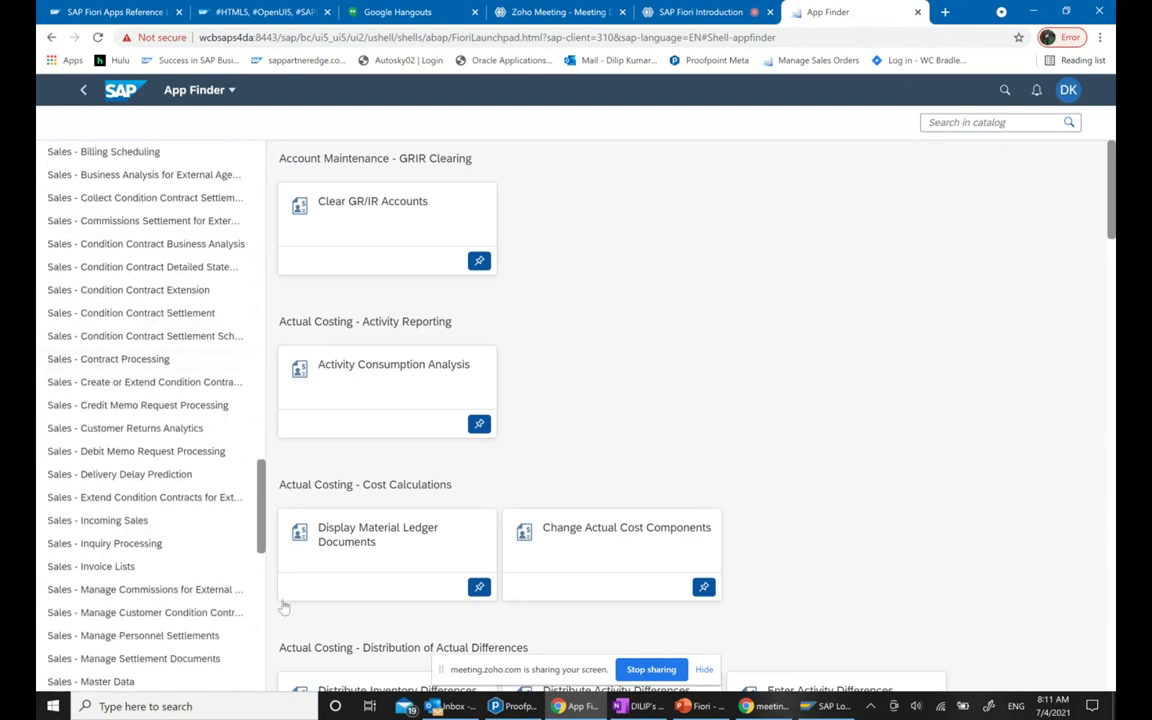
{"action": "scroll", "coordinate": [262, 608], "scroll_direction": "down", "scroll_amount": 10}
{"action": "left_click_drag", "start_coordinate": [273, 610], "coordinate": [273, 645]}
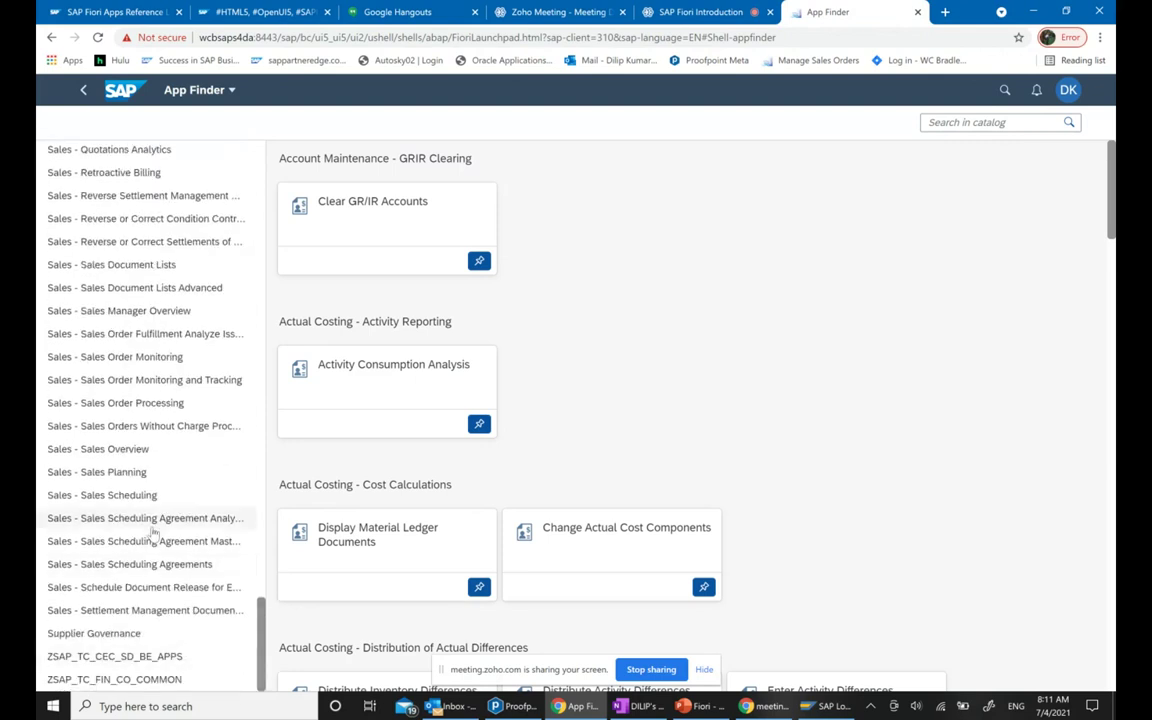
{"action": "left_click", "coordinate": [133, 476]}
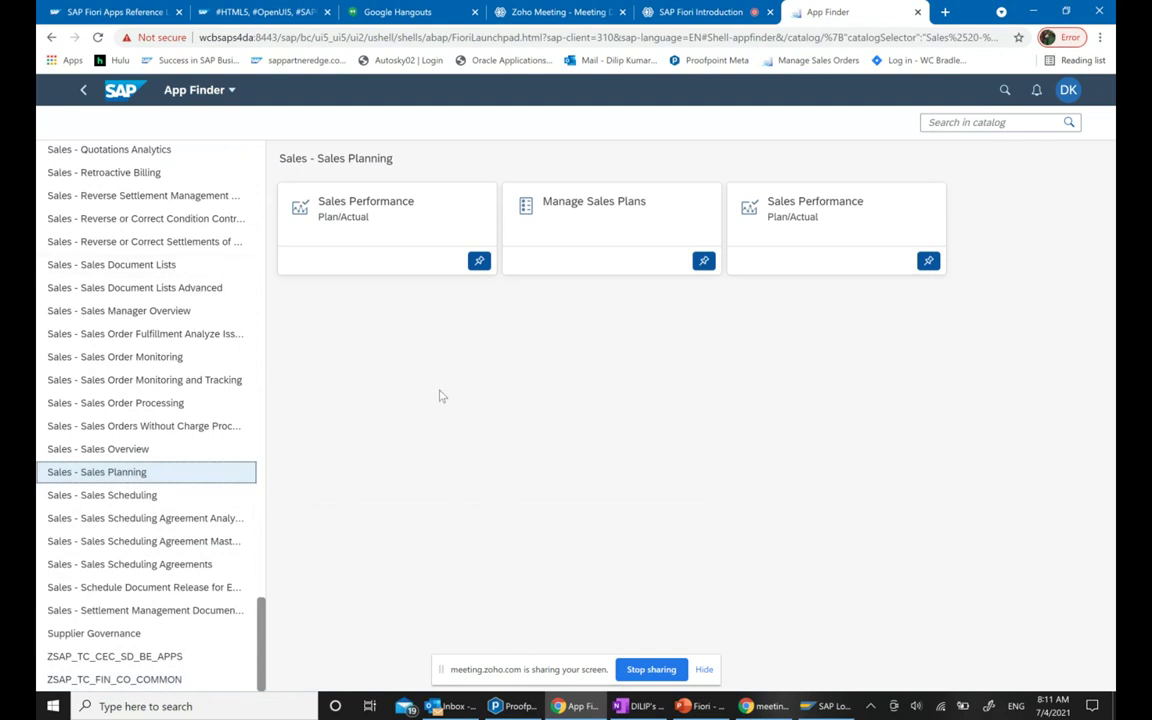
{"action": "left_click", "coordinate": [125, 500]}
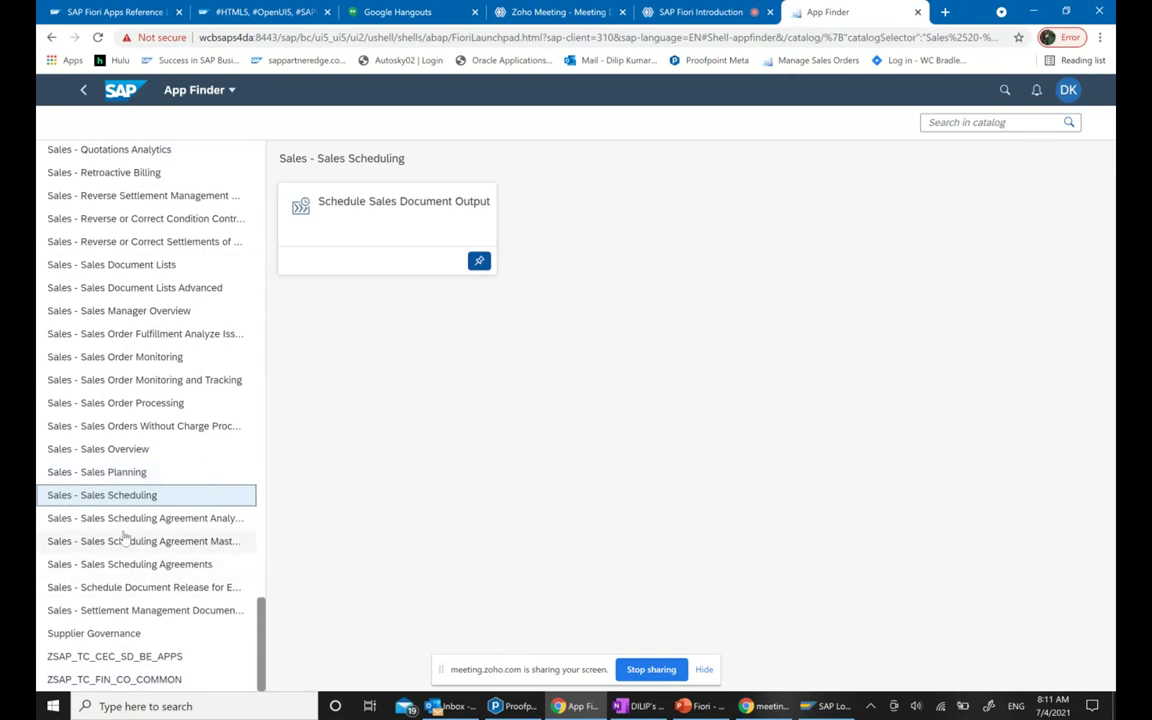
In the Supplier Governance catalog, add the second Change Request Analysis app to the My Home group
{"action": "left_click", "coordinate": [100, 633]}
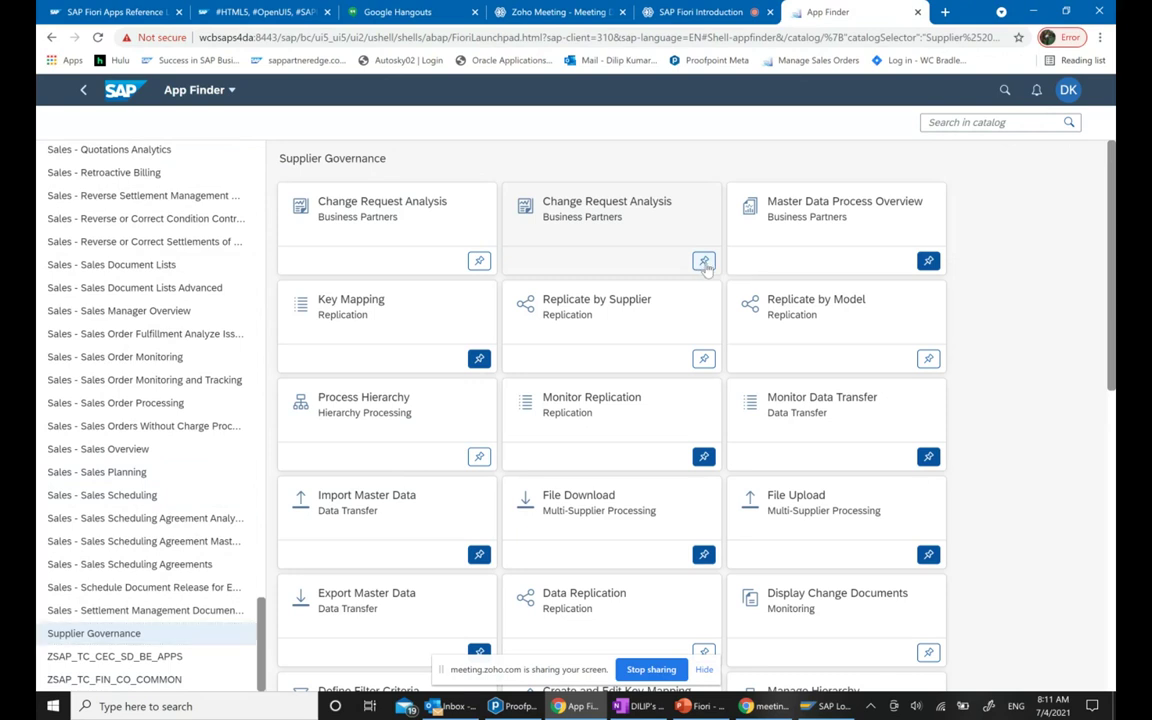
{"action": "left_click", "coordinate": [705, 262]}
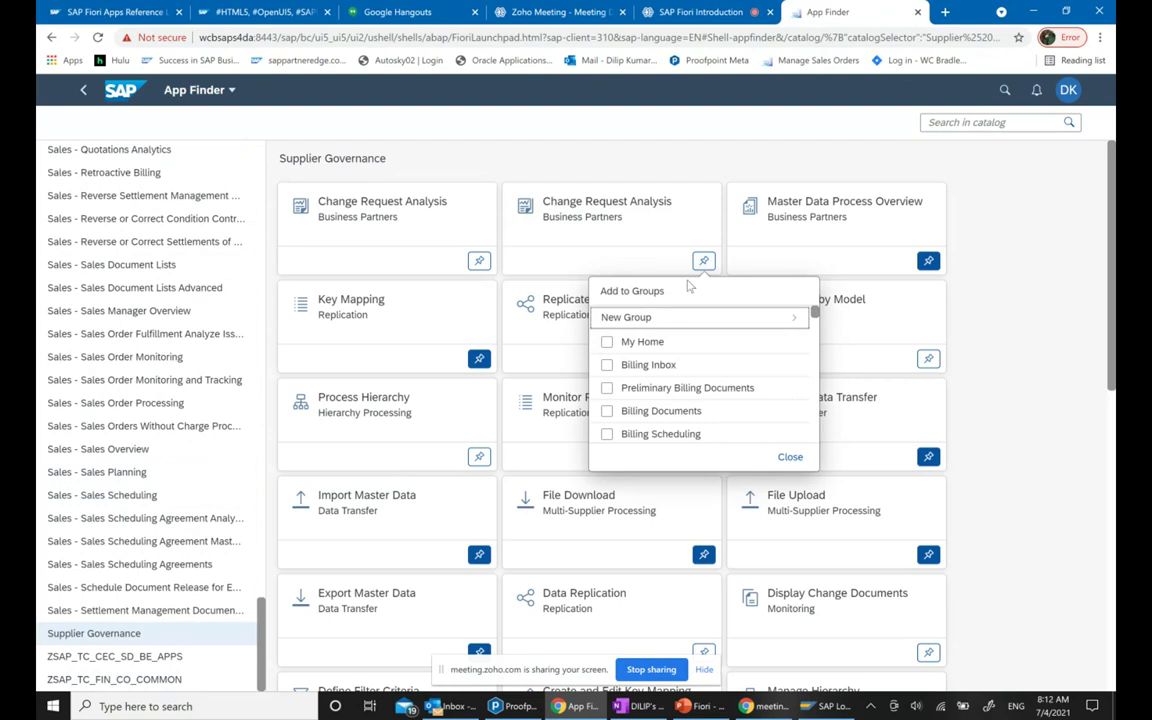
{"action": "left_click", "coordinate": [650, 343]}
{"action": "left_click", "coordinate": [790, 458]}
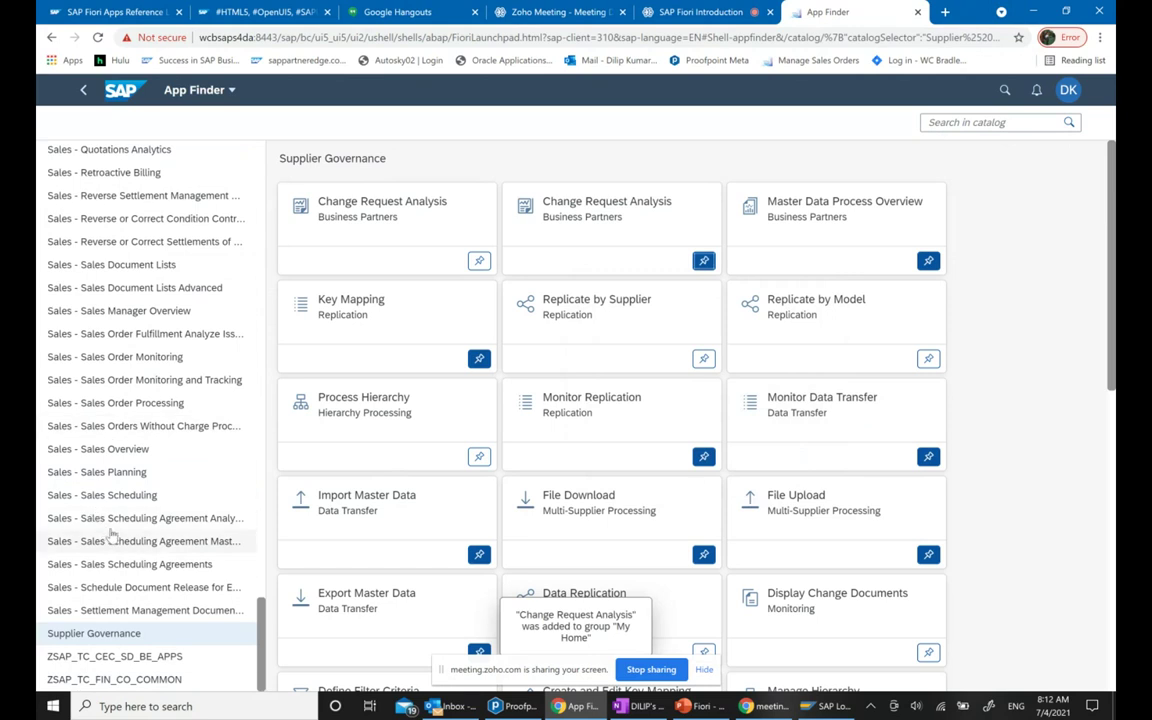
{"action": "left_click", "coordinate": [702, 260]}
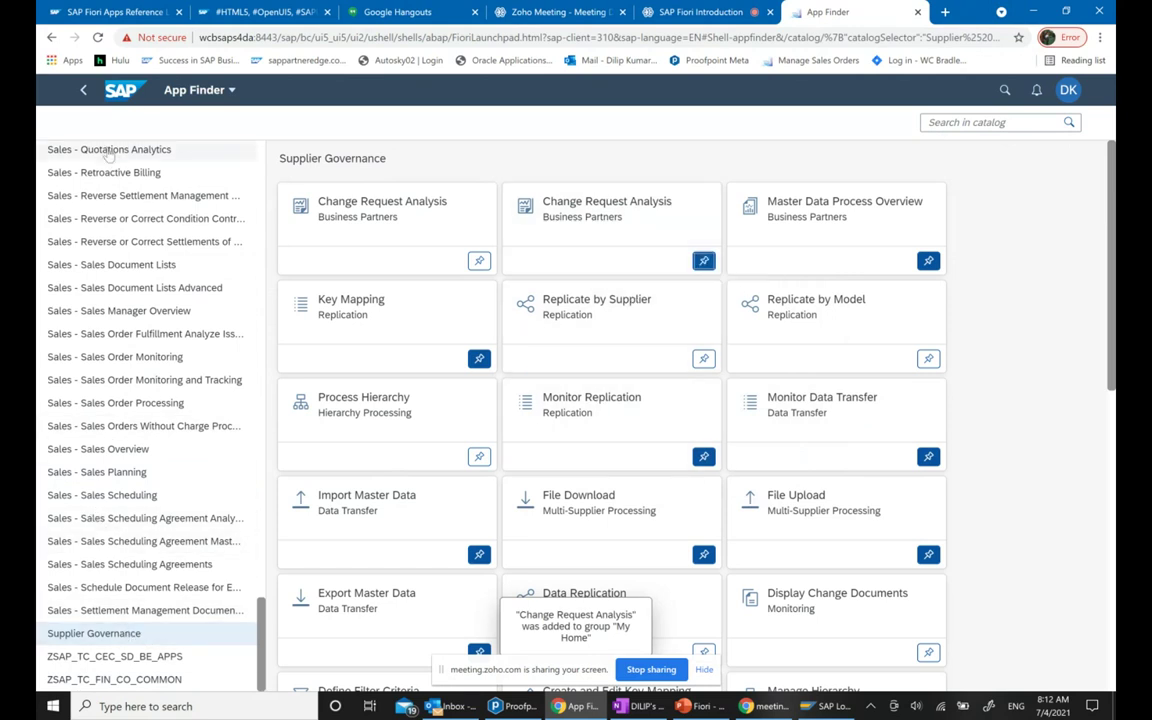
Return to the launchpad home page and review its tile groups from My Home through to Outbound Delivery Analytics
{"action": "left_click", "coordinate": [104, 100]}
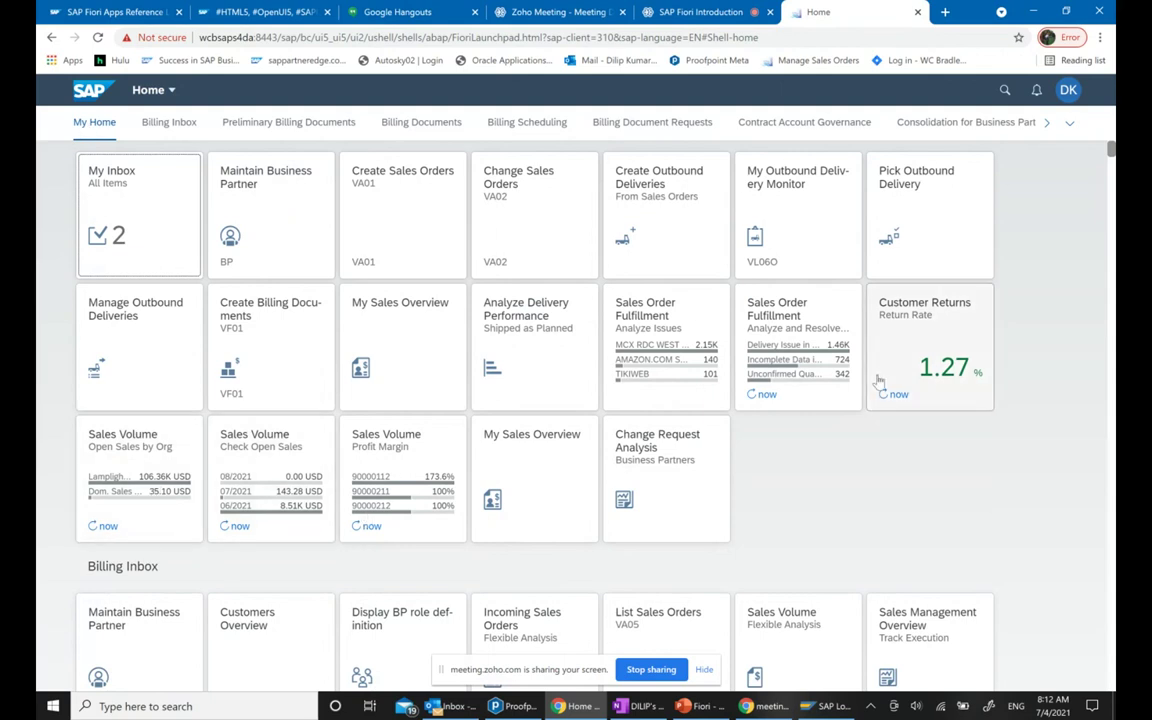
{"action": "scroll", "coordinate": [878, 380], "scroll_direction": "down", "scroll_amount": 6}
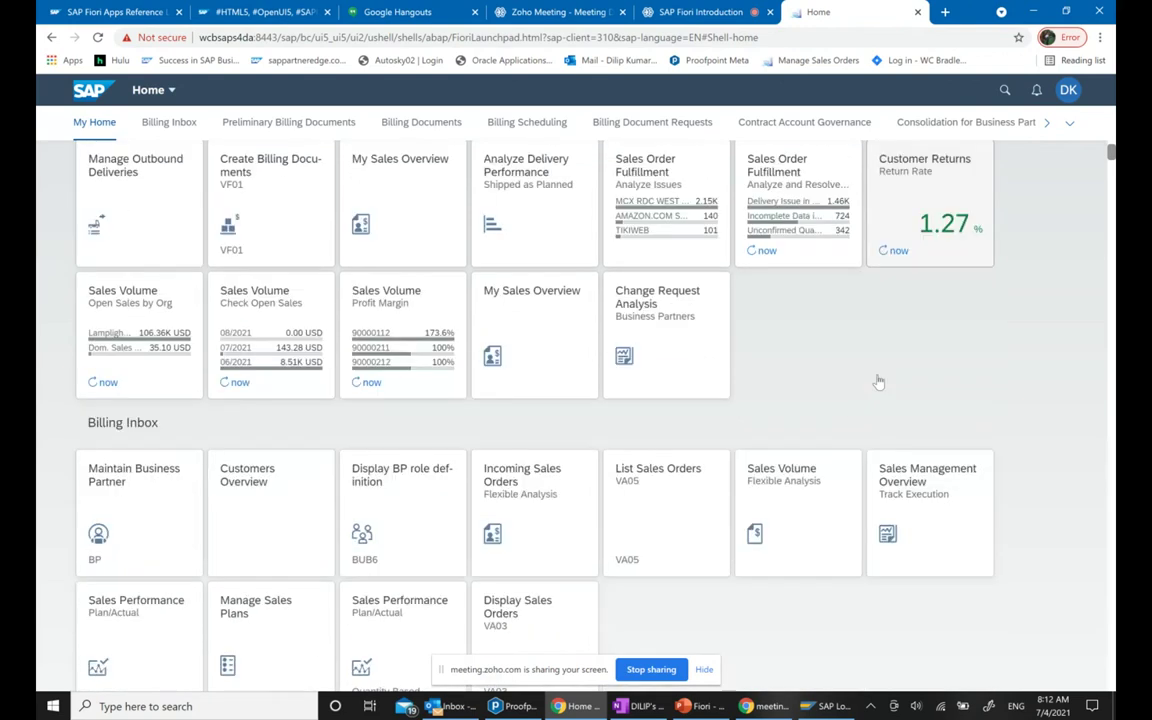
{"action": "scroll", "coordinate": [878, 380], "scroll_direction": "down", "scroll_amount": 5}
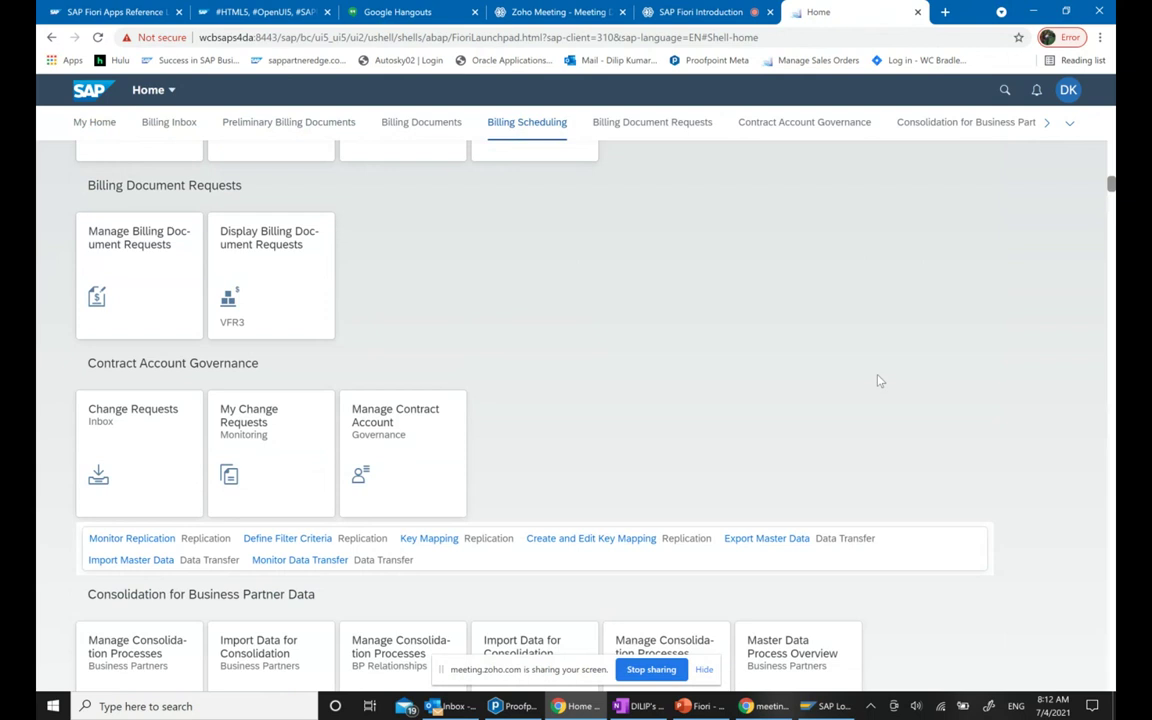
{"action": "scroll", "coordinate": [879, 381], "scroll_direction": "up", "scroll_amount": 4}
{"action": "scroll", "coordinate": [878, 380], "scroll_direction": "down", "scroll_amount": 6}
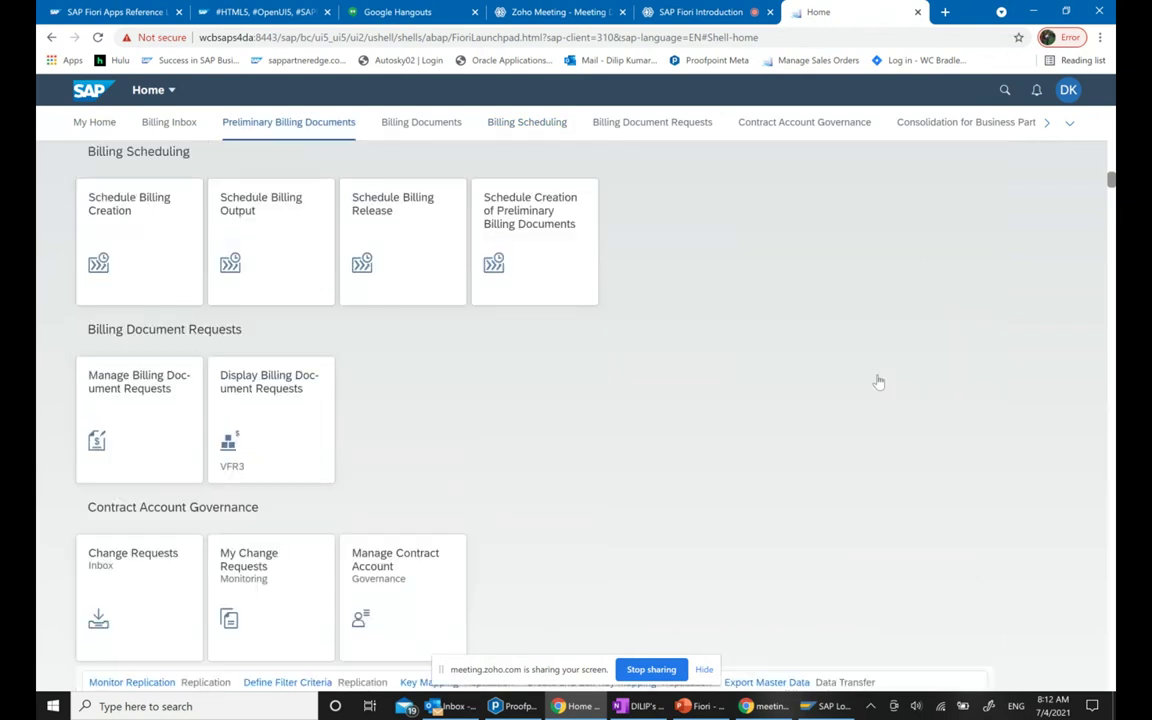
{"action": "left_click_drag", "start_coordinate": [1110, 195], "coordinate": [1097, 662]}
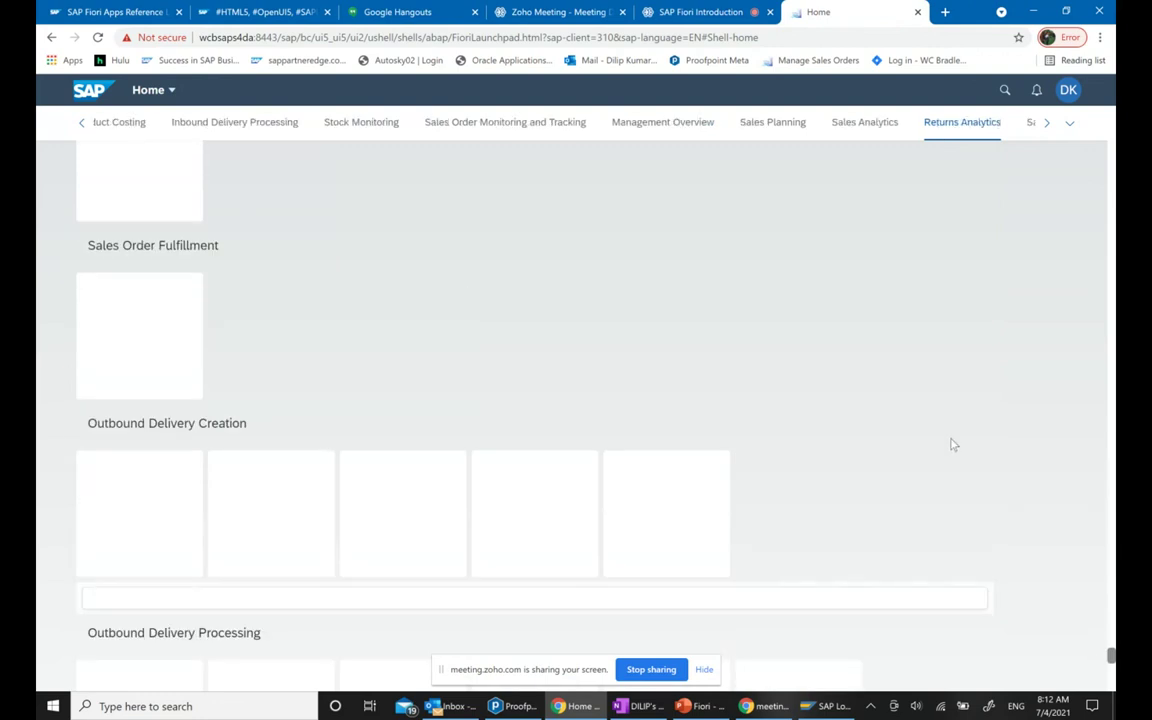
{"action": "scroll", "coordinate": [953, 445], "scroll_direction": "down", "scroll_amount": 4}
{"action": "scroll", "coordinate": [953, 445], "scroll_direction": "down", "scroll_amount": 4}
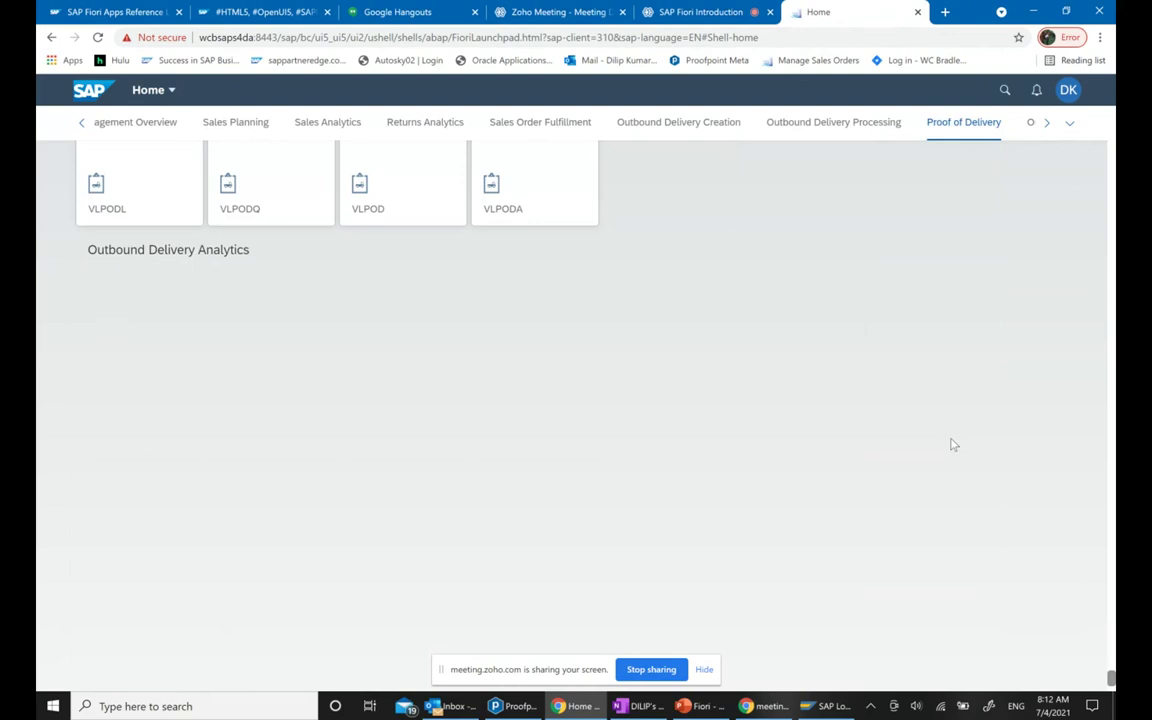
{"action": "scroll", "coordinate": [953, 445], "scroll_direction": "up", "scroll_amount": 3}
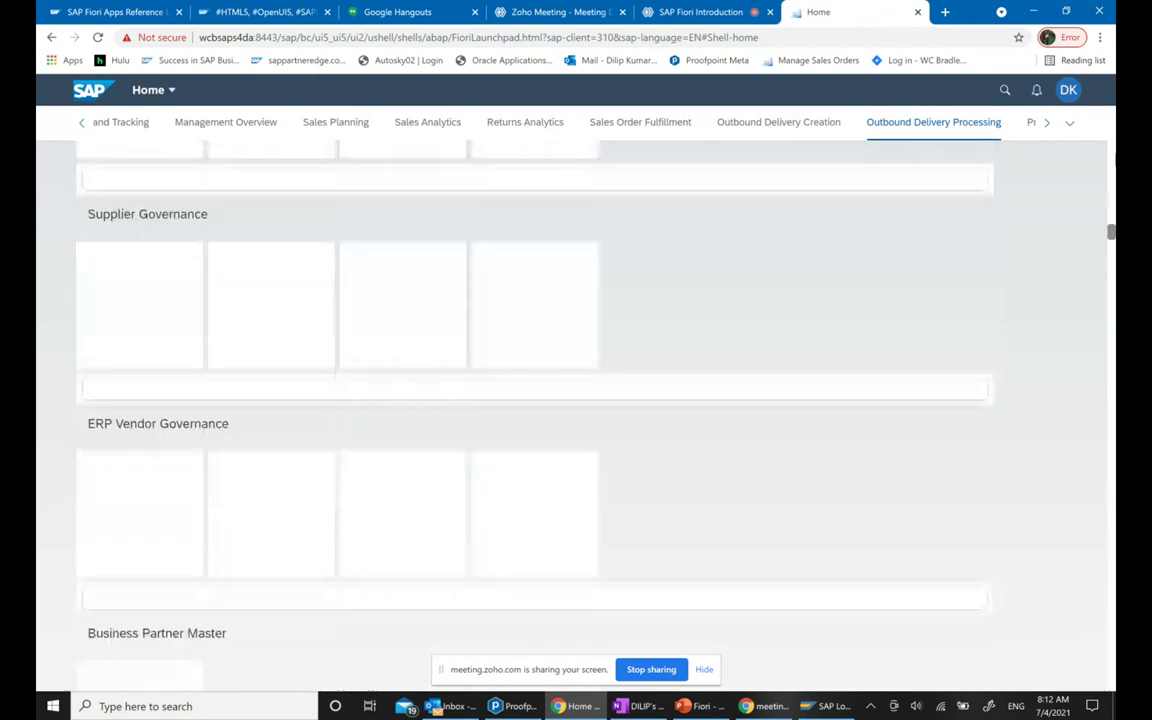
Switch from the launchpad home page to the SAP Fiori Apps Reference Library and show its list of app categories
{"action": "scroll", "coordinate": [988, 522], "scroll_direction": "up", "scroll_amount": 15}
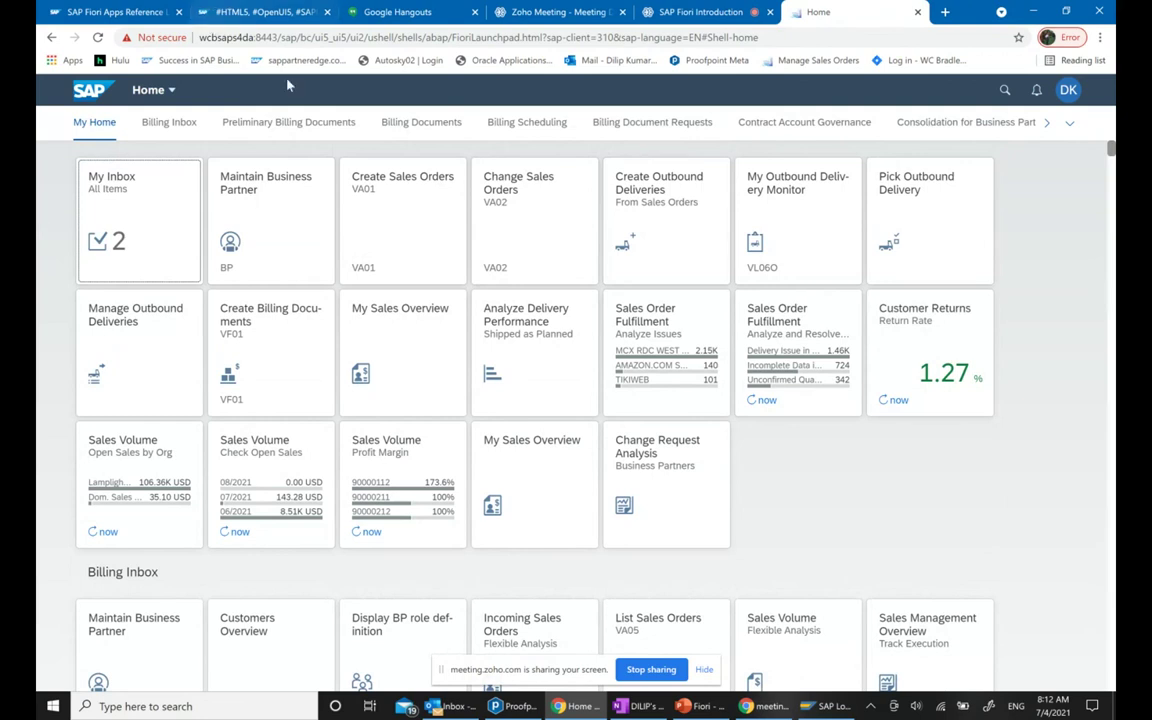
{"action": "left_click", "coordinate": [272, 11]}
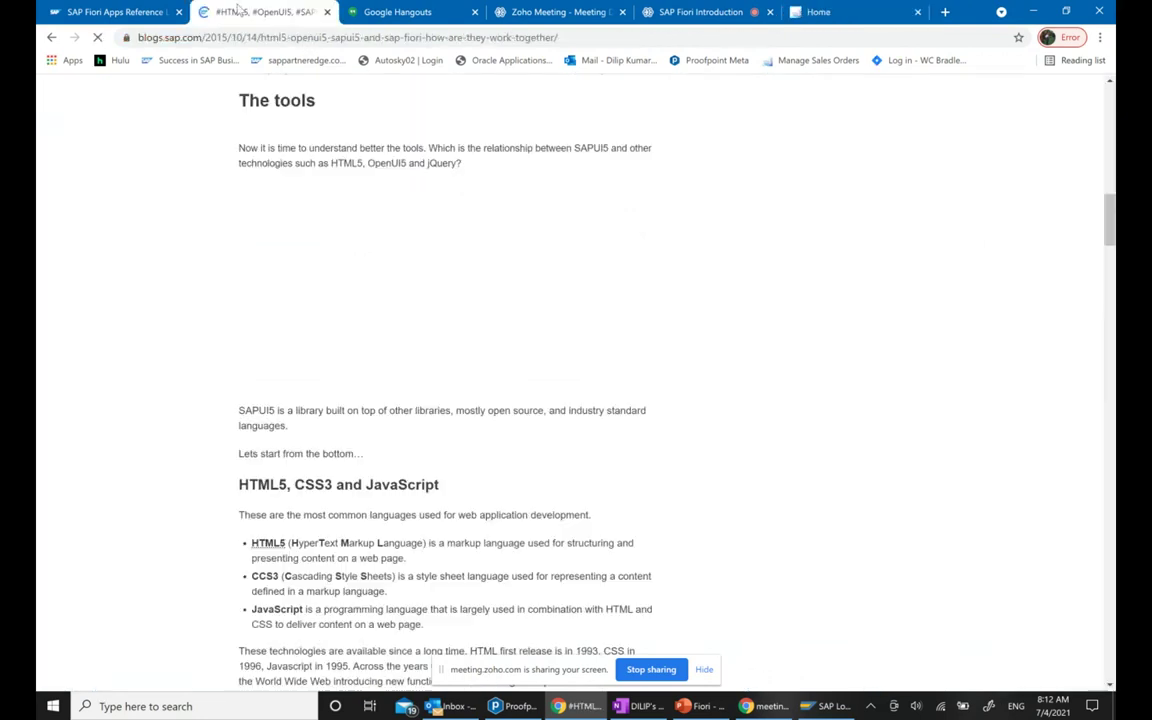
{"action": "left_click", "coordinate": [115, 11]}
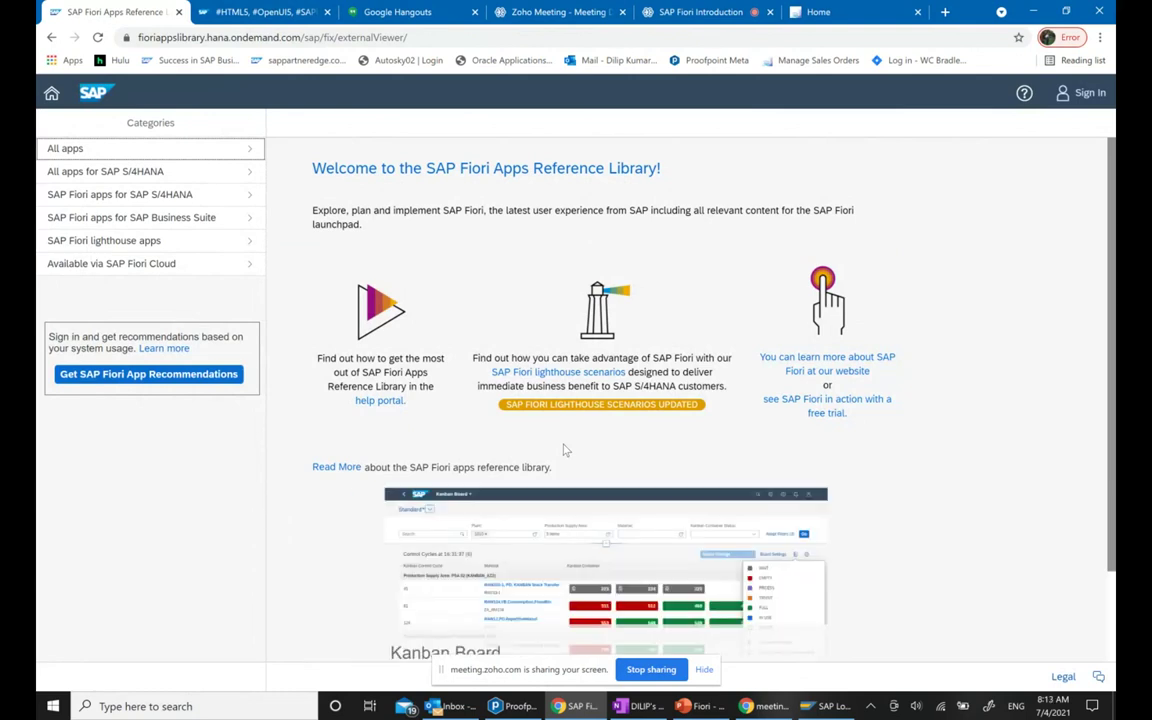
{"action": "left_click", "coordinate": [51, 38]}
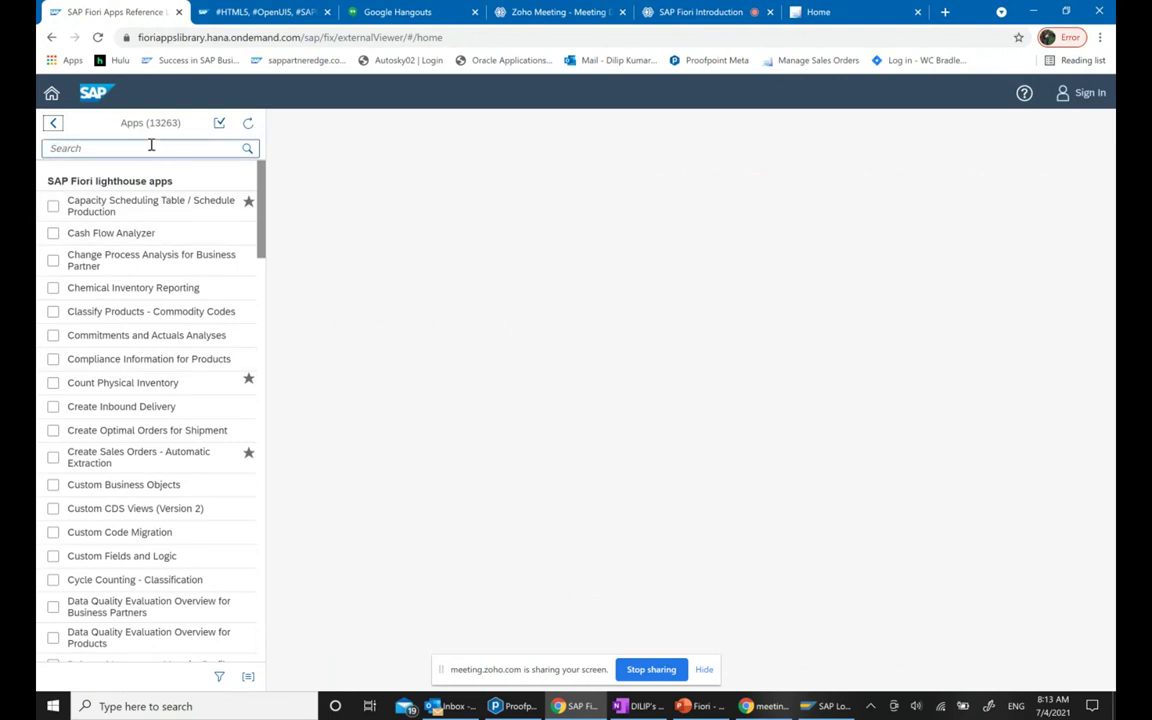
{"action": "left_click", "coordinate": [53, 122]}
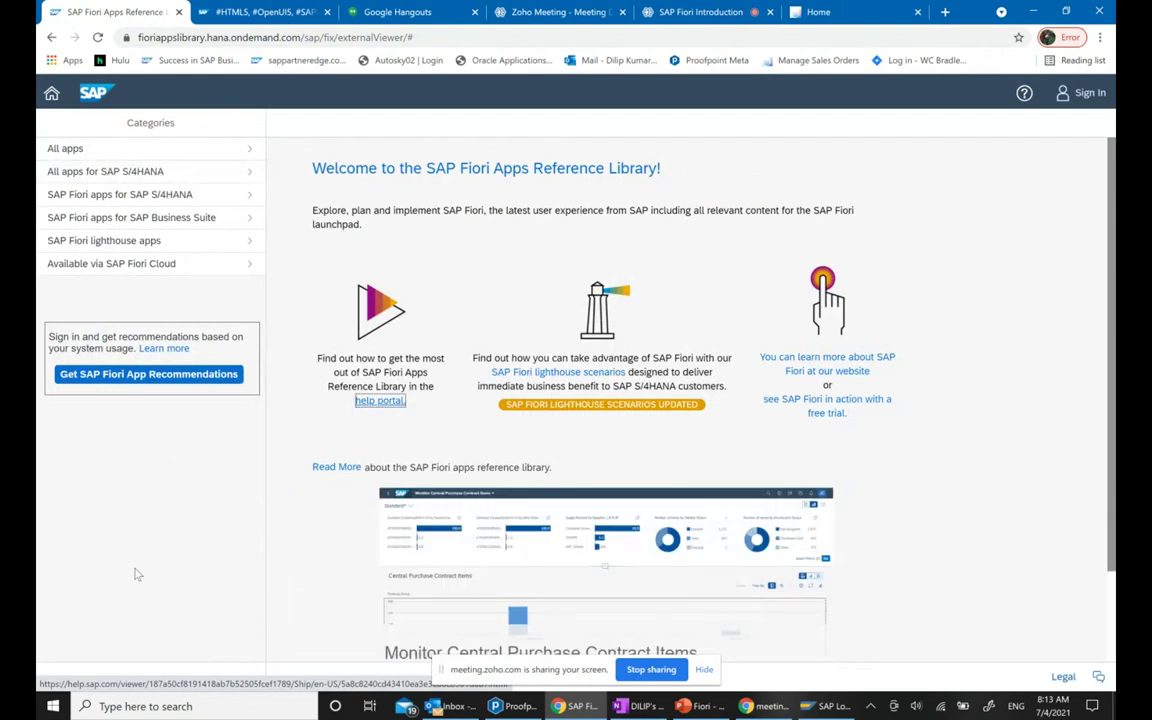
Browse all apps for SAP S/4HANA by line of business and look through the Sales apps
{"action": "left_click", "coordinate": [137, 175]}
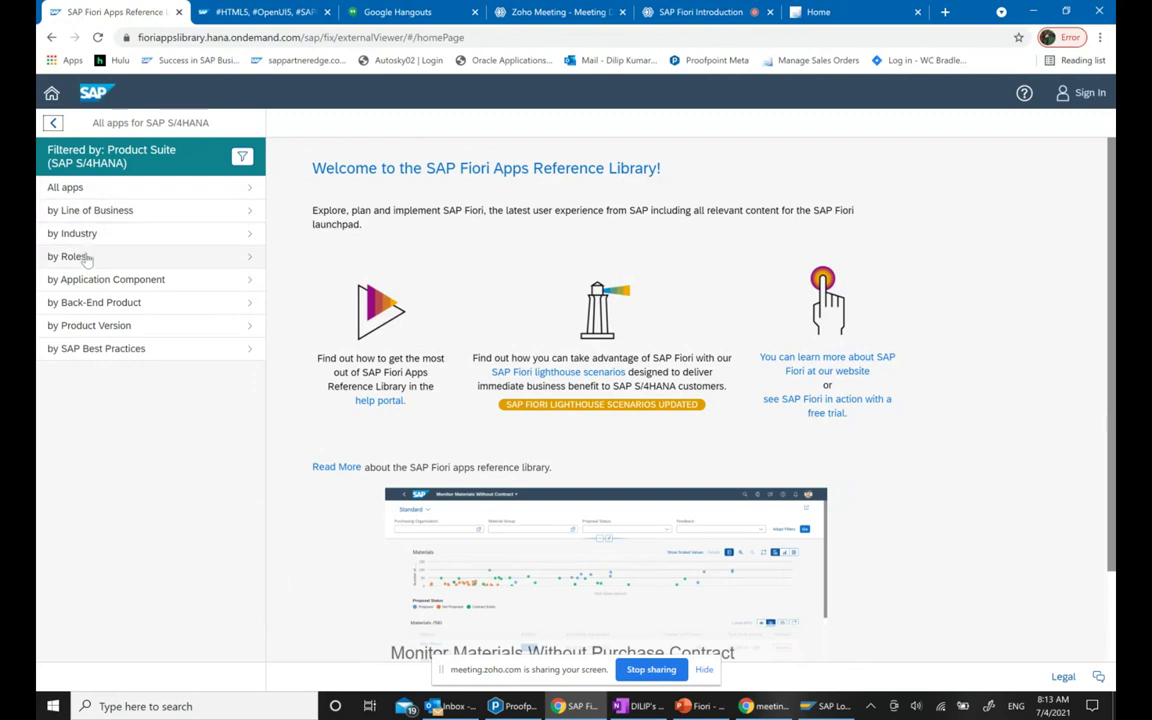
{"action": "left_click", "coordinate": [103, 216]}
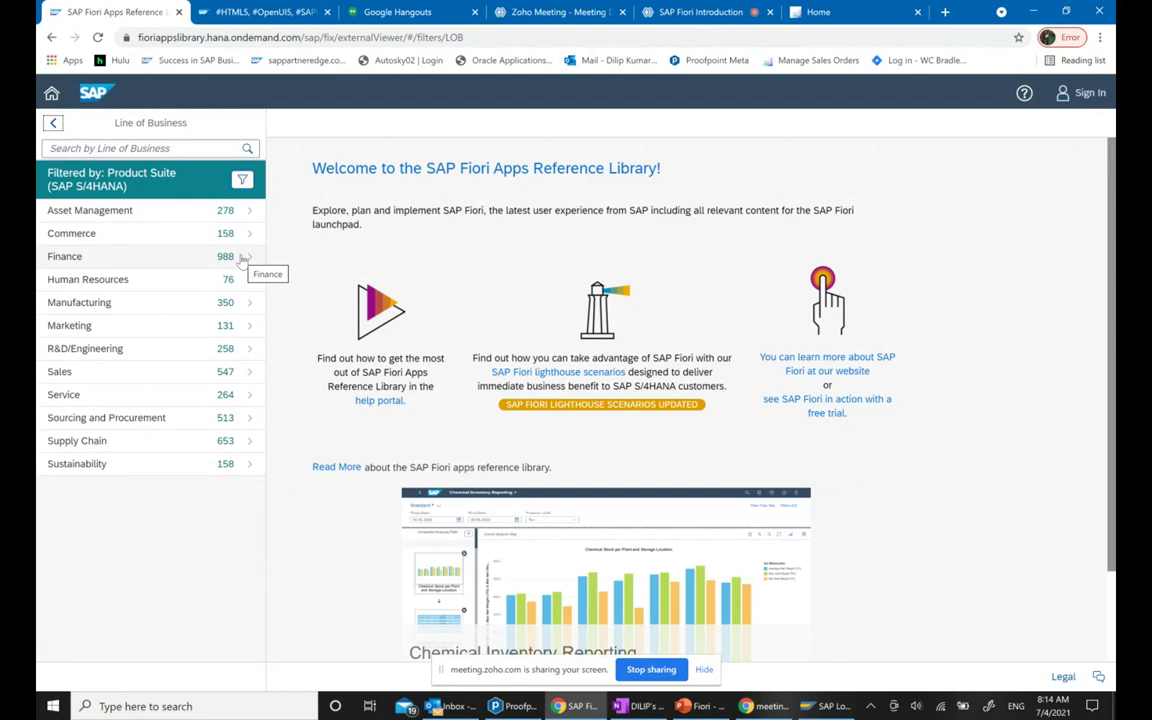
{"action": "left_click", "coordinate": [240, 374]}
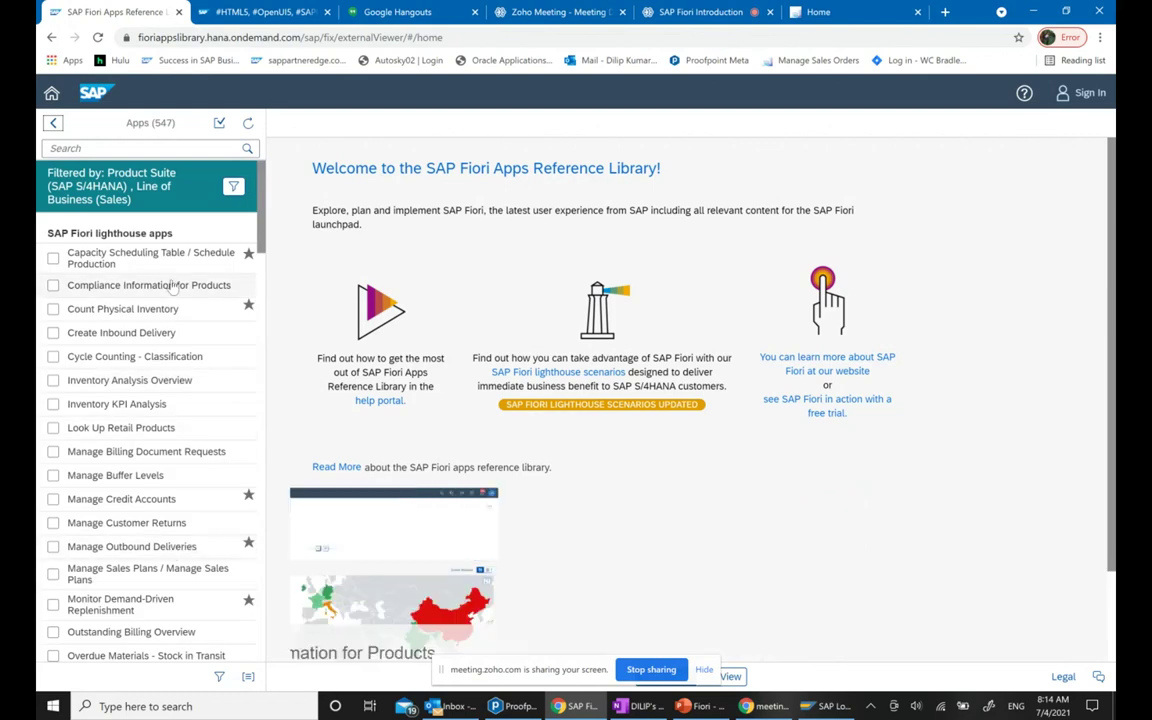
{"action": "scroll", "coordinate": [172, 287], "scroll_direction": "down", "scroll_amount": 8}
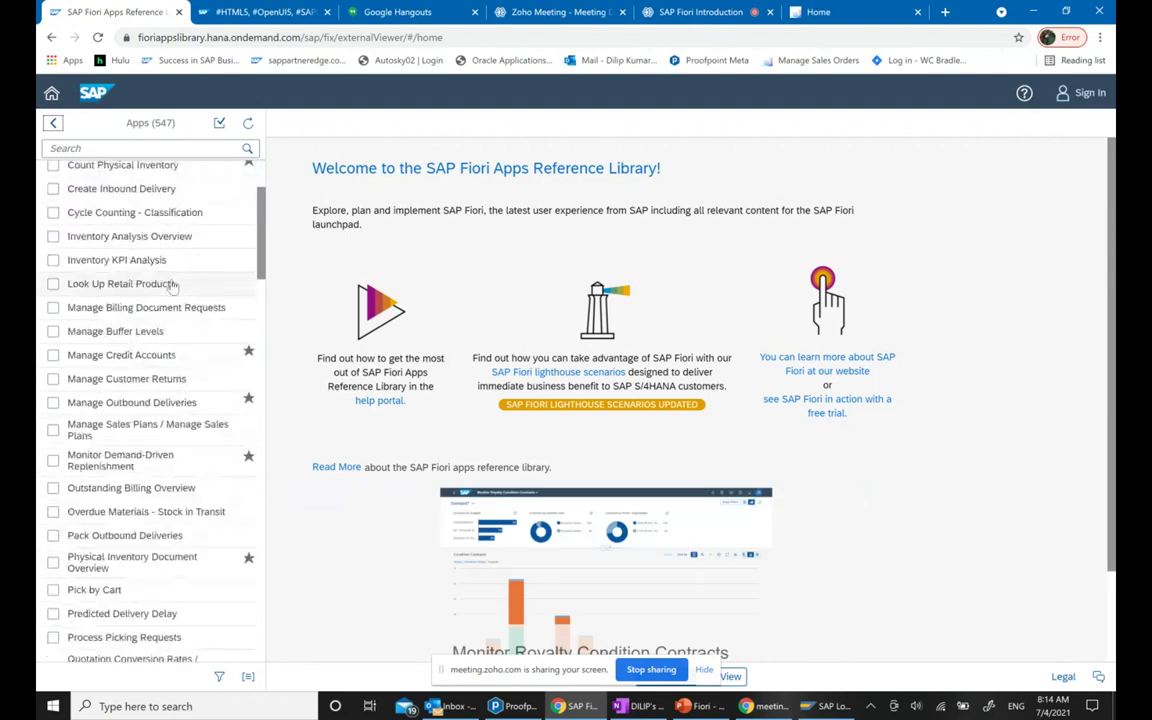
{"action": "scroll", "coordinate": [172, 287], "scroll_direction": "down", "scroll_amount": 10}
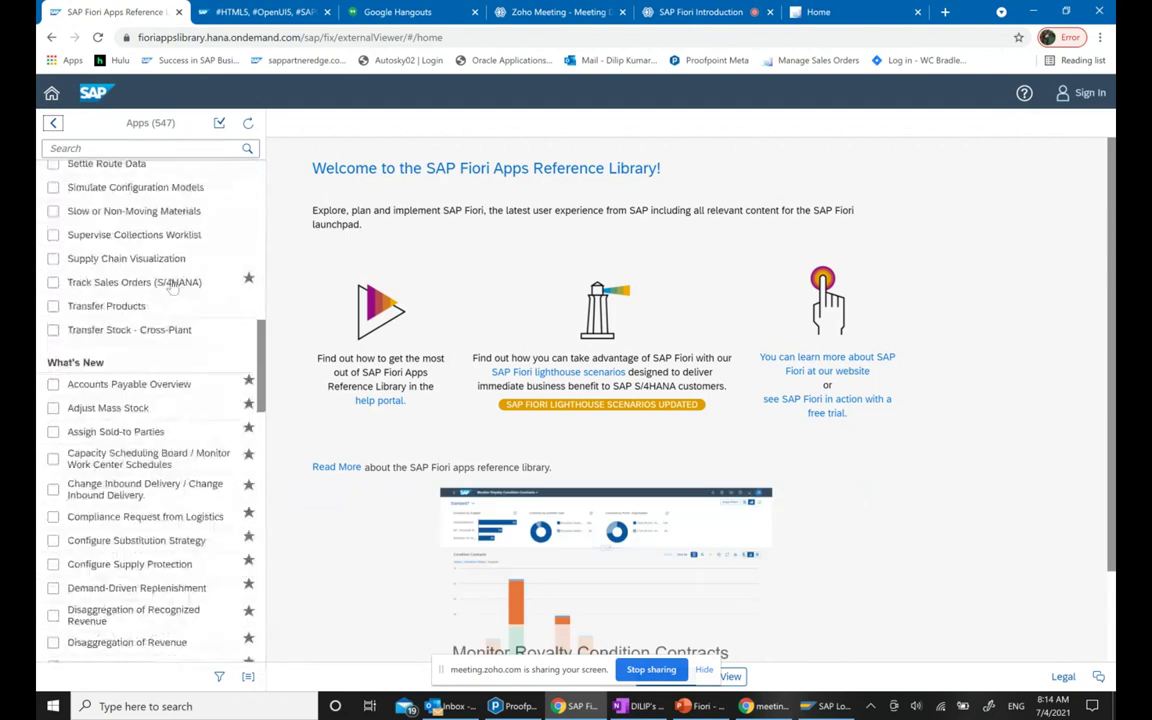
{"action": "scroll", "coordinate": [172, 287], "scroll_direction": "down", "scroll_amount": 10}
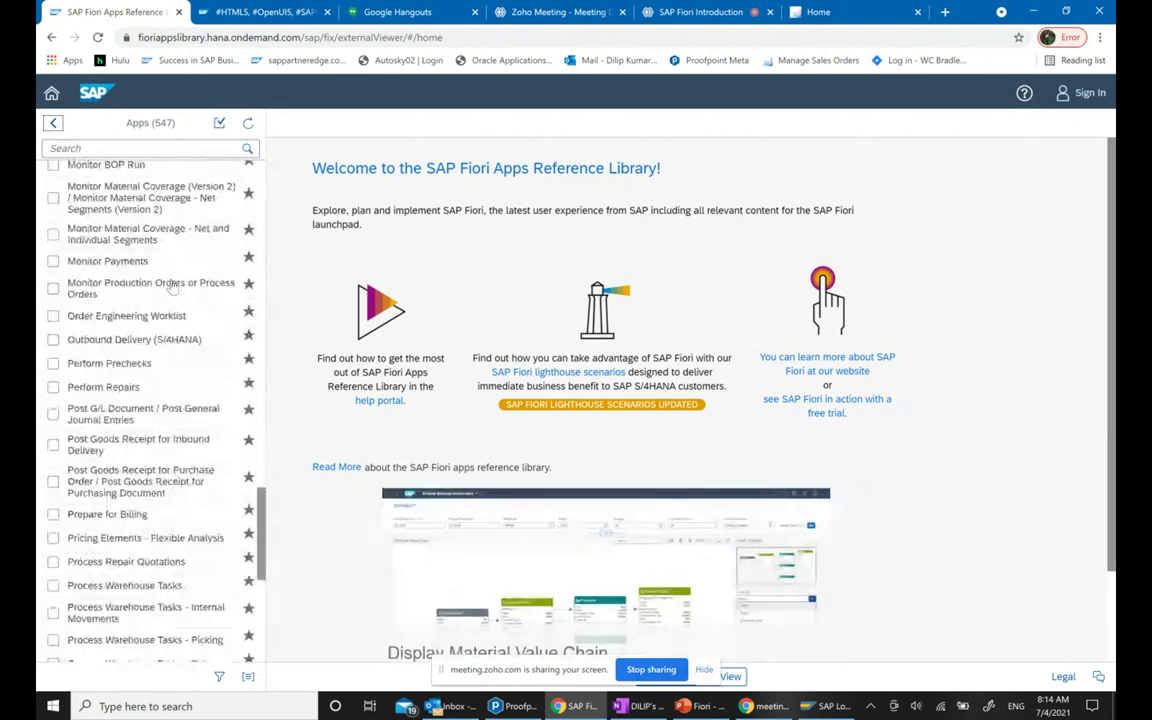
{"action": "scroll", "coordinate": [172, 287], "scroll_direction": "down", "scroll_amount": 2}
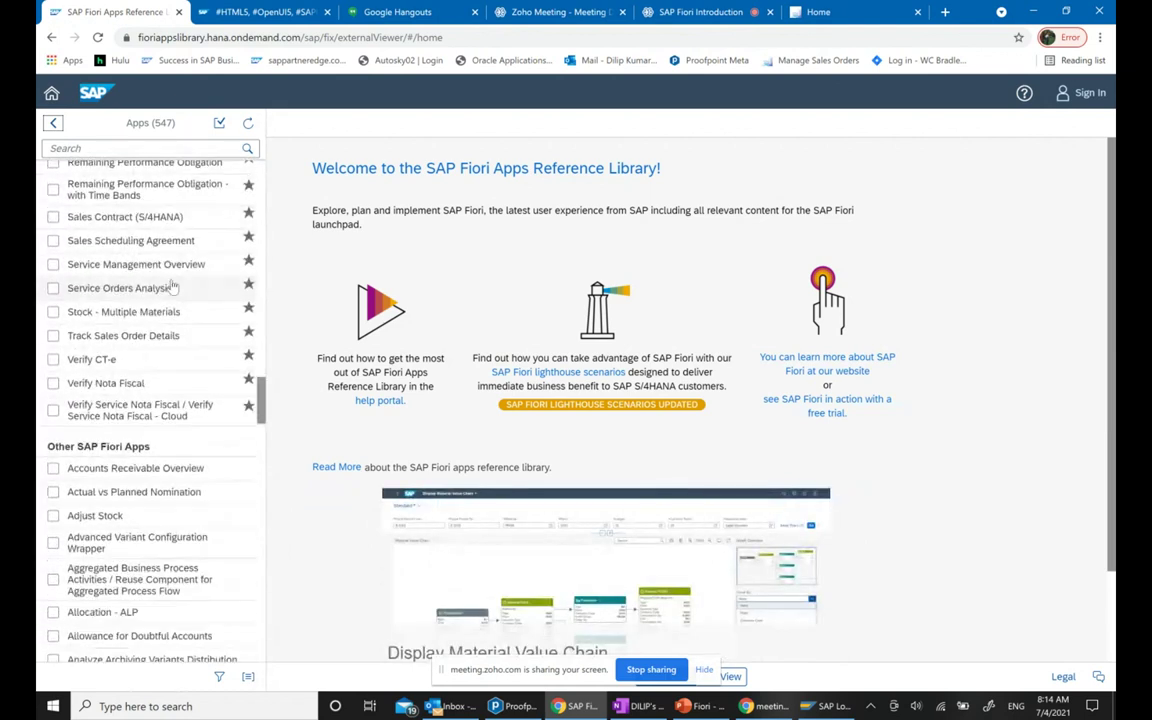
Return to the lines of business and look through the Sourcing and Procurement apps
{"action": "left_click", "coordinate": [50, 121]}
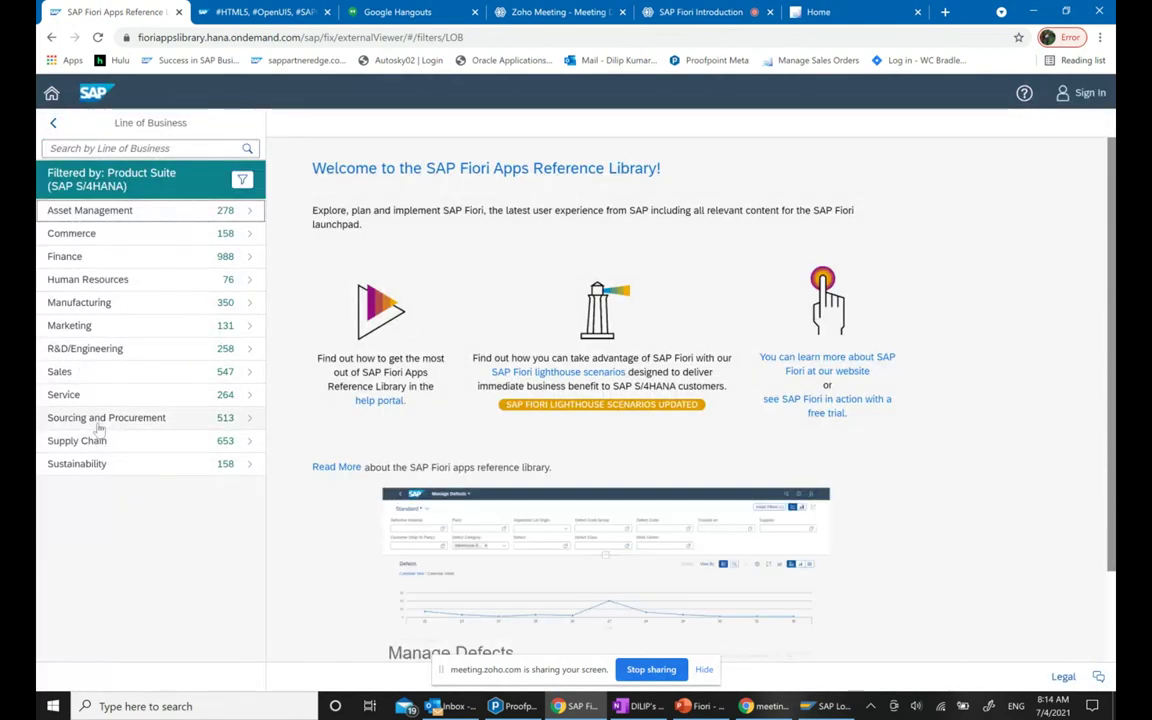
{"action": "left_click", "coordinate": [90, 417]}
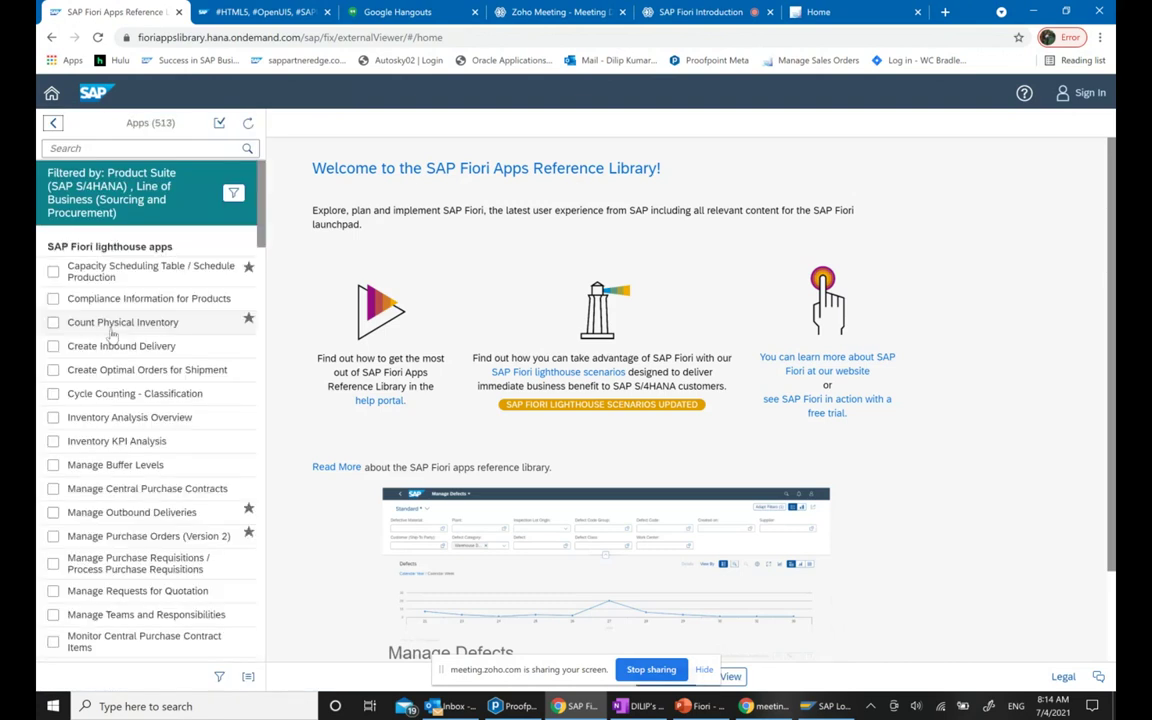
{"action": "scroll", "coordinate": [150, 340], "scroll_direction": "down", "scroll_amount": 8}
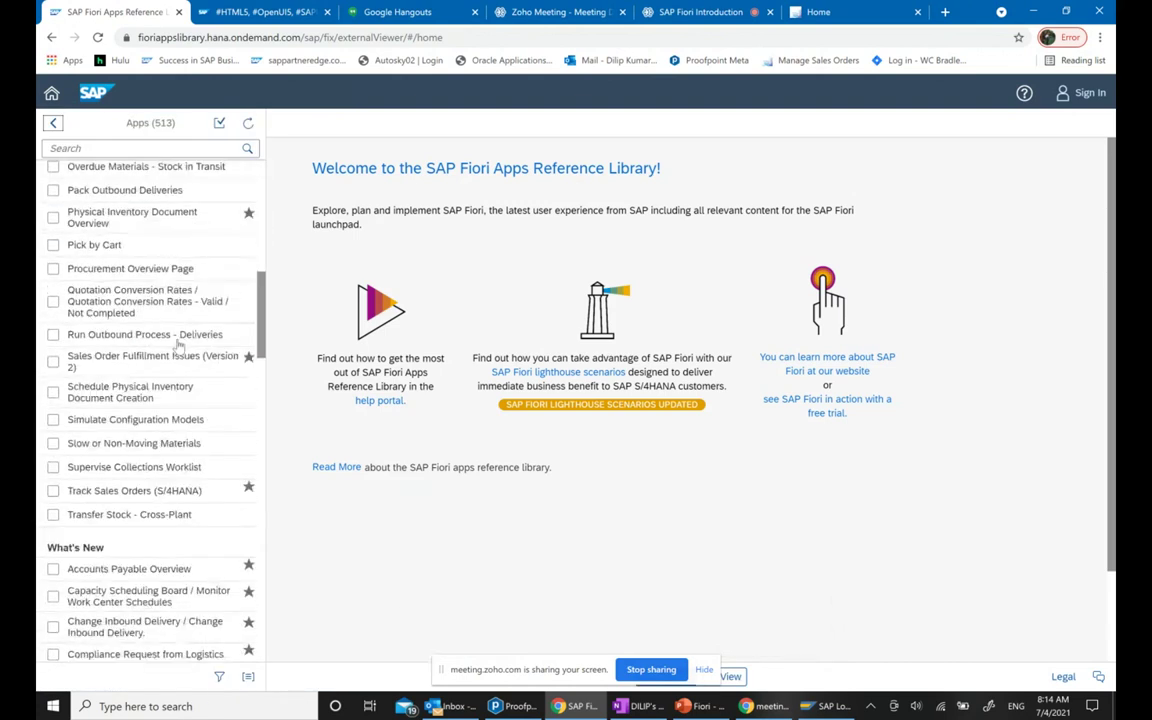
{"action": "scroll", "coordinate": [178, 345], "scroll_direction": "down", "scroll_amount": 5}
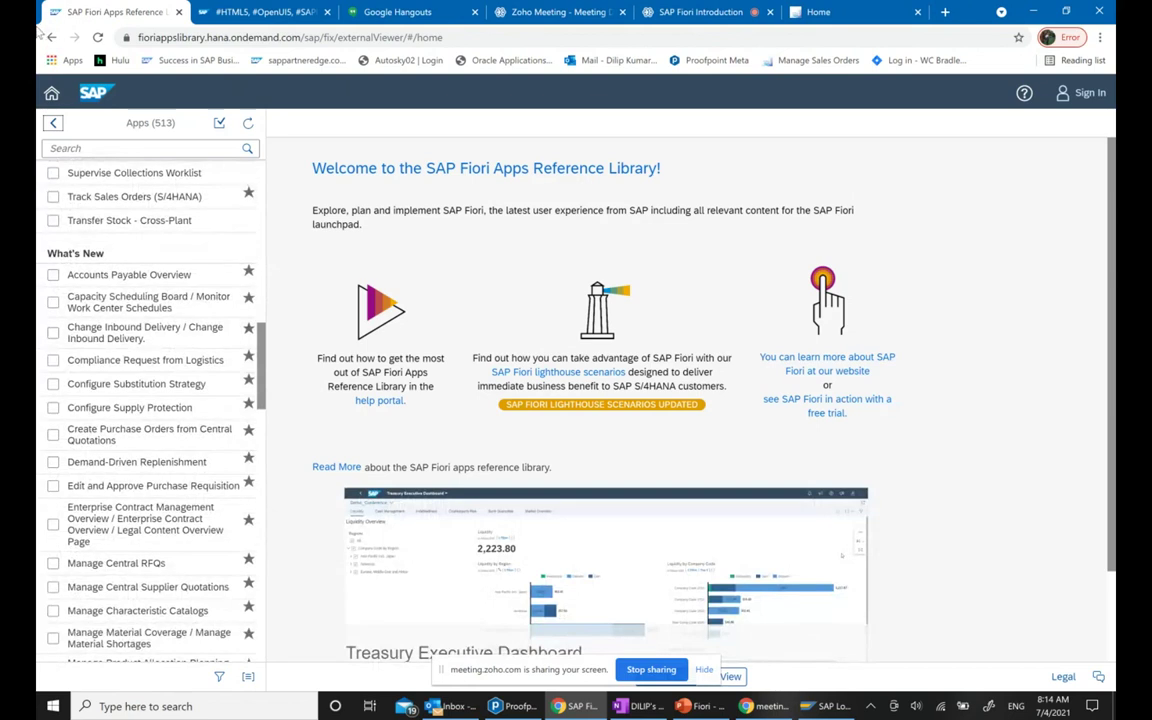
Look through the Supply Chain line of business, from its lighthouse apps to the What's New section
{"action": "left_click", "coordinate": [50, 121]}
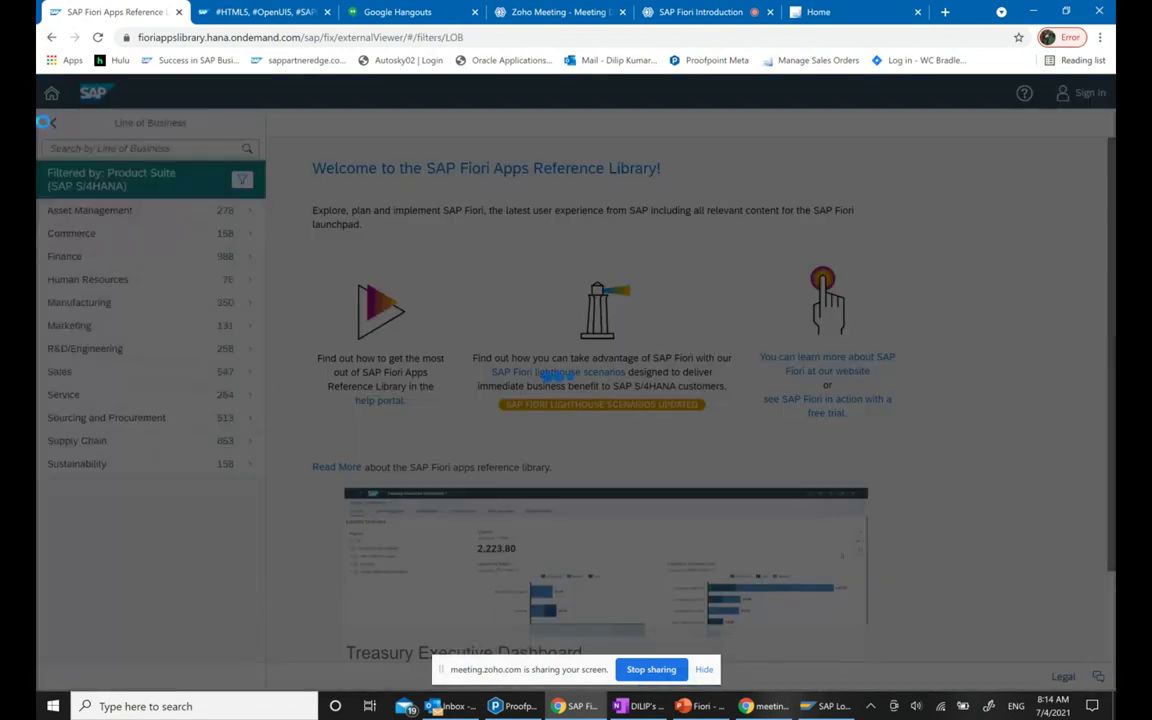
{"action": "left_click", "coordinate": [113, 443]}
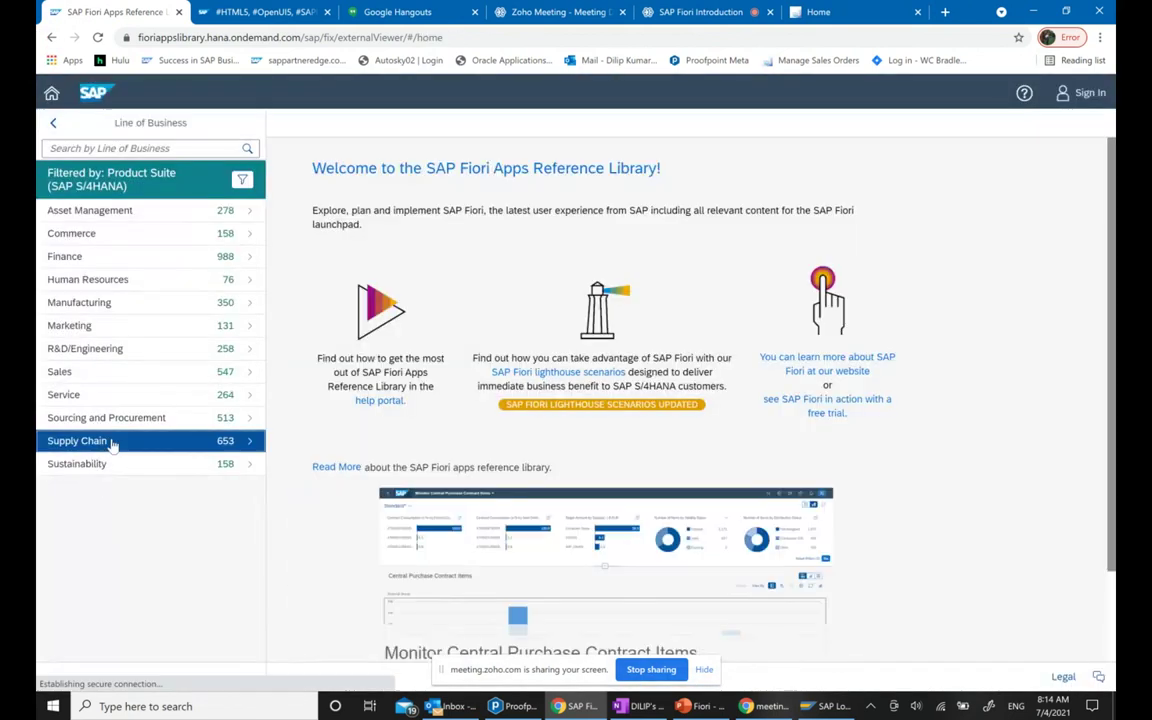
{"action": "scroll", "coordinate": [170, 320], "scroll_direction": "down", "scroll_amount": 3}
{"action": "scroll", "coordinate": [175, 328], "scroll_direction": "down", "scroll_amount": 10}
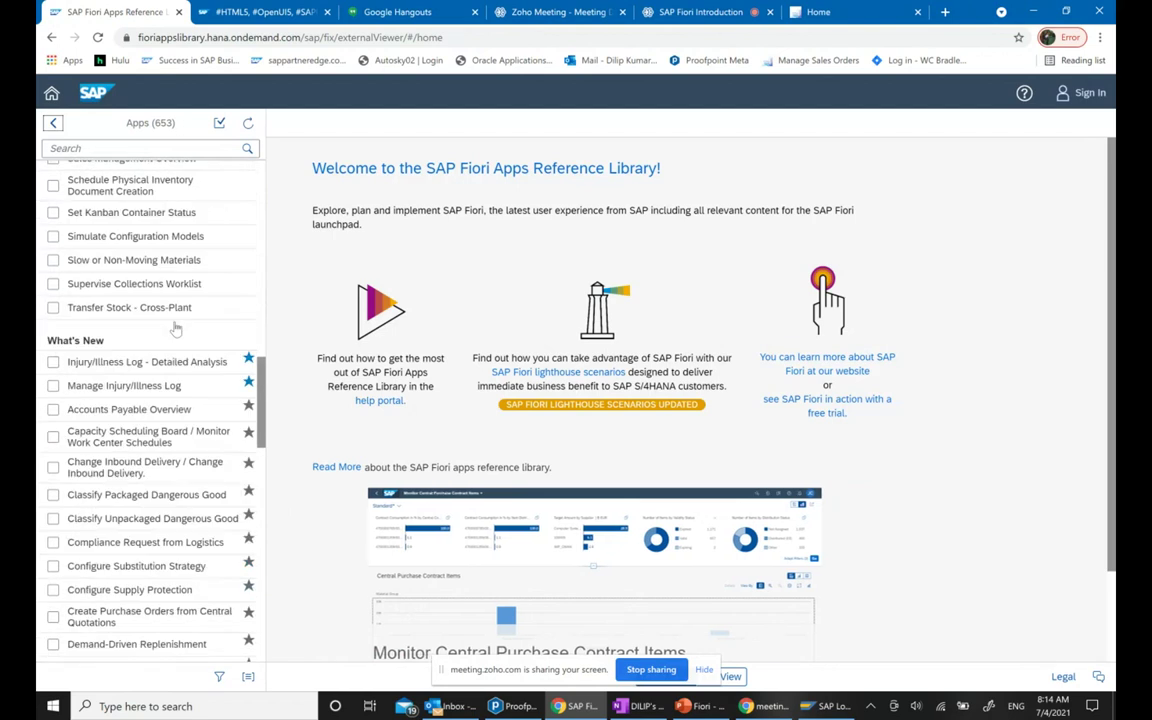
{"action": "scroll", "coordinate": [175, 328], "scroll_direction": "down", "scroll_amount": 3}
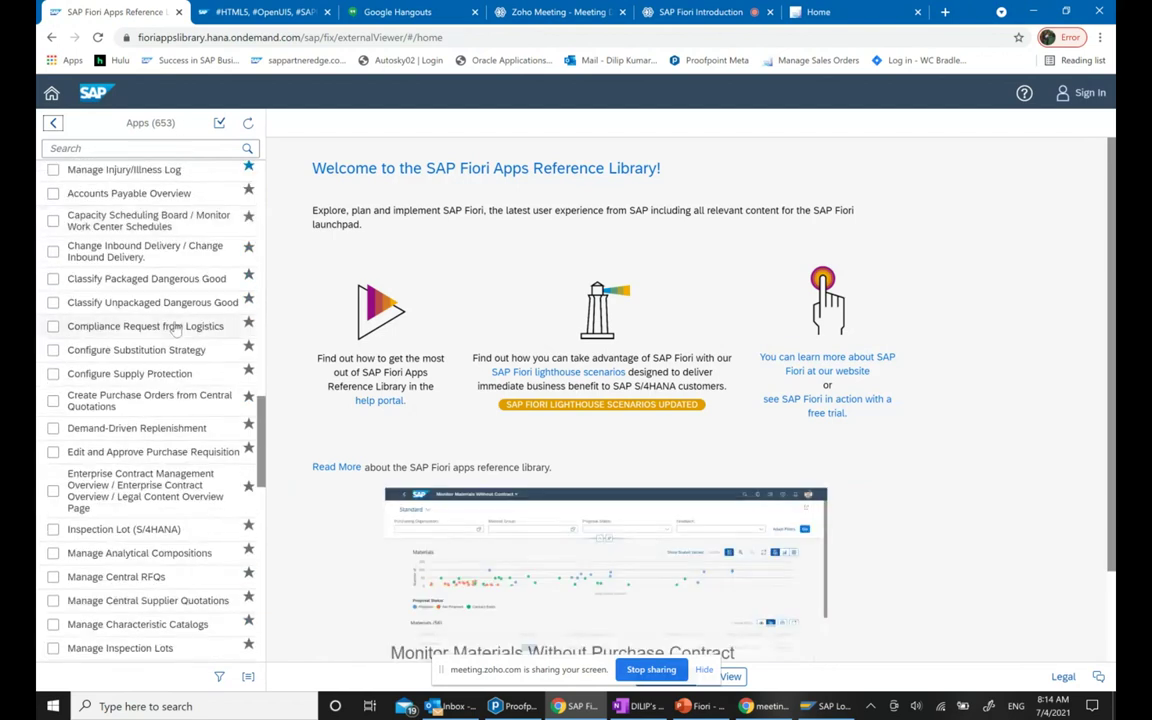
Leave the Supply Chain app list and return to the library's top-level categories
{"action": "left_click", "coordinate": [53, 123]}
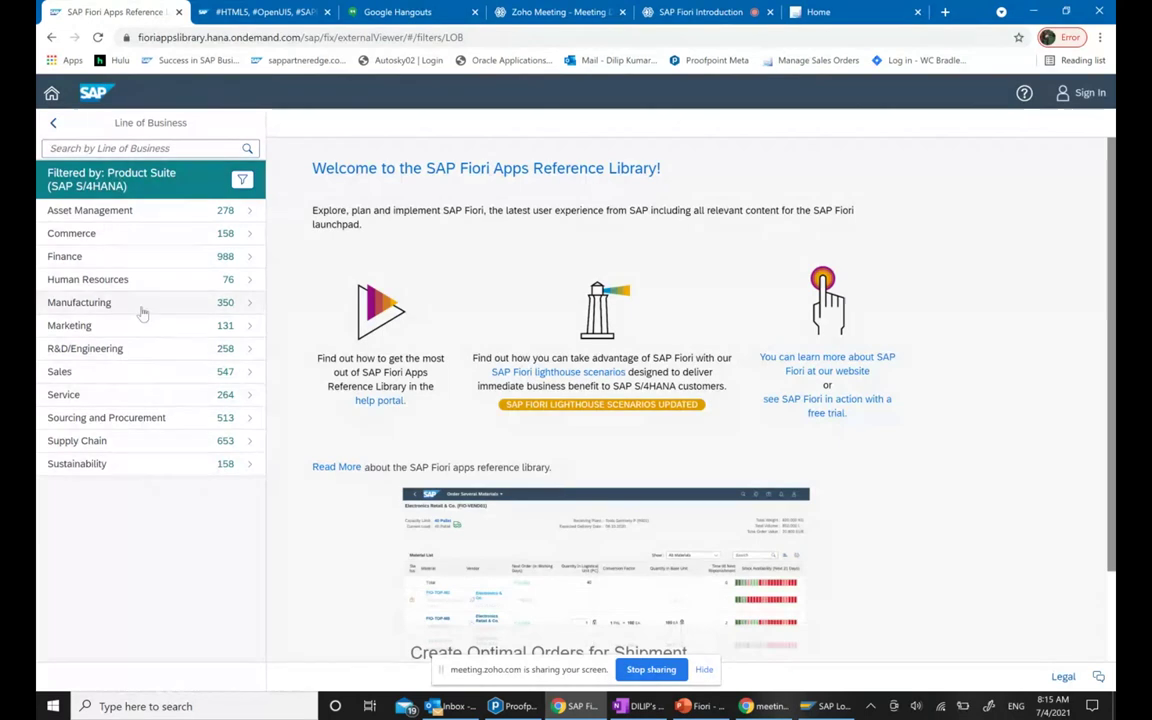
{"action": "left_click", "coordinate": [53, 122]}
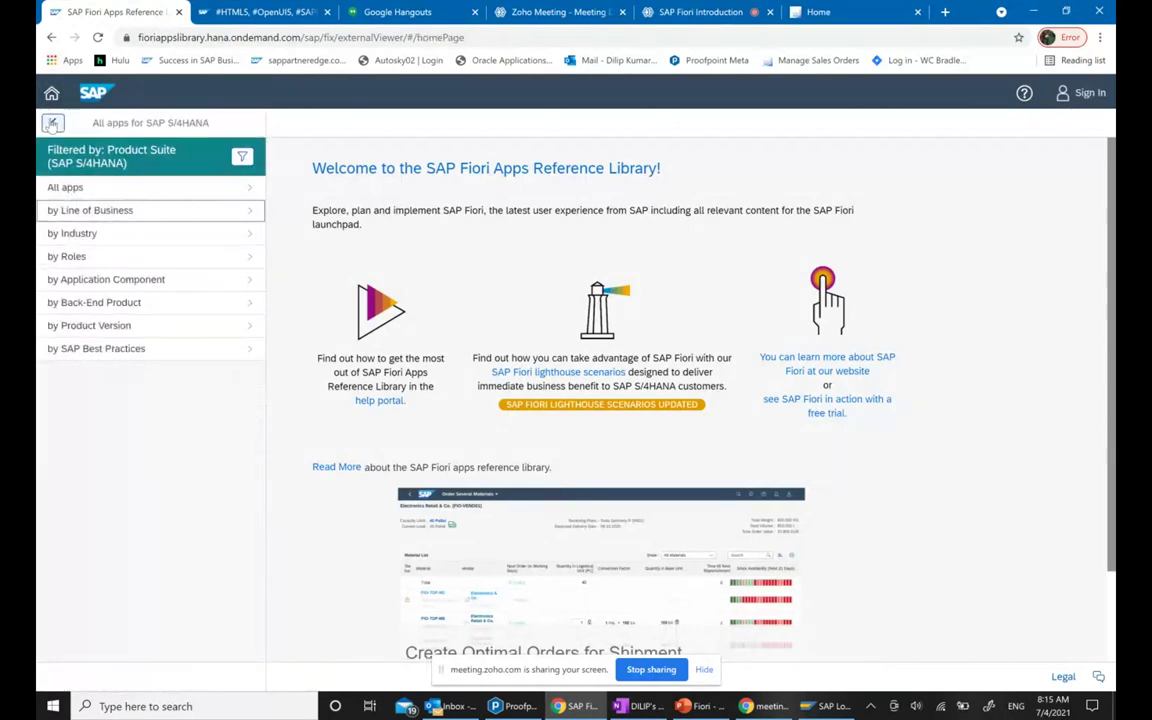
{"action": "left_click", "coordinate": [51, 123]}
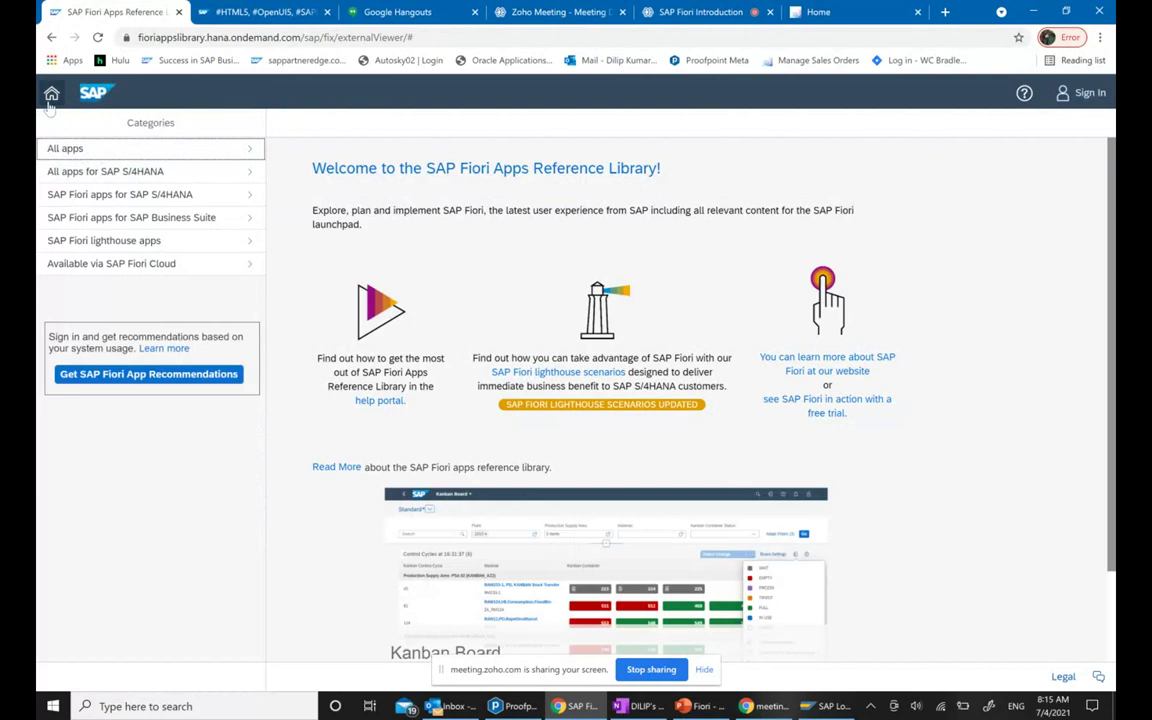
Go back through the browsing history to the Google results for "sap fiori library"
{"action": "left_click", "coordinate": [51, 38]}
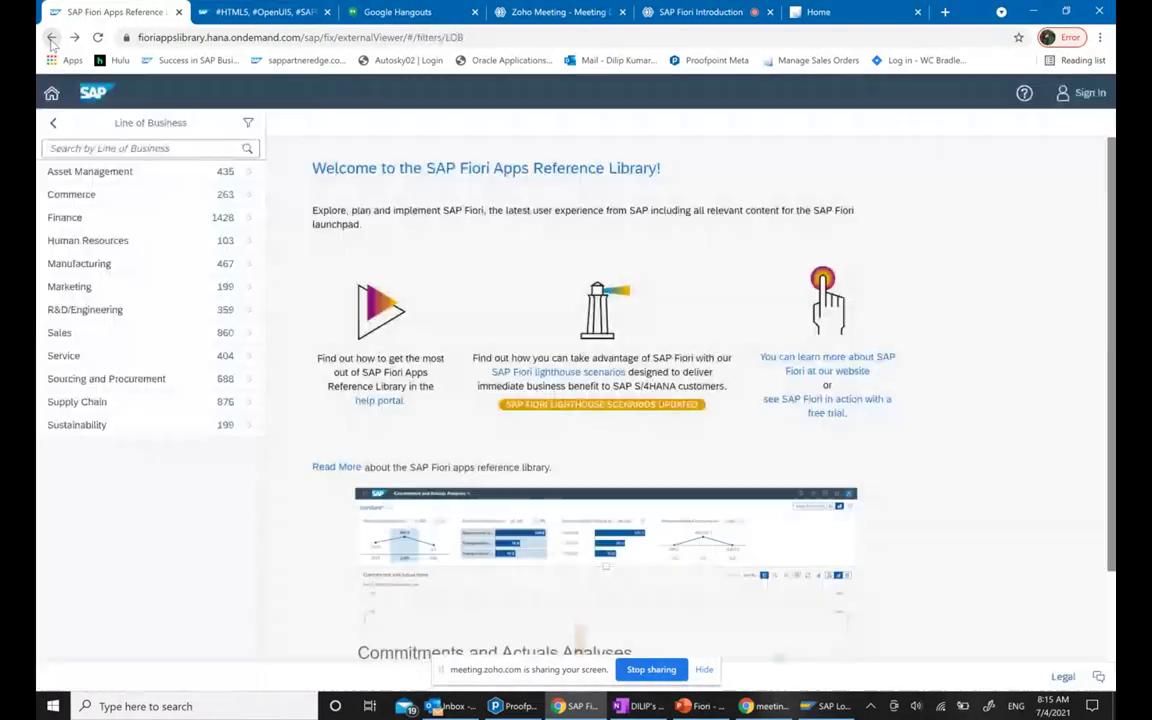
{"action": "left_click", "coordinate": [51, 39]}
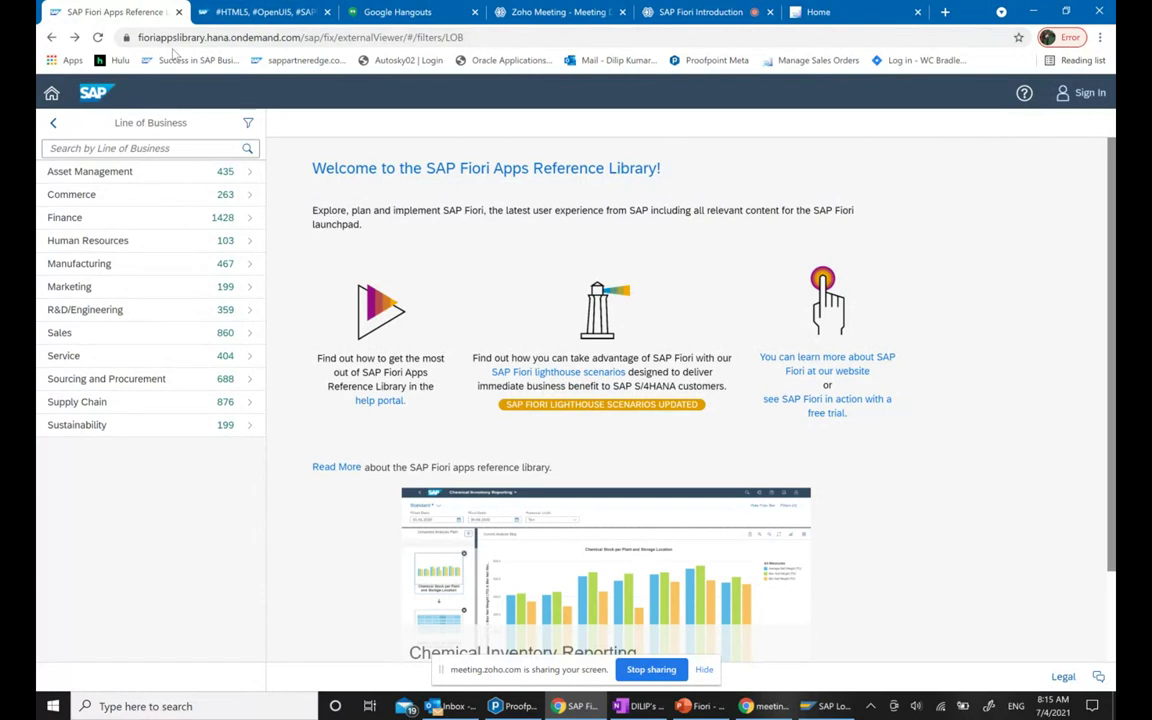
{"action": "left_click", "coordinate": [50, 38]}
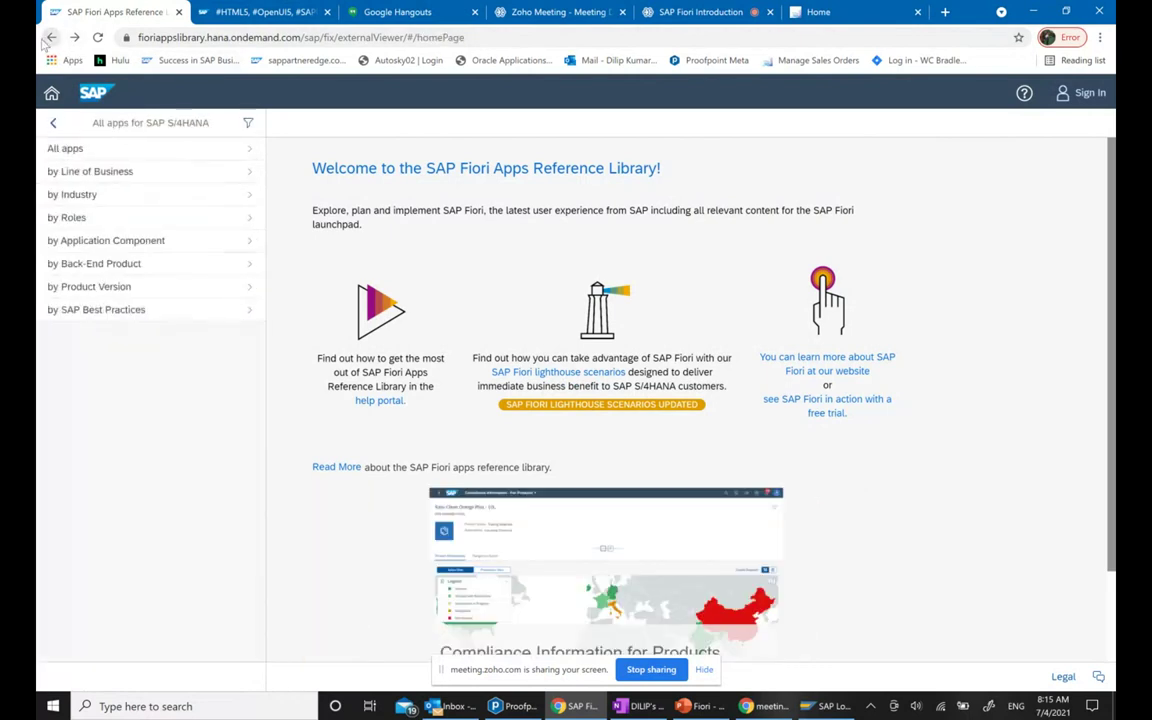
{"action": "left_click", "coordinate": [47, 40]}
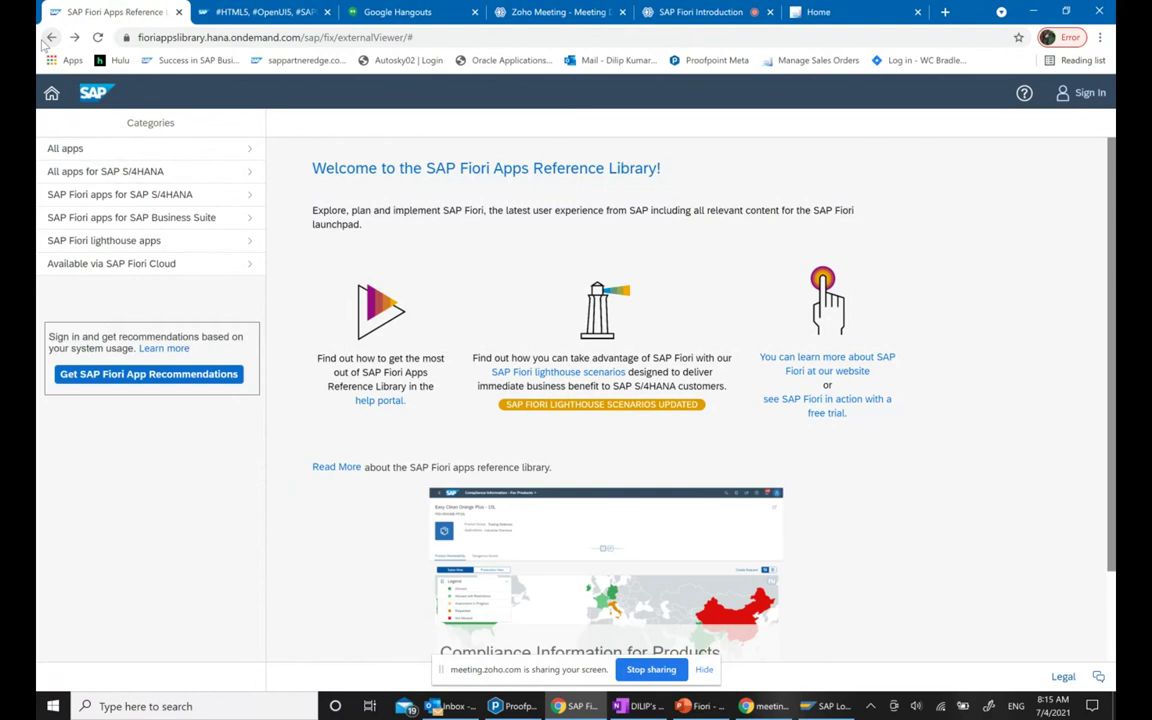
{"action": "left_click", "coordinate": [47, 39]}
{"action": "left_click", "coordinate": [47, 39]}
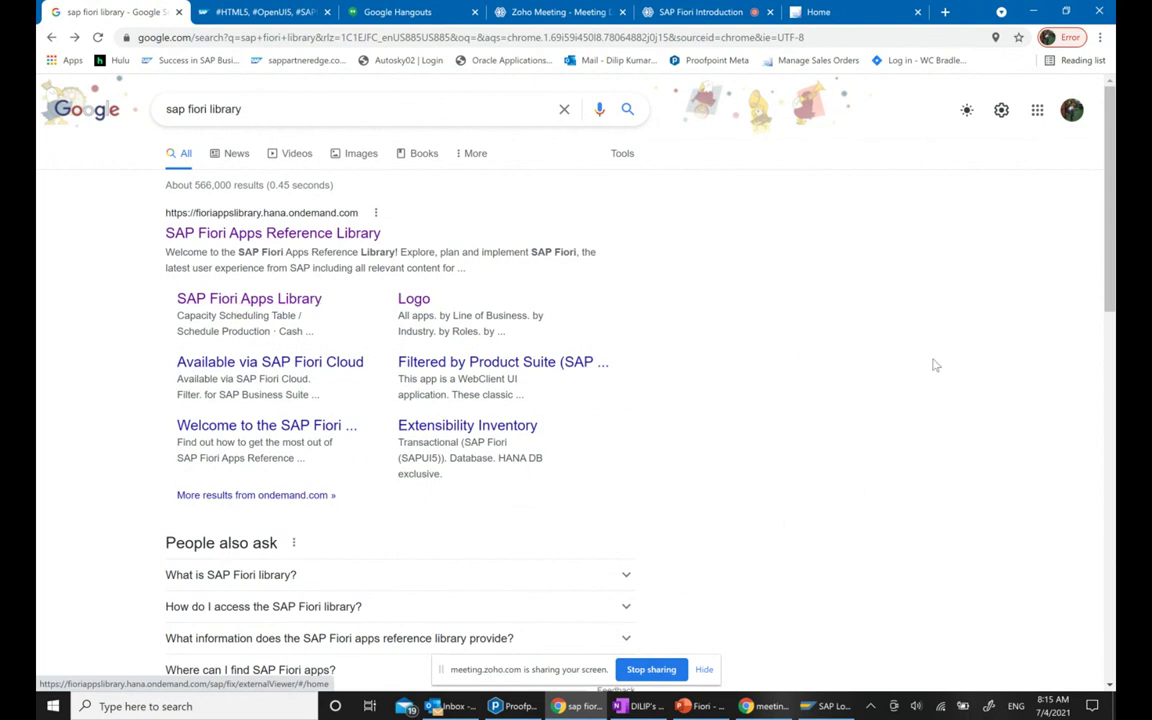
Switch to the Fiori presentation in PowerPoint, show the Demo slide full screen, and exit the slide show
{"action": "left_click", "coordinate": [708, 707]}
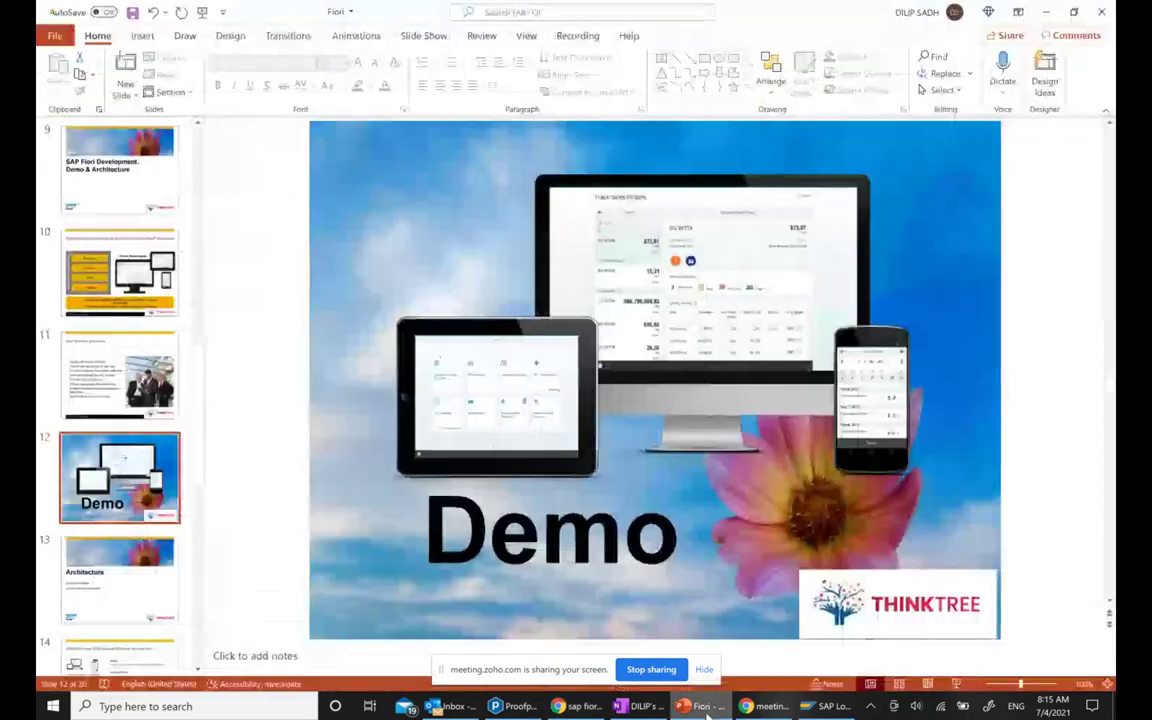
{"action": "left_click", "coordinate": [956, 685]}
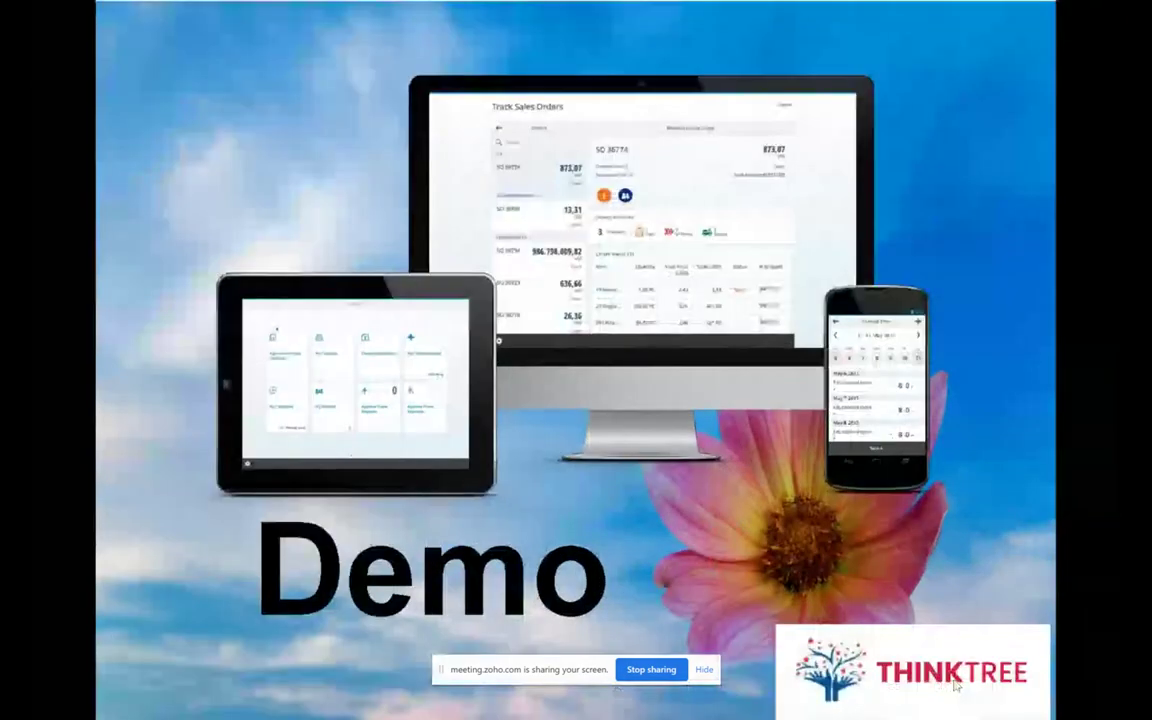
{"action": "key", "text": "Escape"}
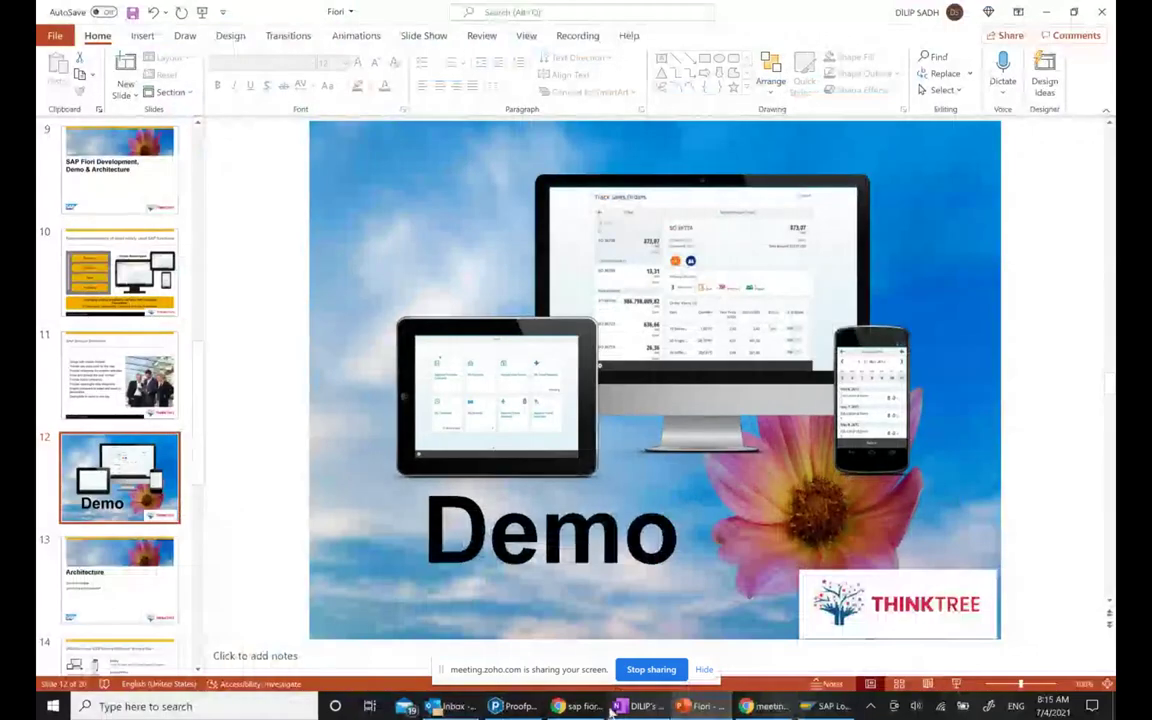
Switch back to the launchpad in the browser and open the Create Sales Orders (VA01) app from My Home
{"action": "left_click", "coordinate": [580, 706]}
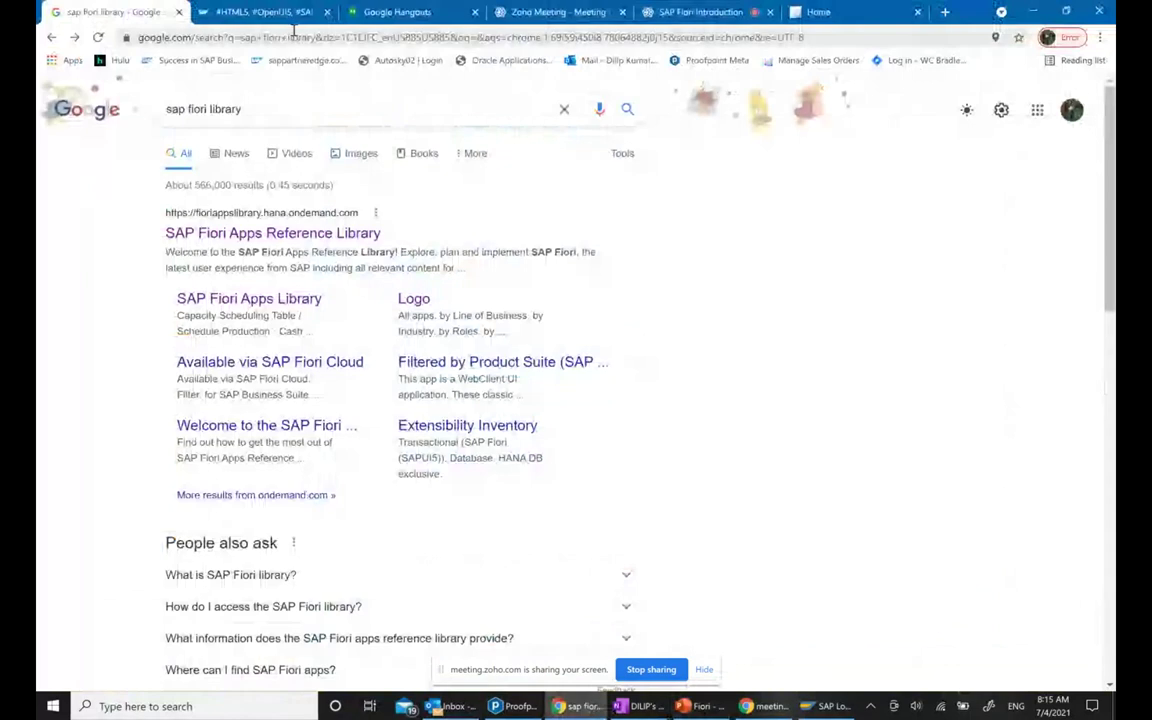
{"action": "left_click", "coordinate": [268, 12]}
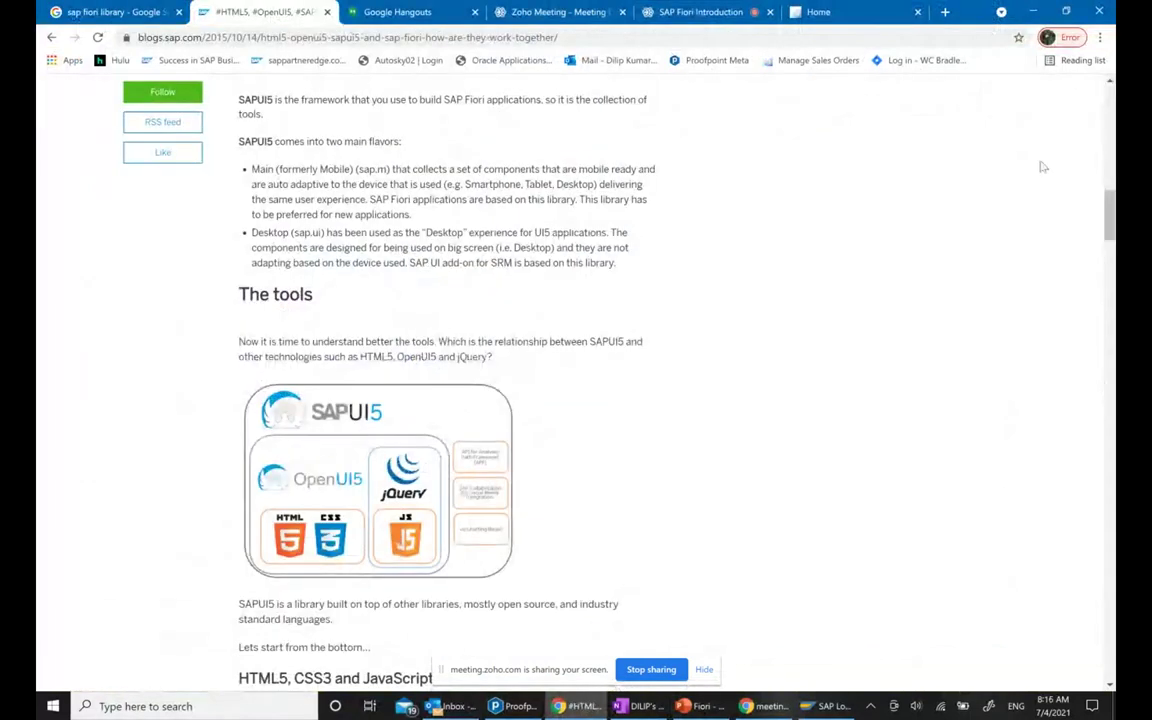
{"action": "left_click", "coordinate": [852, 12]}
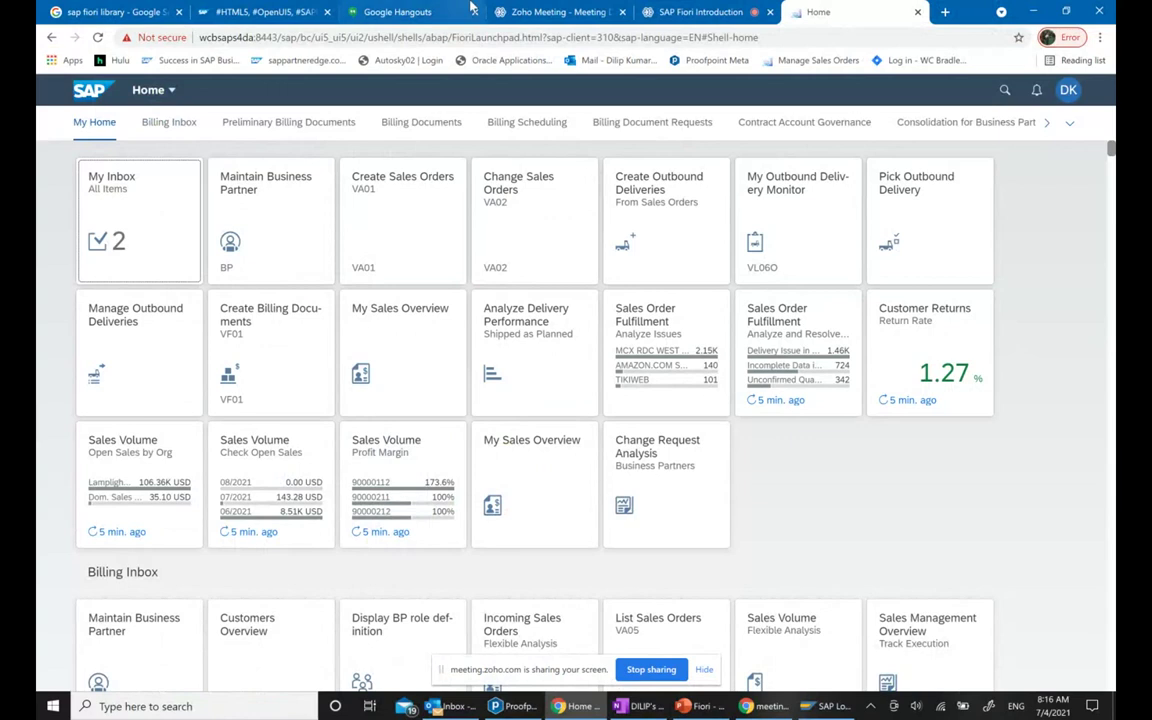
{"action": "left_click", "coordinate": [410, 222]}
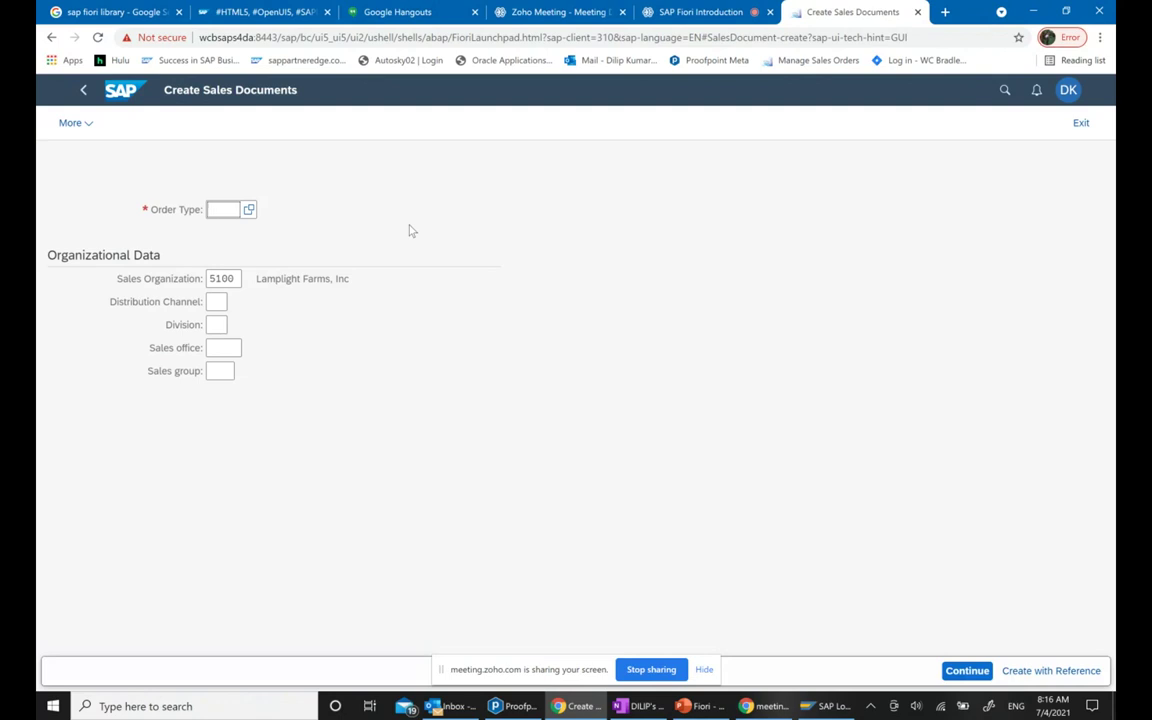
Choose order type ZLMB (LL Manual B2B order) and continue to the order overview
{"action": "left_click", "coordinate": [250, 214]}
{"action": "left_click", "coordinate": [251, 217]}
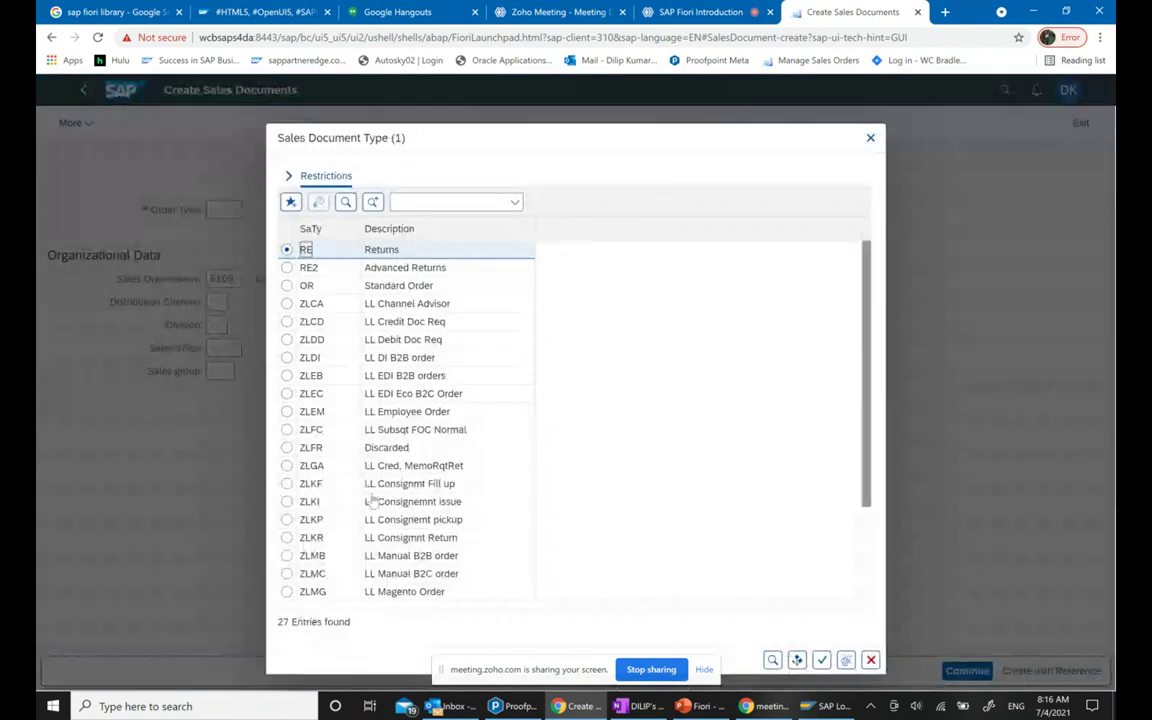
{"action": "scroll", "coordinate": [372, 500], "scroll_direction": "down", "scroll_amount": 1}
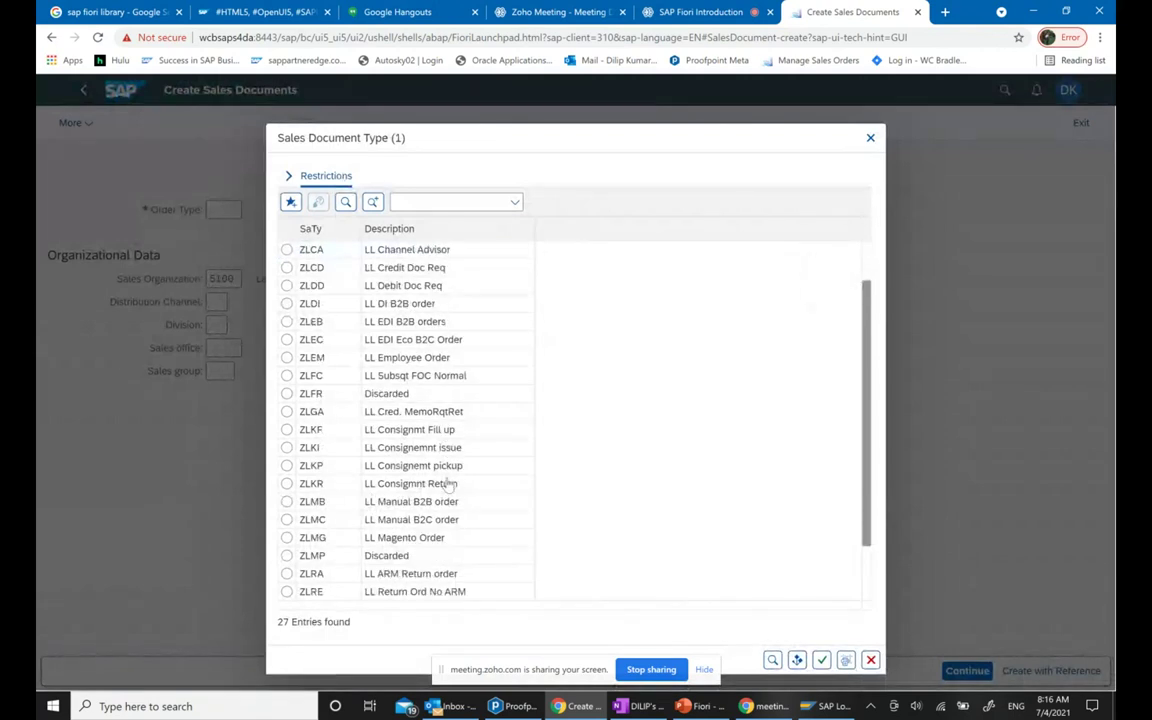
{"action": "left_click", "coordinate": [287, 502]}
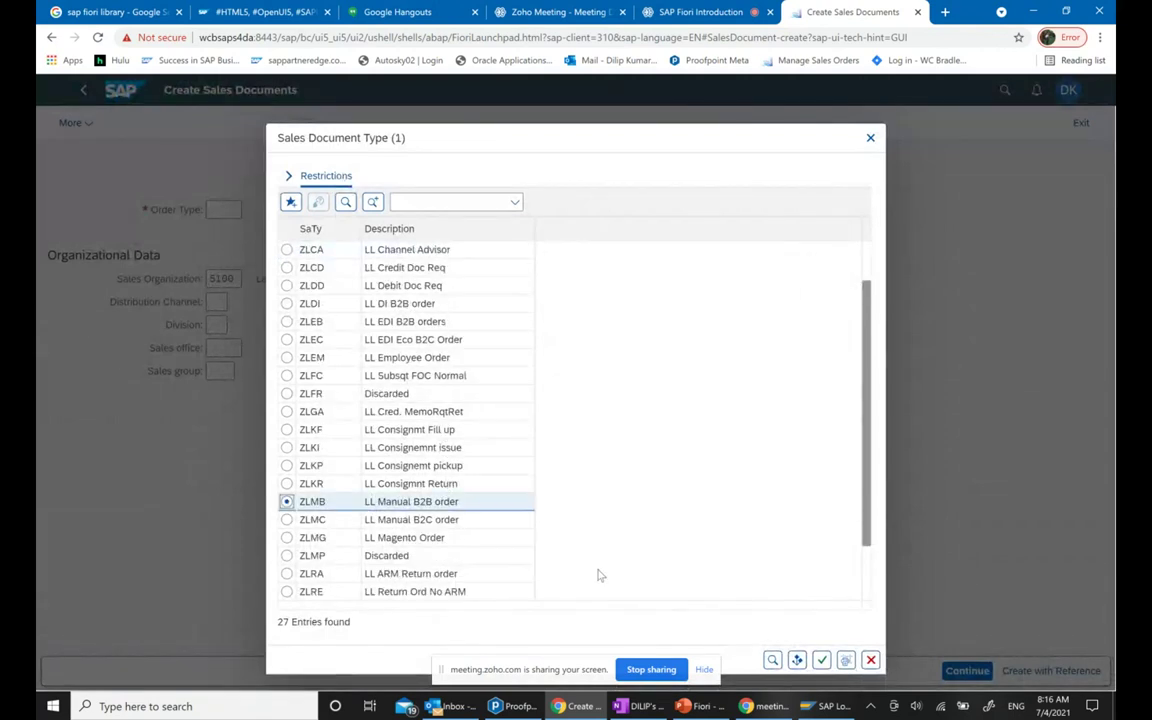
{"action": "left_click", "coordinate": [823, 662]}
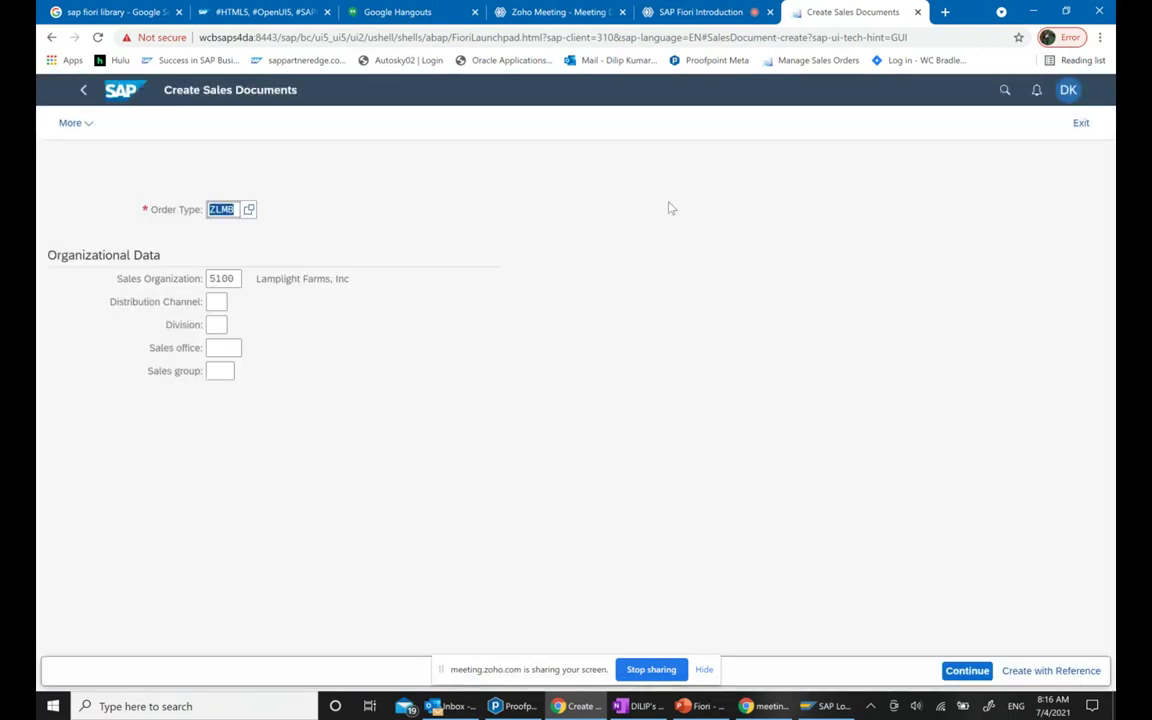
{"action": "key", "text": "Return"}
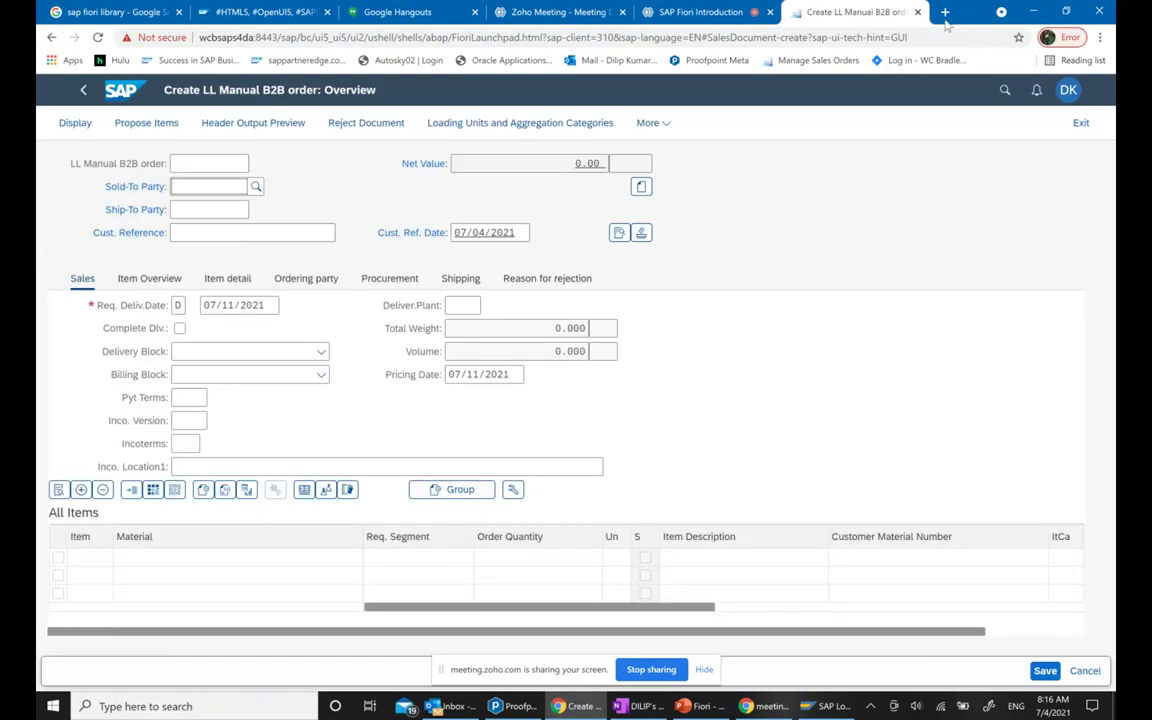
Open the Data text file from the desktop, copy the customer number, and enter it as the order's Sold-To Party in the browser
{"action": "left_click", "coordinate": [1034, 8]}
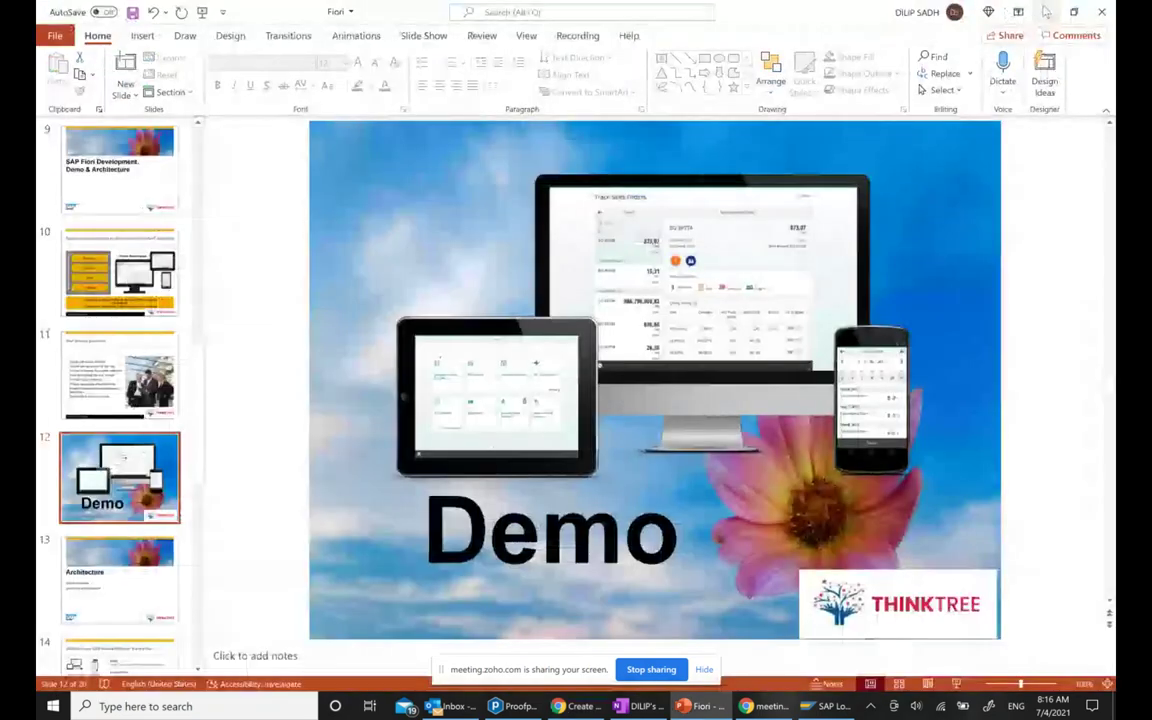
{"action": "left_click", "coordinate": [1047, 10]}
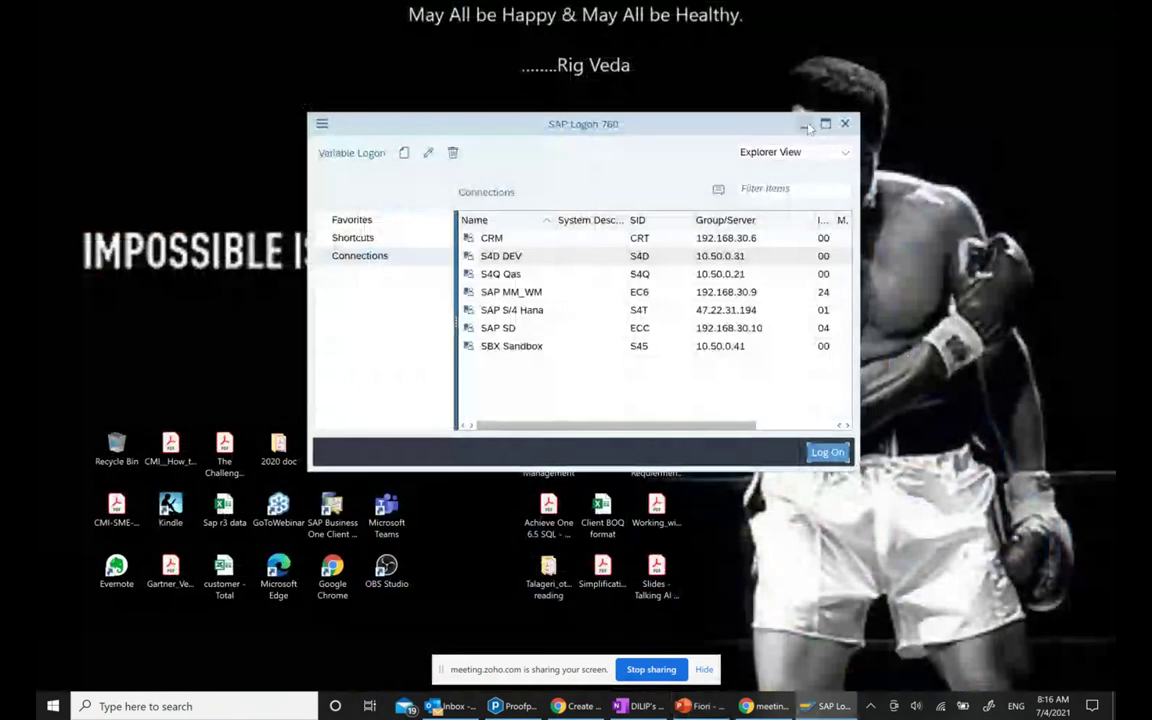
{"action": "left_click", "coordinate": [738, 112]}
{"action": "double_click", "coordinate": [332, 386]}
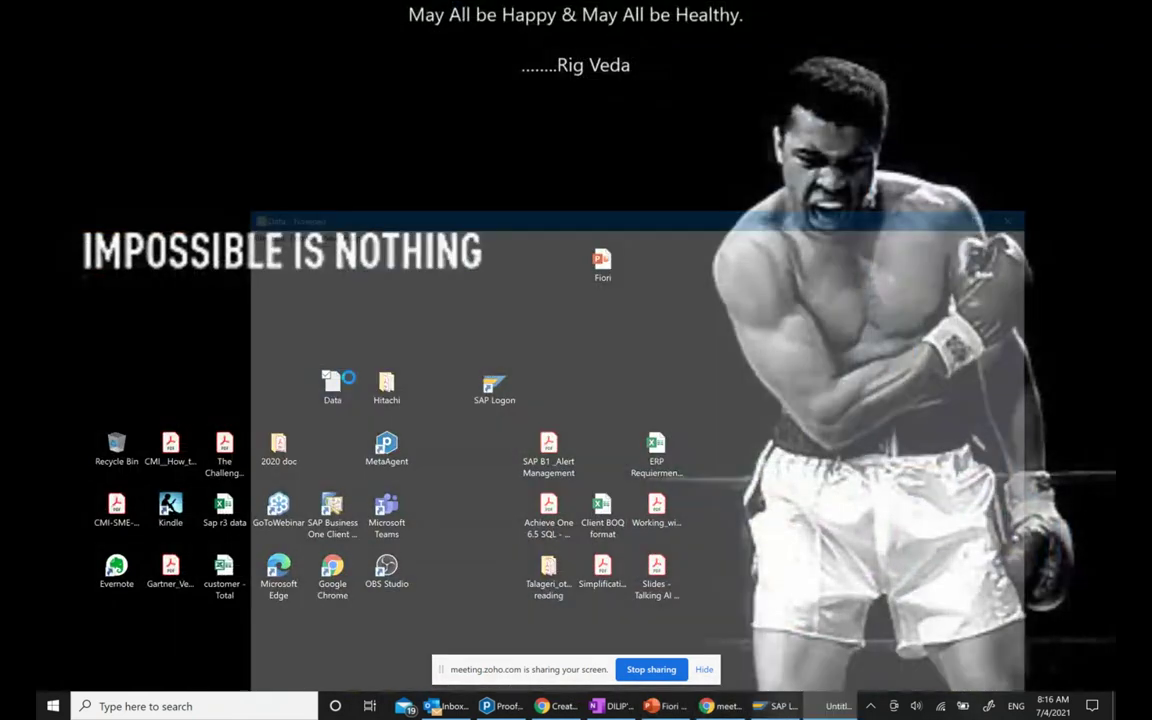
{"action": "left_click_drag", "start_coordinate": [309, 281], "coordinate": [346, 279]}
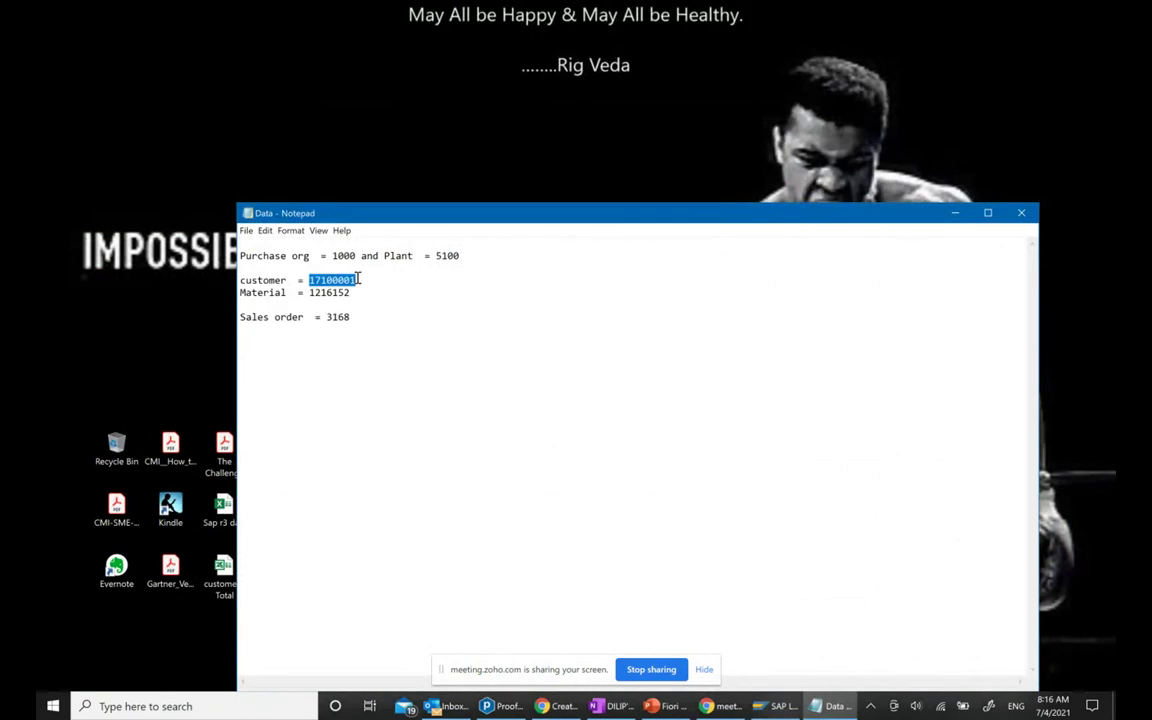
{"action": "left_click", "coordinate": [563, 707]}
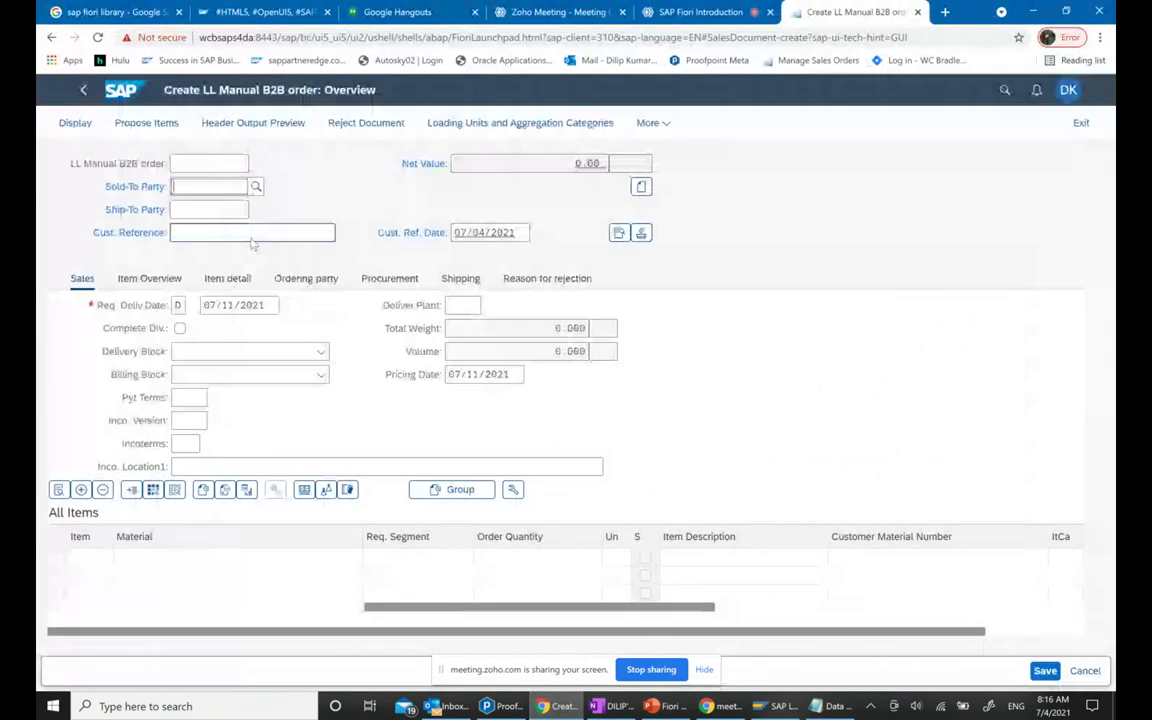
{"action": "type", "text": "17100001"}
{"action": "key", "text": "Return"}
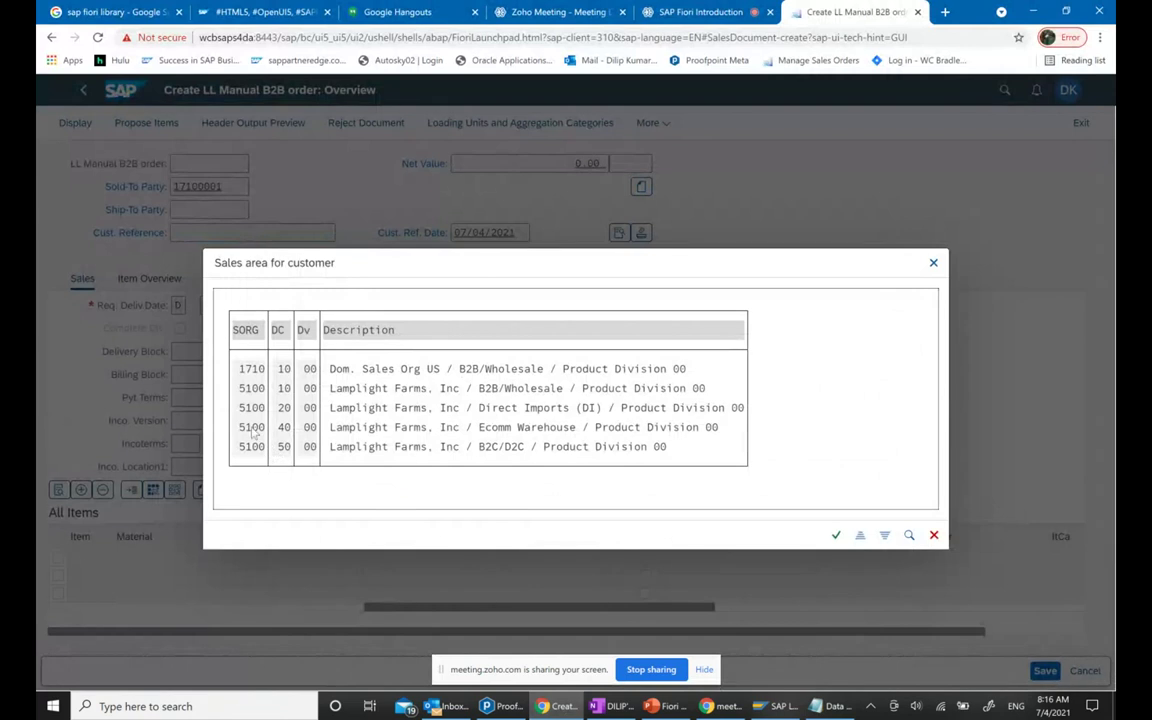
Select sales area 5100/10/00 and the bill-to party MCX RDC WEST COAST, and complete the header with customer reference 11
{"action": "left_click", "coordinate": [252, 394]}
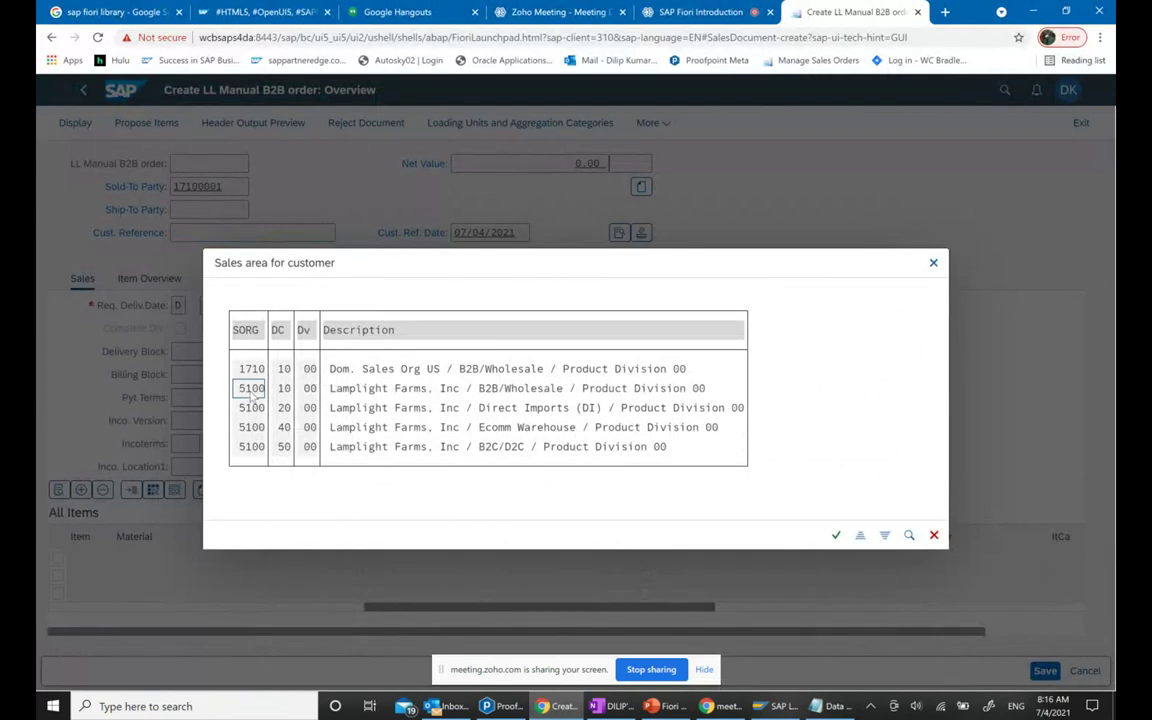
{"action": "double_click", "coordinate": [252, 394]}
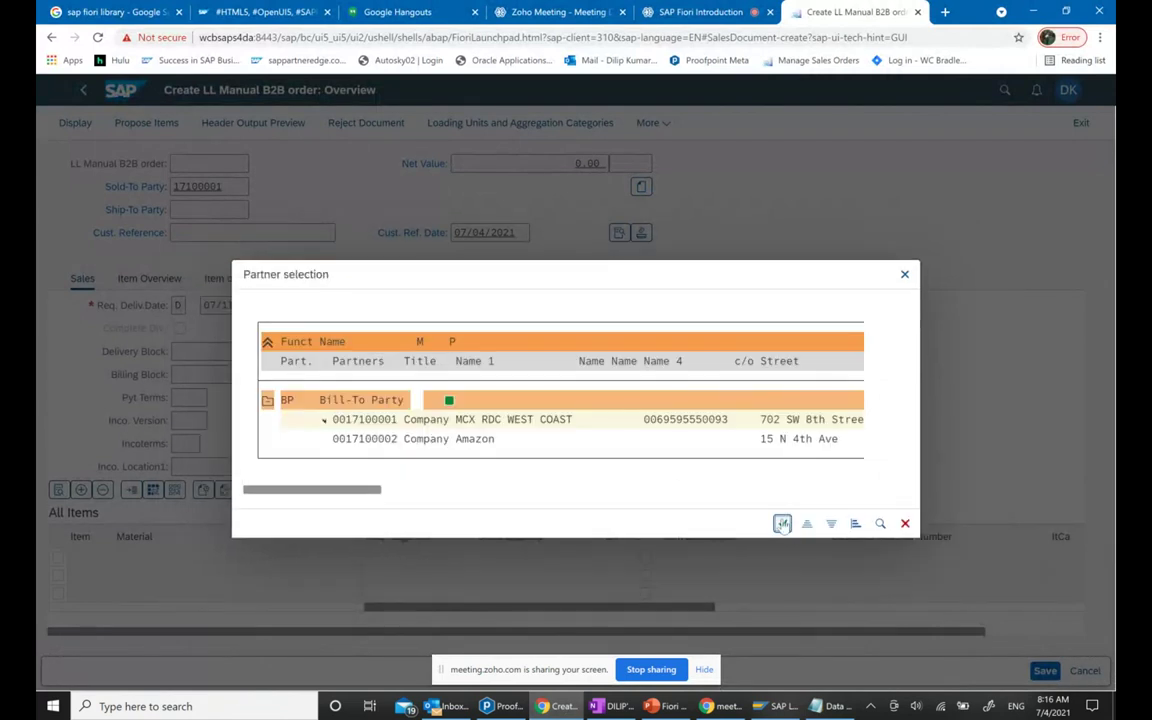
{"action": "left_click", "coordinate": [782, 524]}
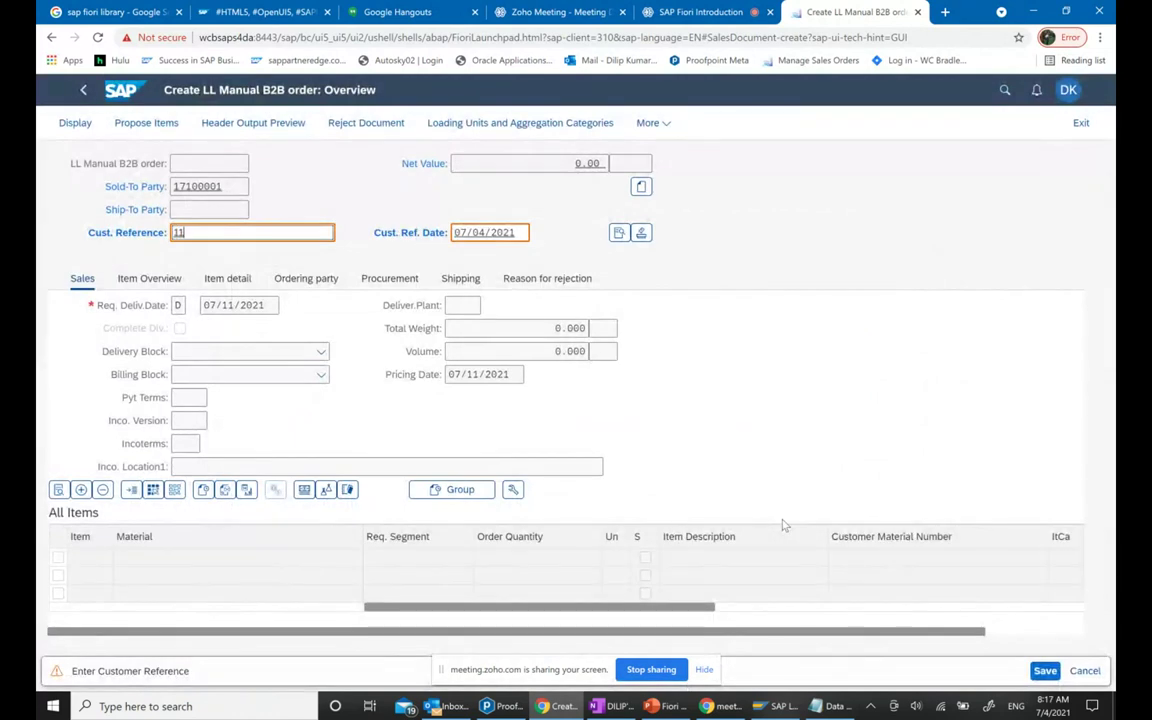
{"action": "key", "text": "Return"}
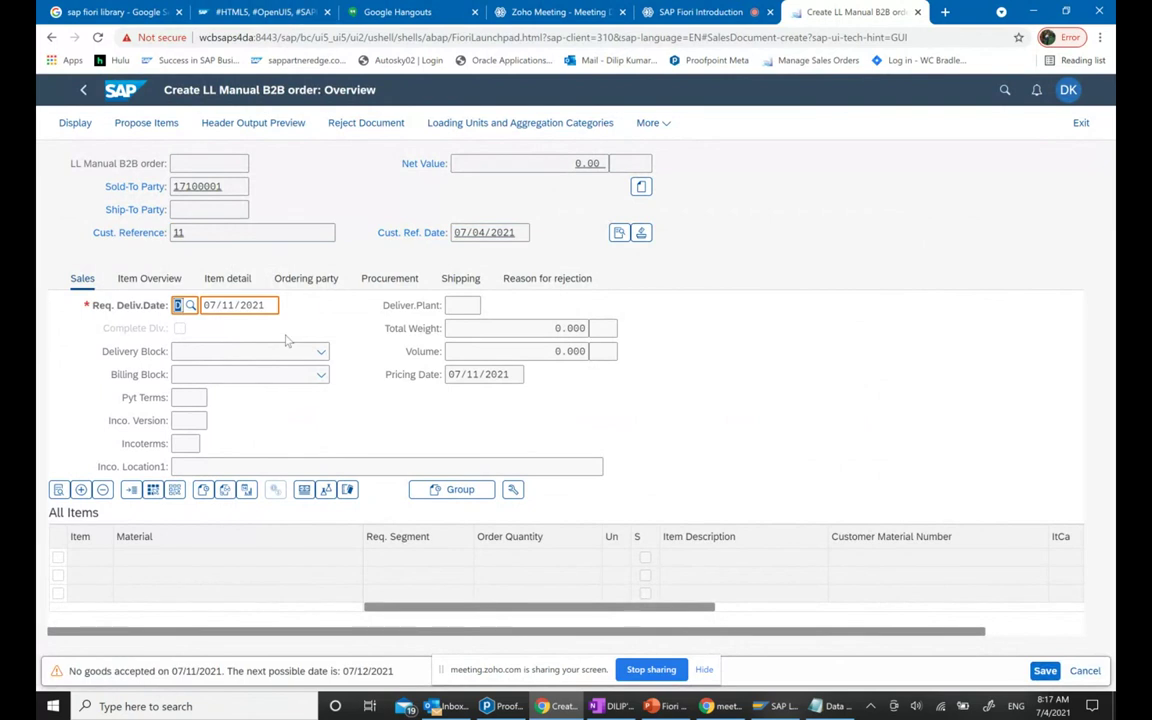
{"action": "key", "text": "Return"}
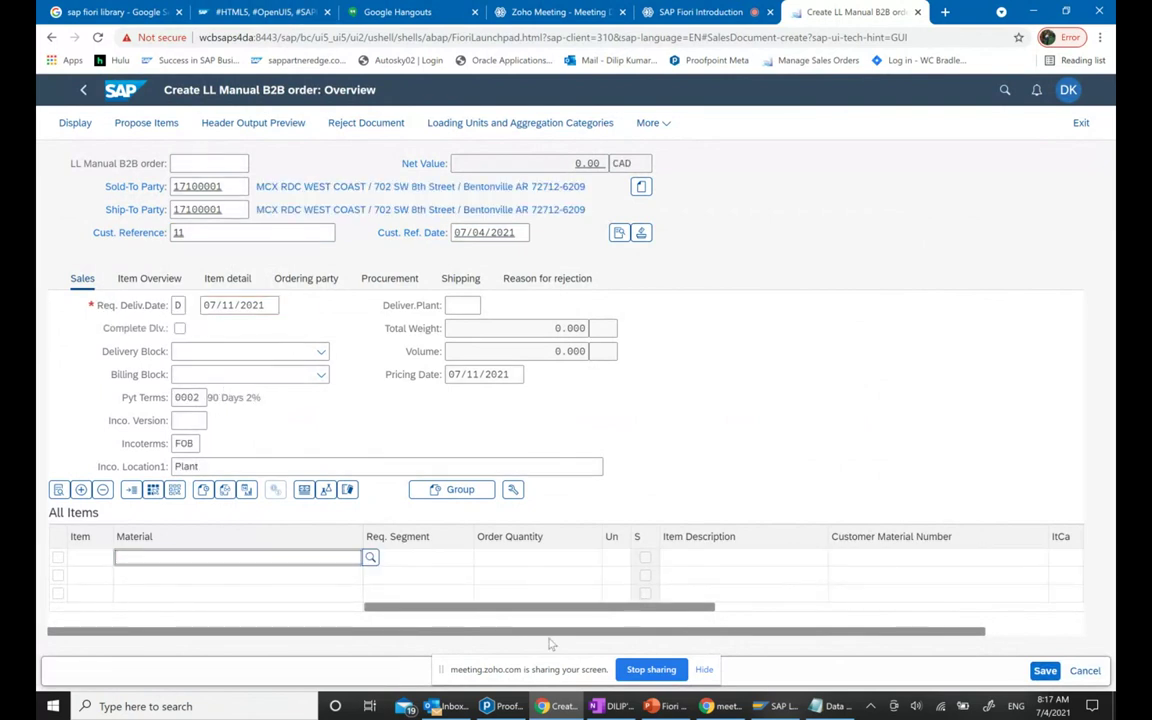
Copy the material number from the Data note in Notepad and enter 1216152 as the first item's material in the order
{"action": "left_click", "coordinate": [828, 708]}
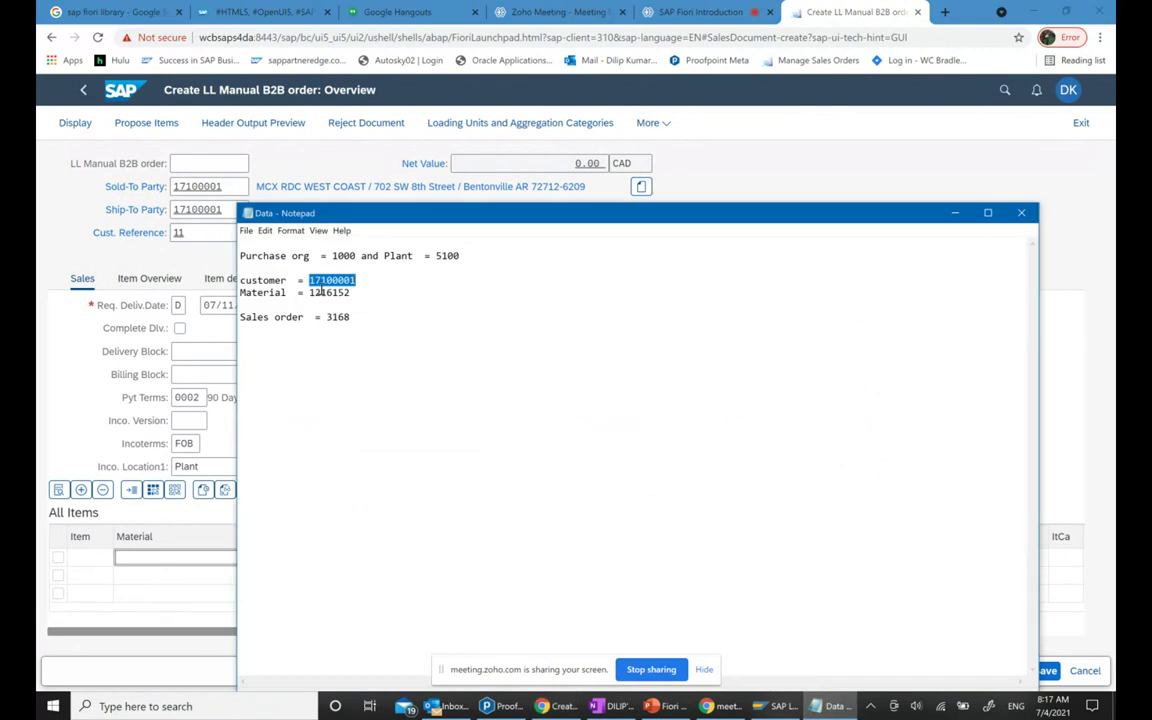
{"action": "left_click_drag", "start_coordinate": [307, 292], "coordinate": [341, 290]}
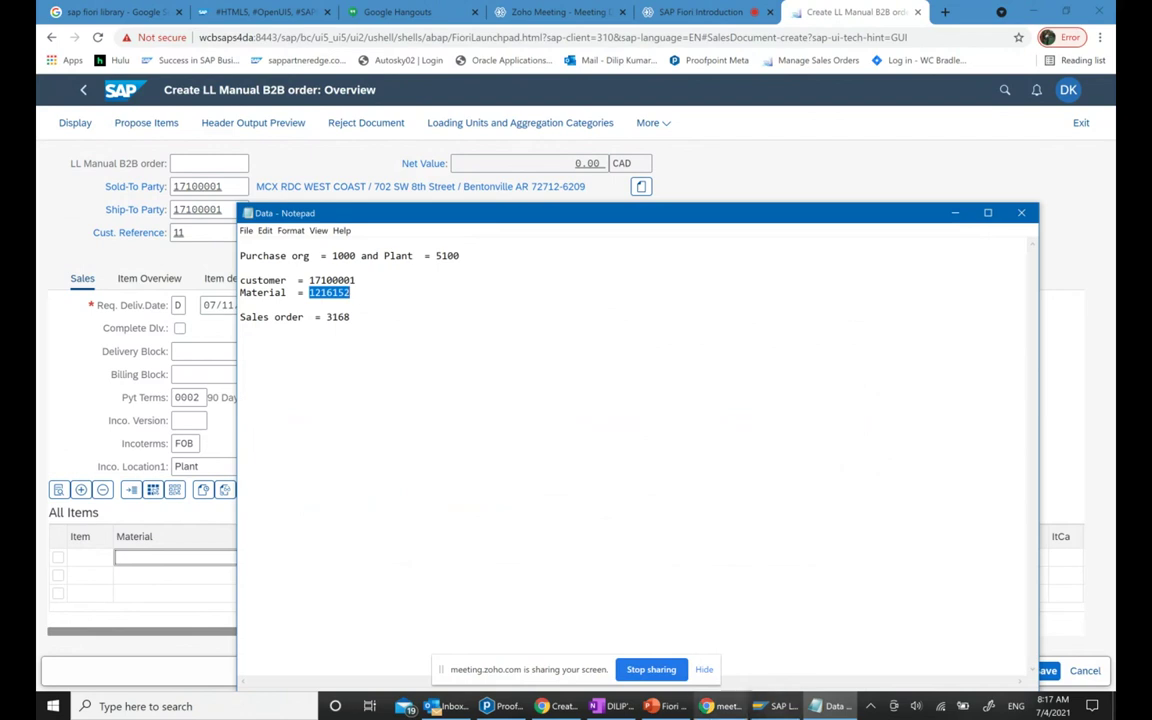
{"action": "left_click", "coordinate": [720, 706]}
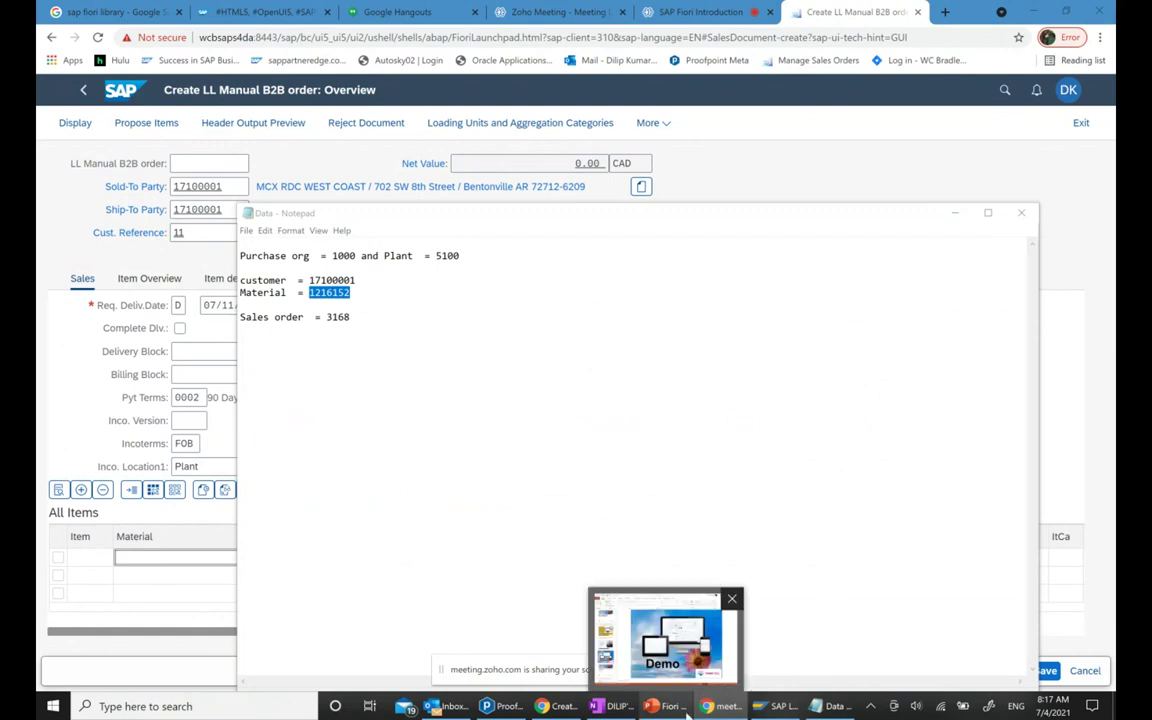
{"action": "left_click", "coordinate": [960, 216]}
{"action": "type", "text": "1216152"}
Set the first item's order quantity to 10, continue past the open outline agreements, and save the order
{"action": "left_click", "coordinate": [465, 578]}
{"action": "left_click", "coordinate": [533, 558]}
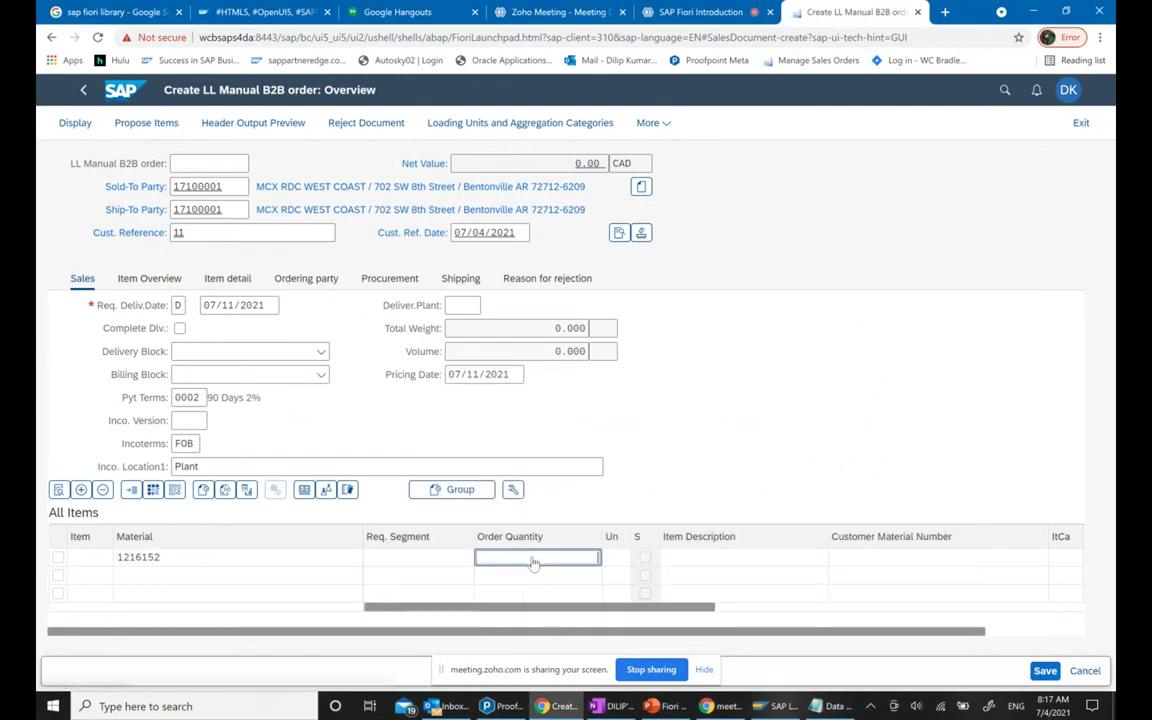
{"action": "type", "text": "10"}
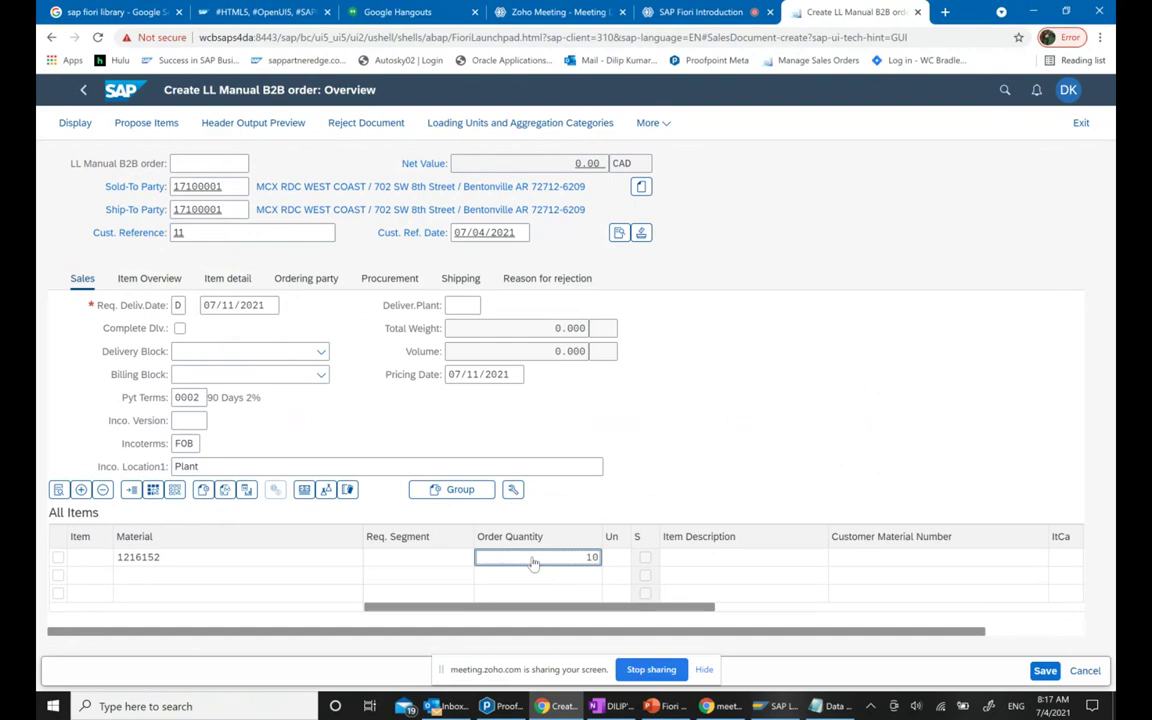
{"action": "key", "text": "Return"}
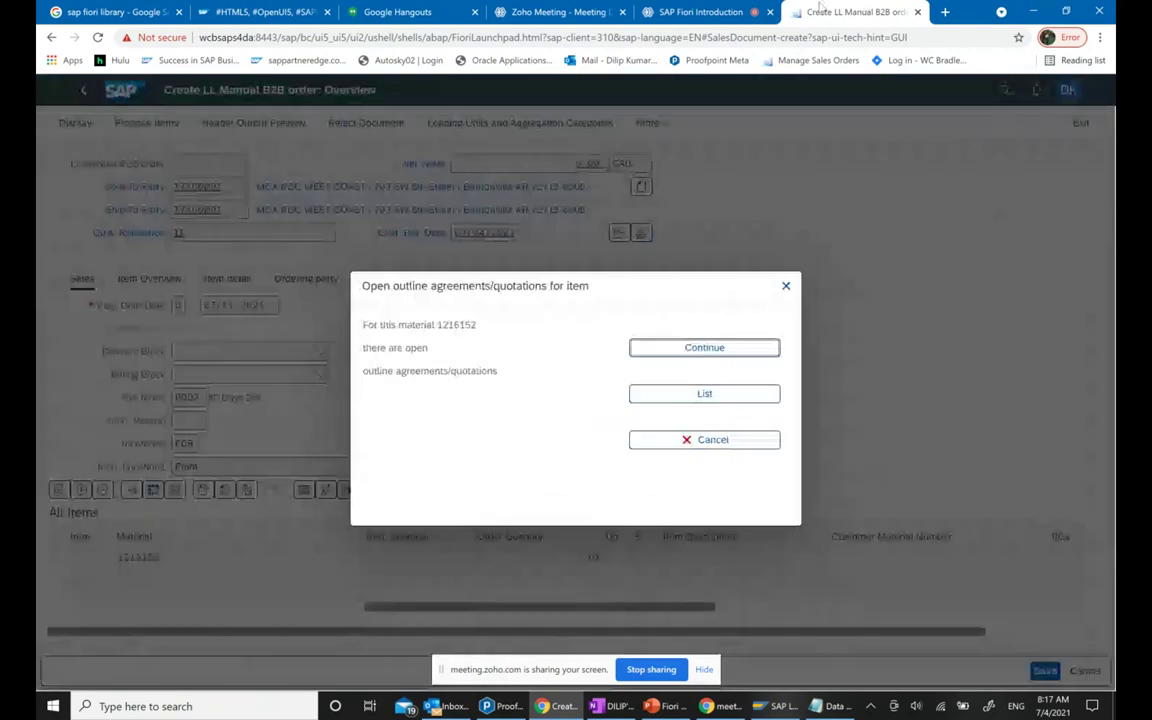
{"action": "left_click", "coordinate": [678, 352]}
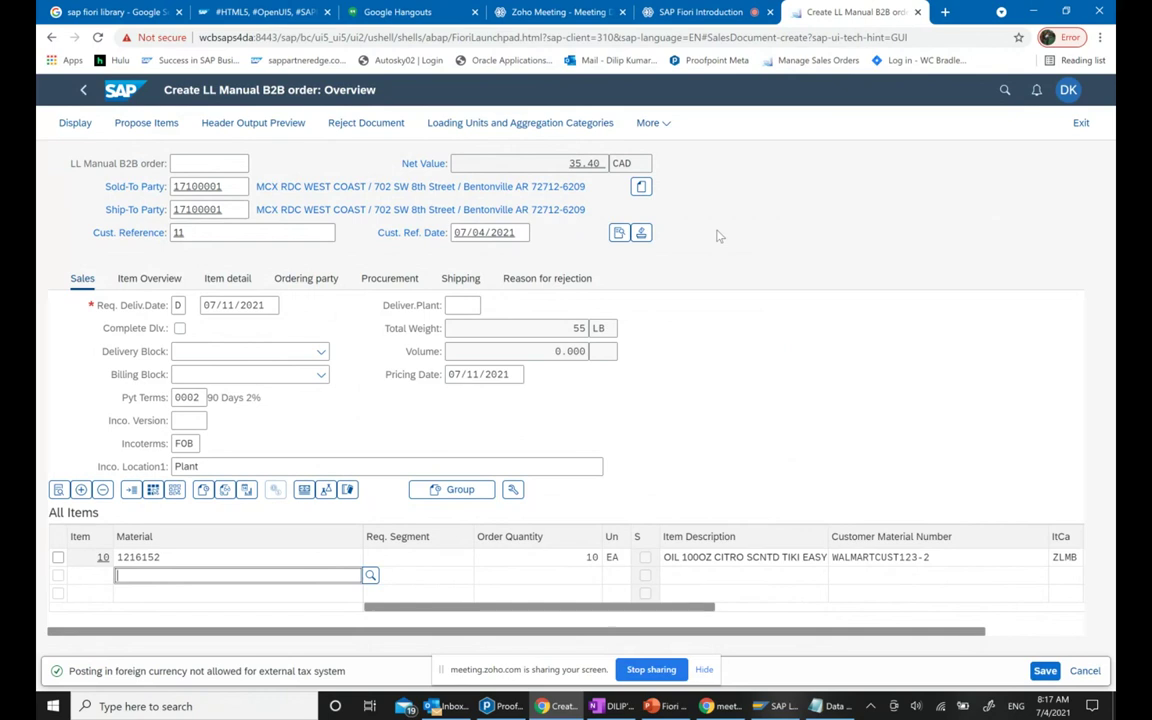
{"action": "left_click", "coordinate": [1045, 671]}
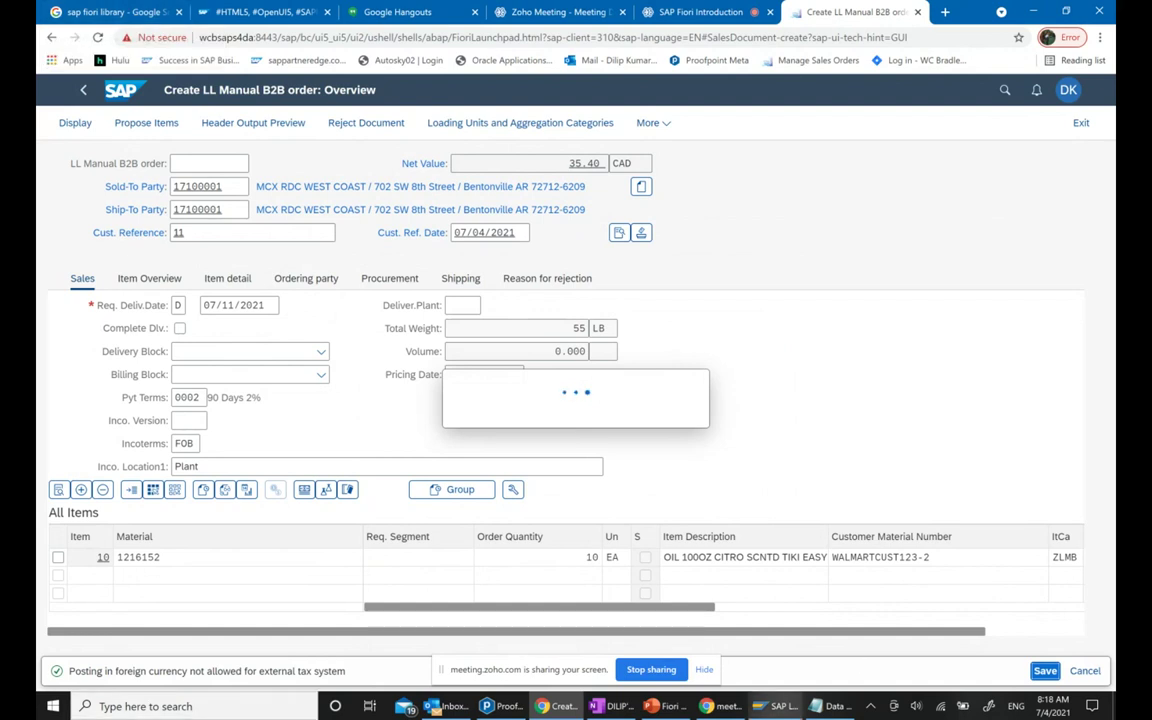
Switch to the Fiori presentation in PowerPoint and view the Architecture, SAP Mobile Platform and Implementation slides (13 to 15)
{"action": "left_click", "coordinate": [652, 706]}
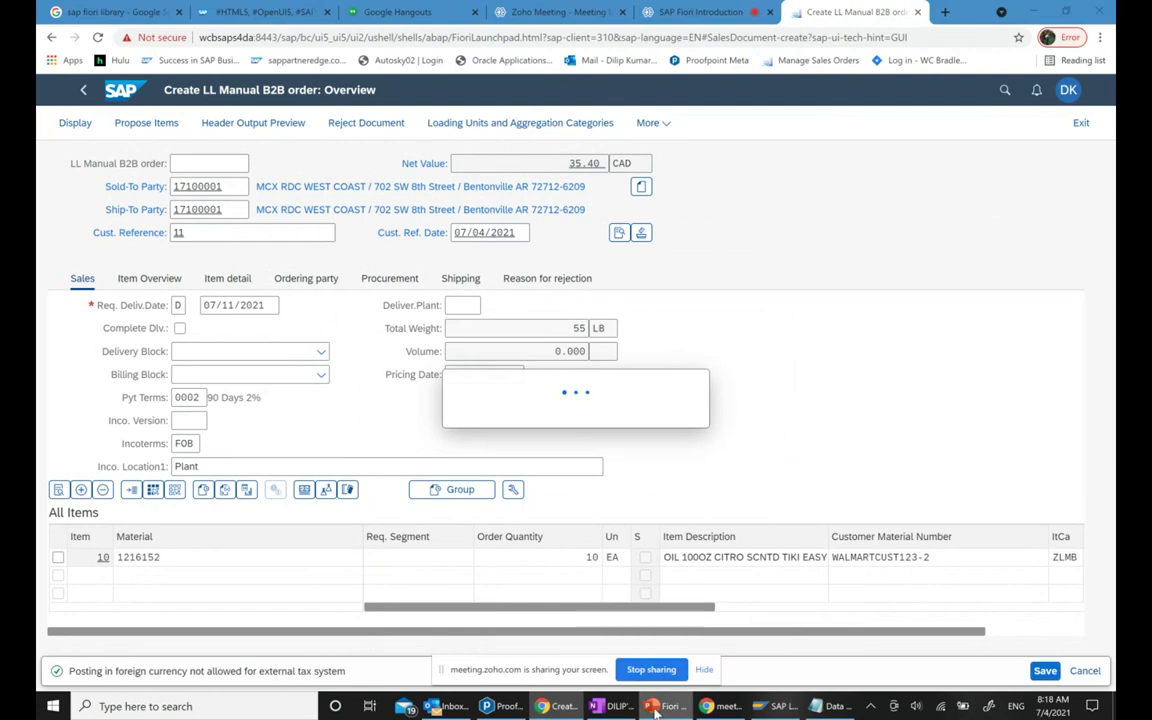
{"action": "scroll", "coordinate": [135, 495], "scroll_direction": "down", "scroll_amount": 2}
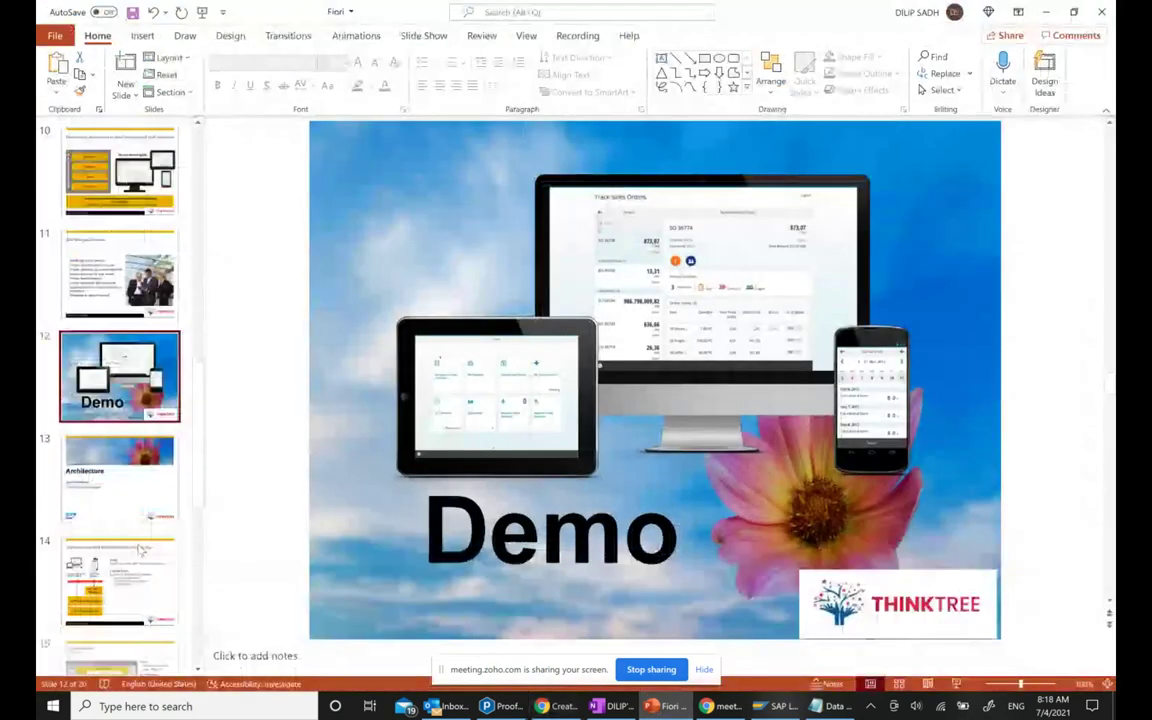
{"action": "left_click", "coordinate": [137, 493]}
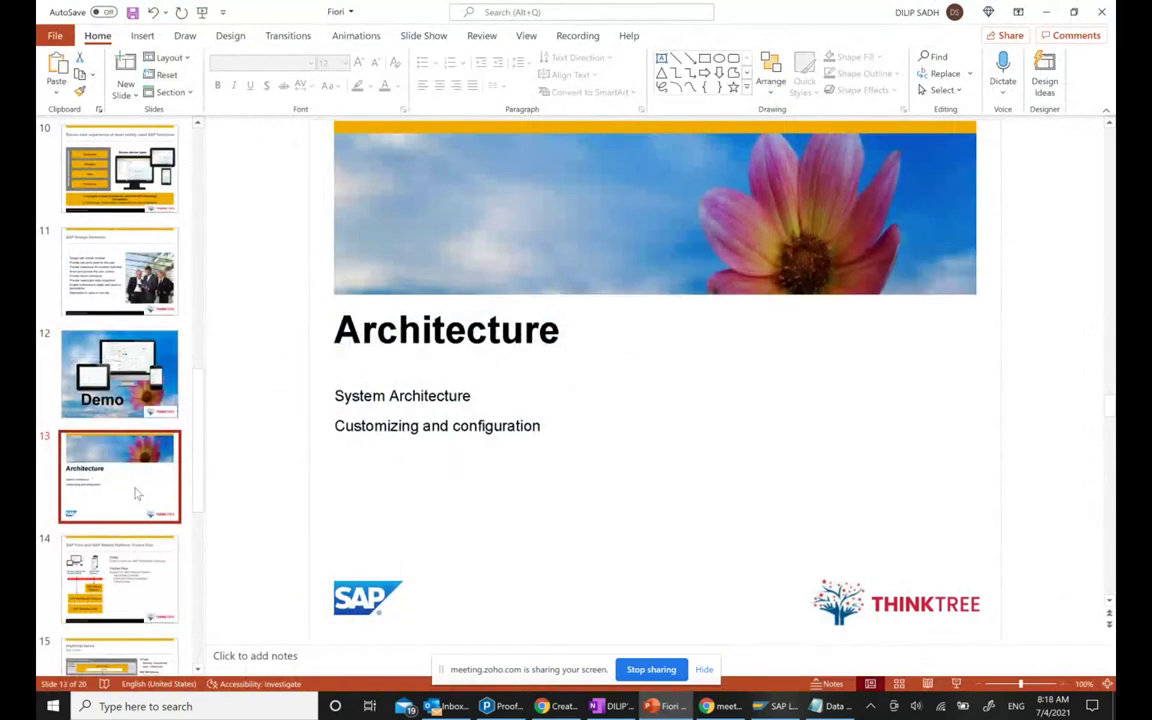
{"action": "scroll", "coordinate": [137, 493], "scroll_direction": "down", "scroll_amount": 2}
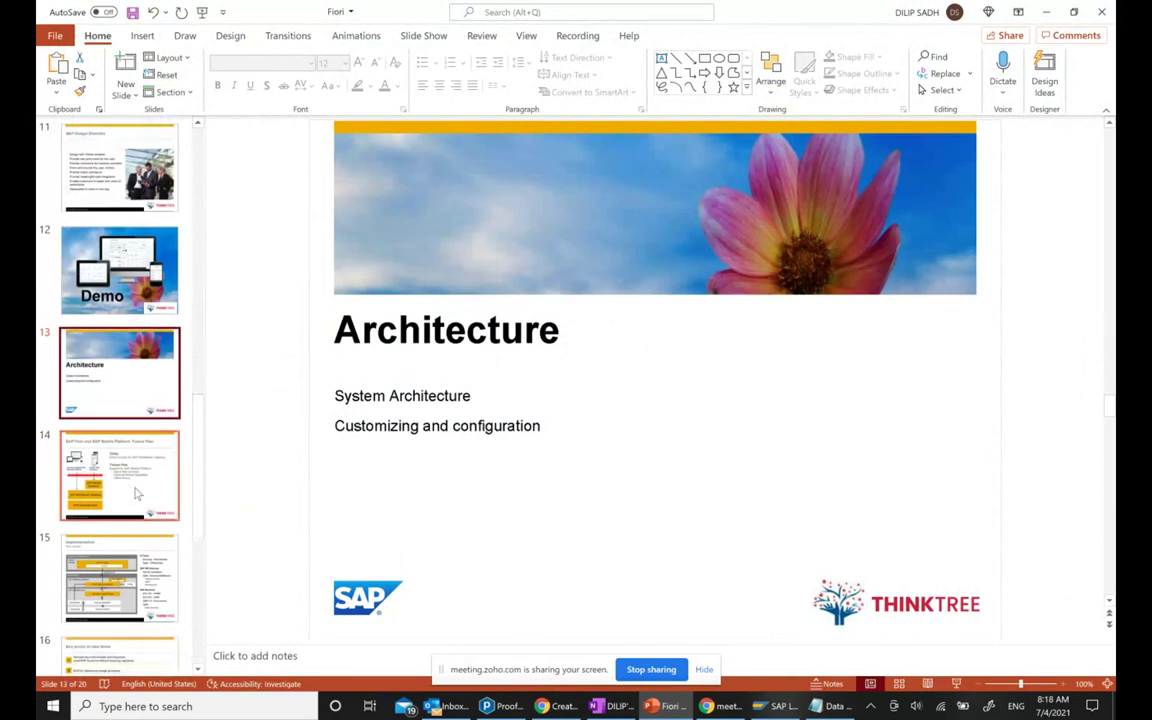
{"action": "left_click", "coordinate": [133, 467]}
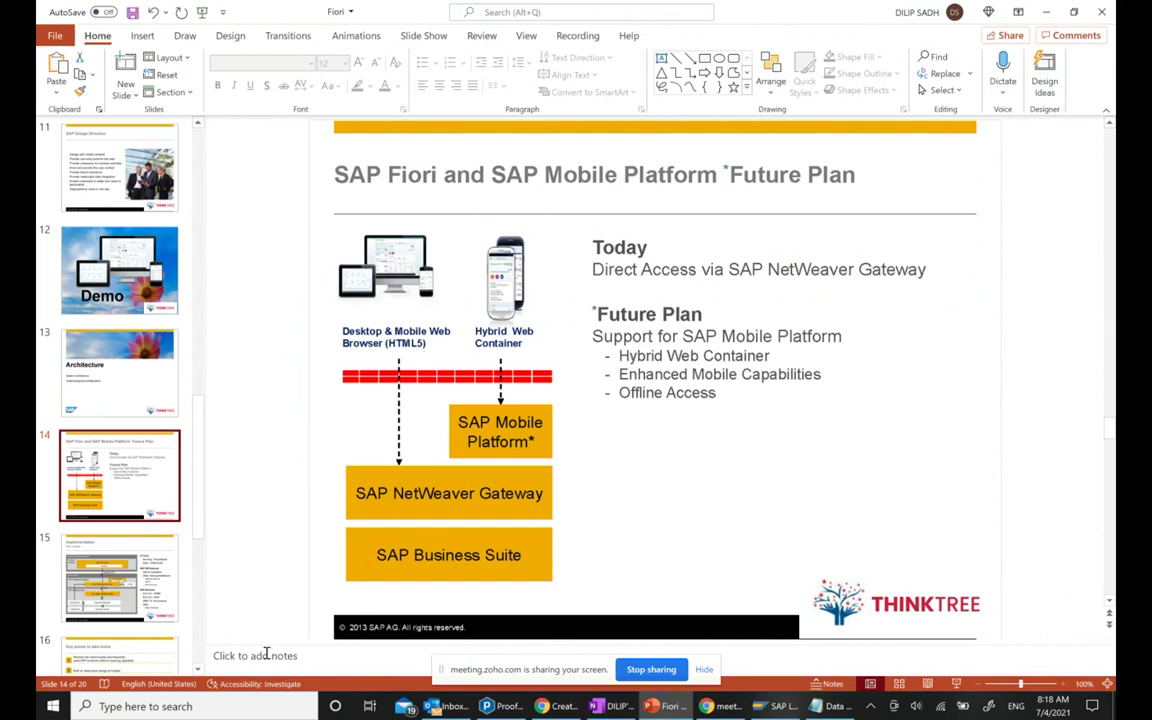
{"action": "left_click", "coordinate": [140, 575]}
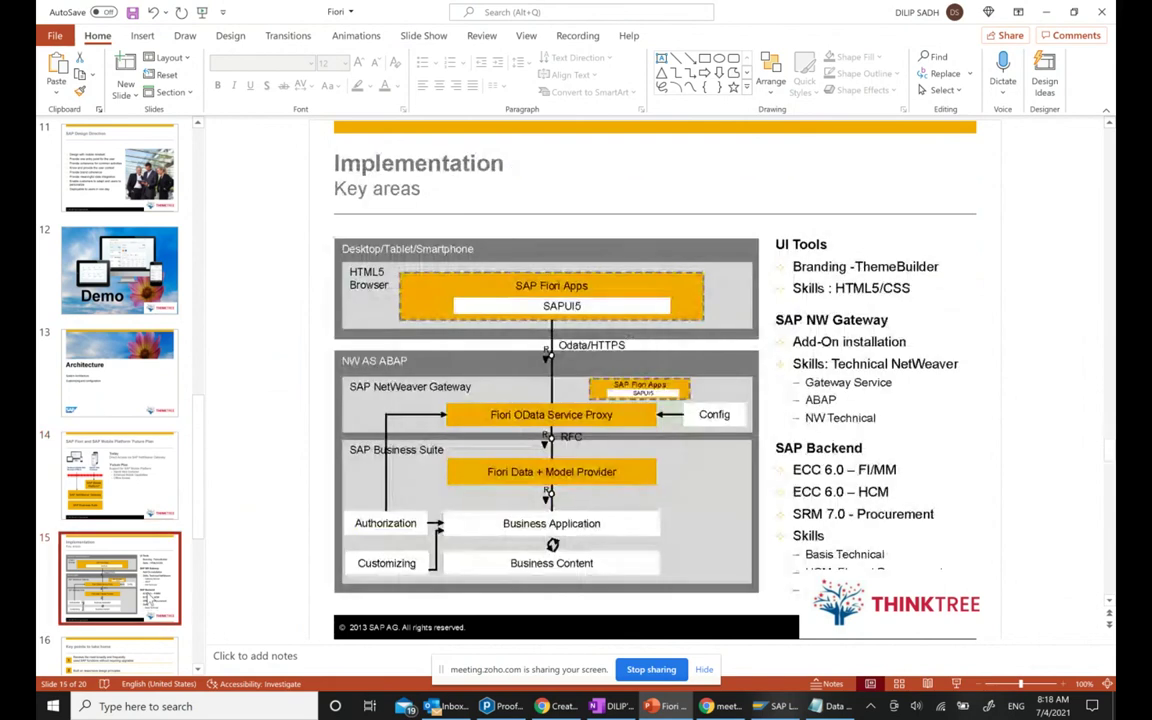
Switch back to the order in the browser, choose to edit the incomplete document, and mark item 10 as Case Pack Complete
{"action": "left_click", "coordinate": [543, 706]}
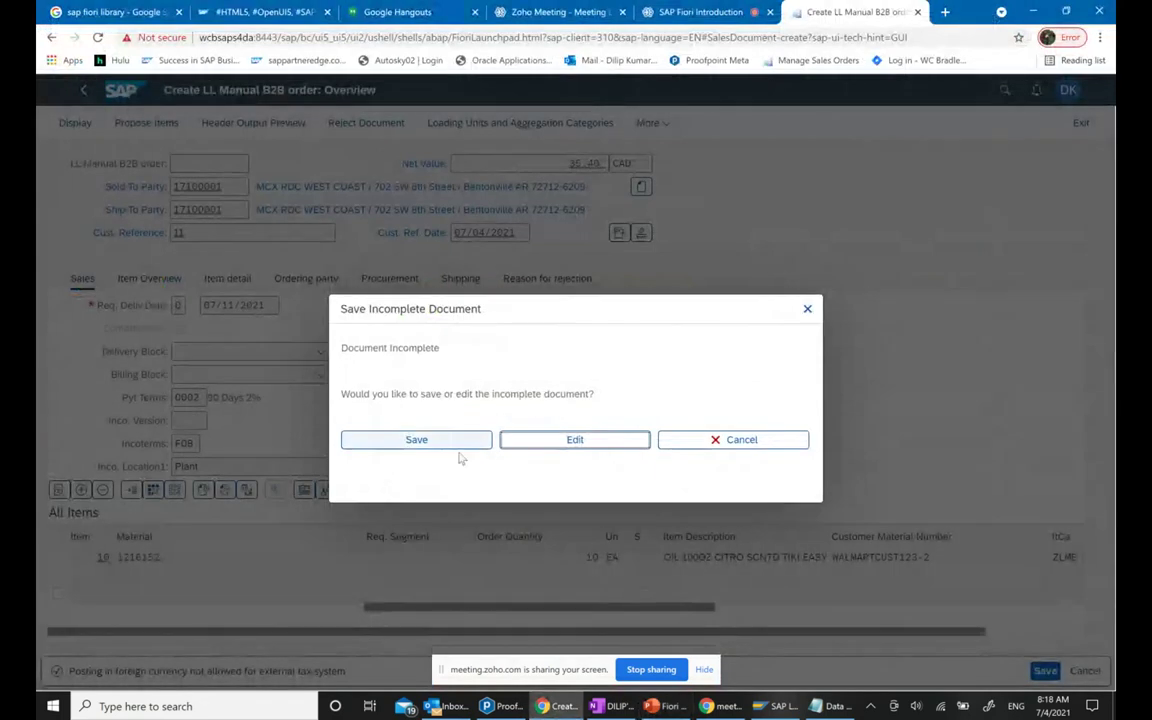
{"action": "left_click", "coordinate": [565, 443]}
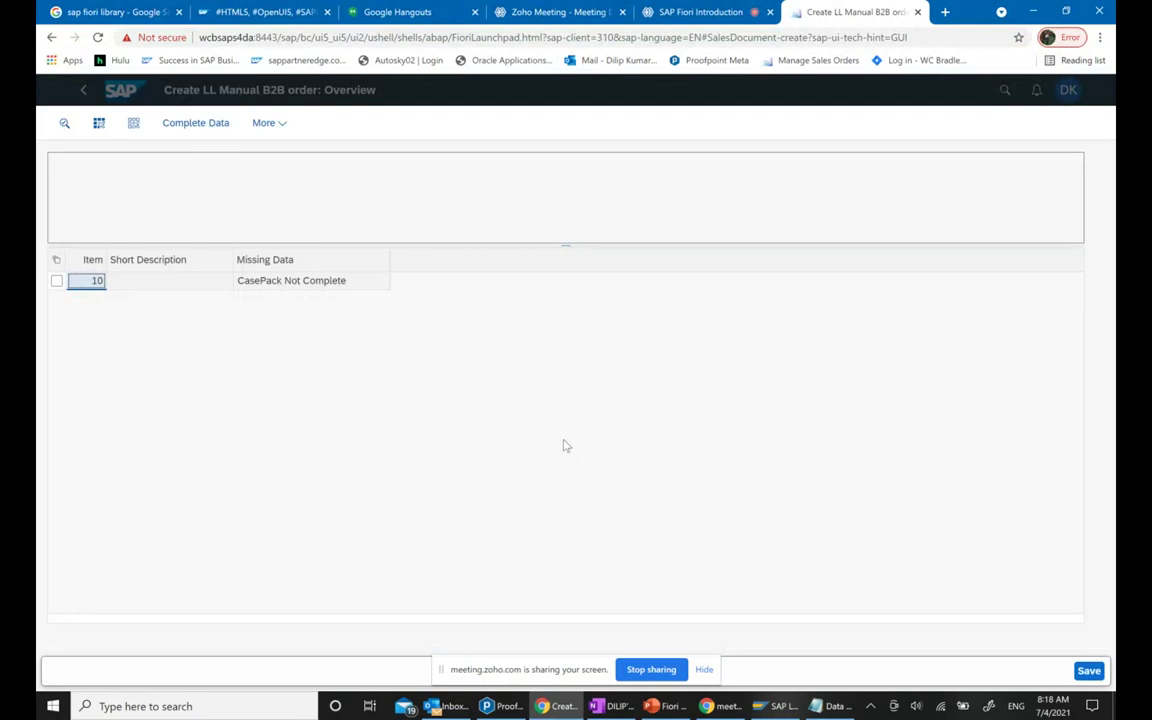
{"action": "left_click", "coordinate": [57, 282]}
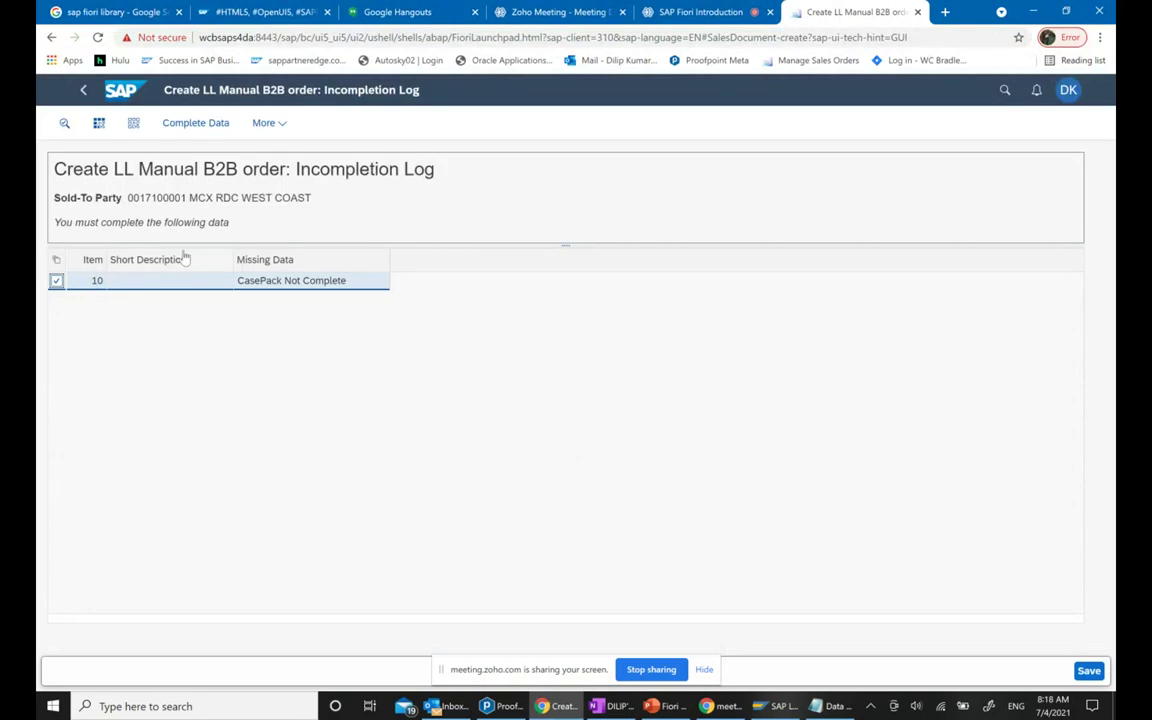
{"action": "left_click", "coordinate": [190, 122]}
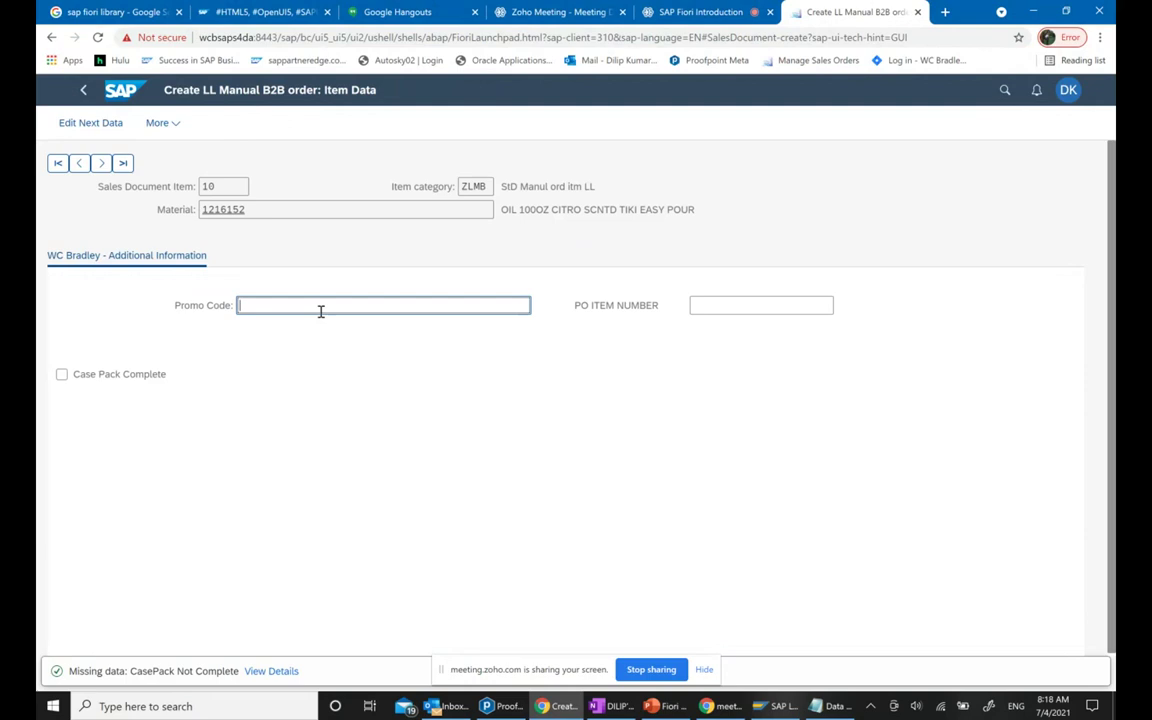
{"action": "left_click", "coordinate": [128, 377]}
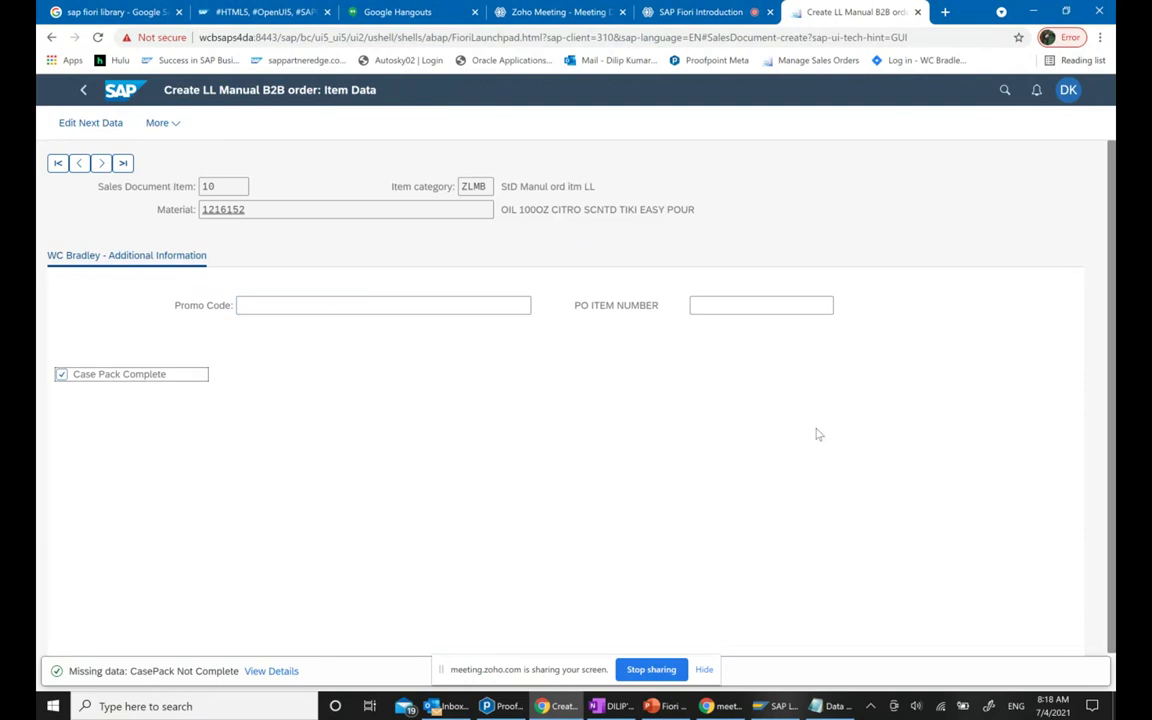
Leave item 10's additional data and return to the order overview
{"action": "left_click", "coordinate": [704, 669]}
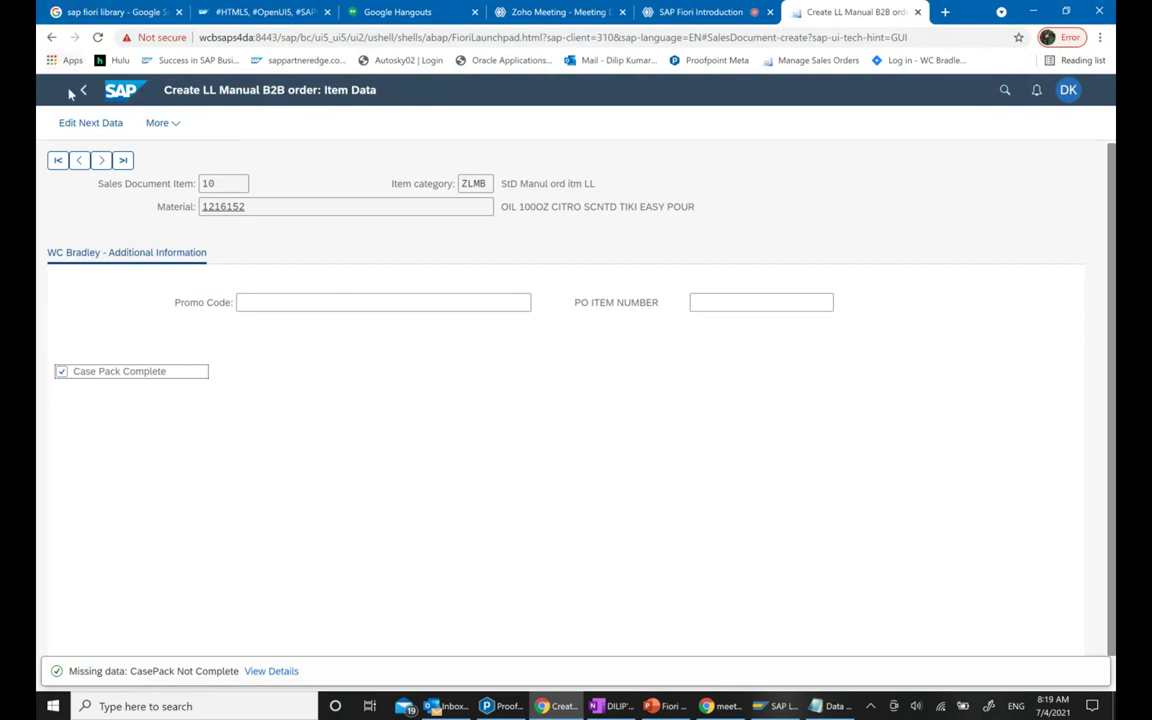
{"action": "left_click", "coordinate": [290, 244]}
{"action": "key", "text": "F3"}
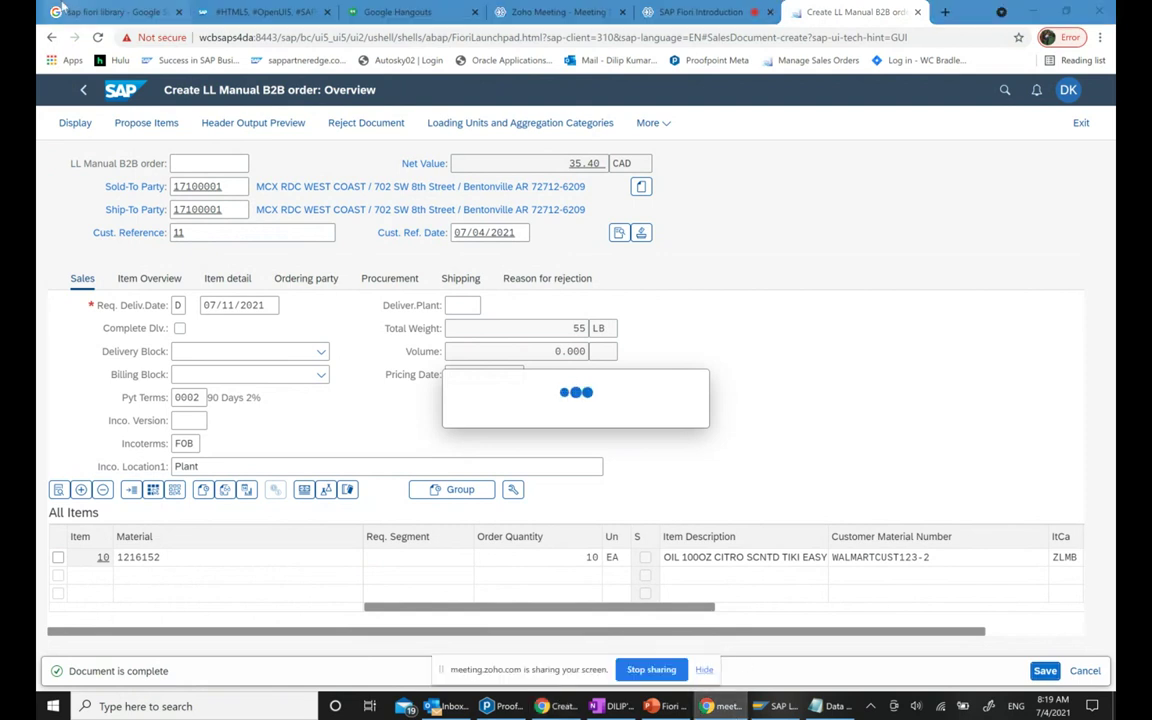
Switch to the SAP Community blog on HTML5, OpenUI5, SAPUI5 and SAP Fiori and view its opening and the UI5 vs SAP Fiori comparison
{"action": "left_click", "coordinate": [120, 12]}
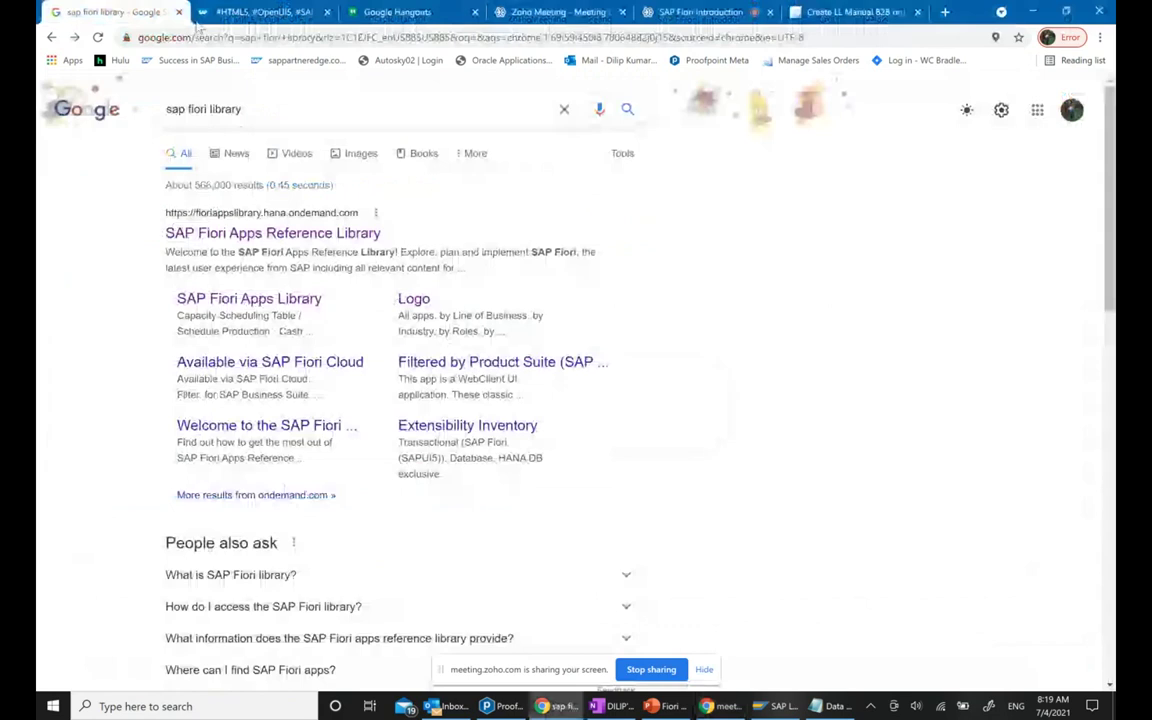
{"action": "left_click", "coordinate": [263, 14]}
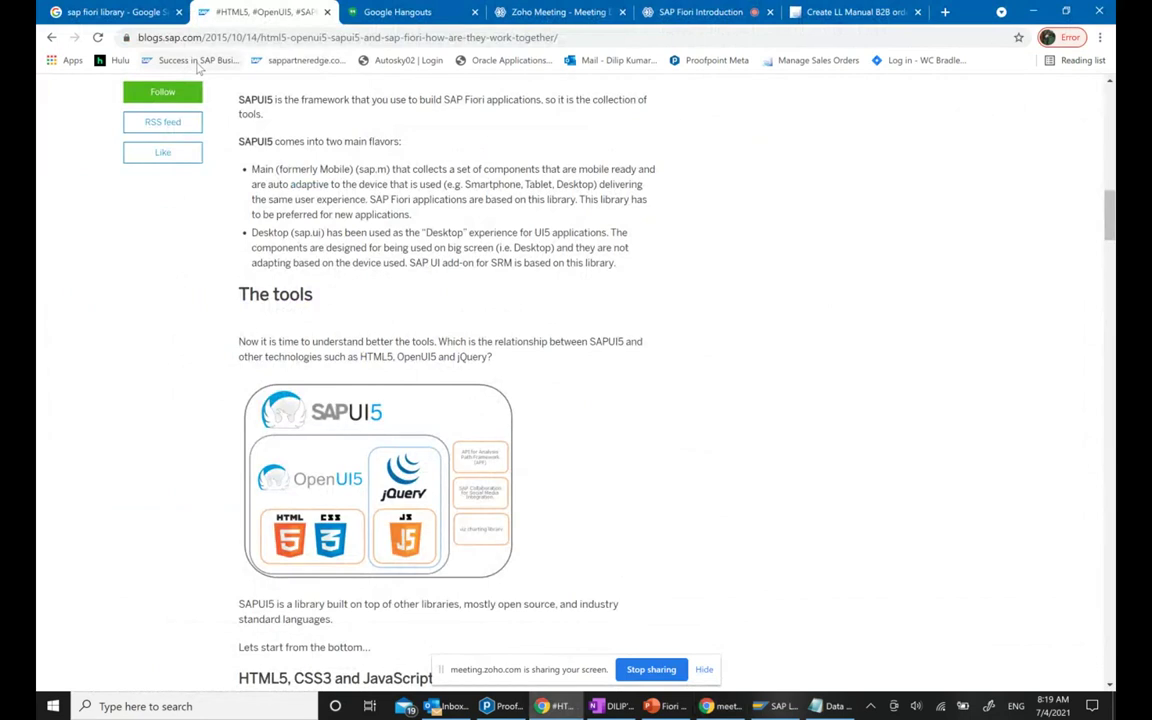
{"action": "scroll", "coordinate": [669, 325], "scroll_direction": "up", "scroll_amount": 8}
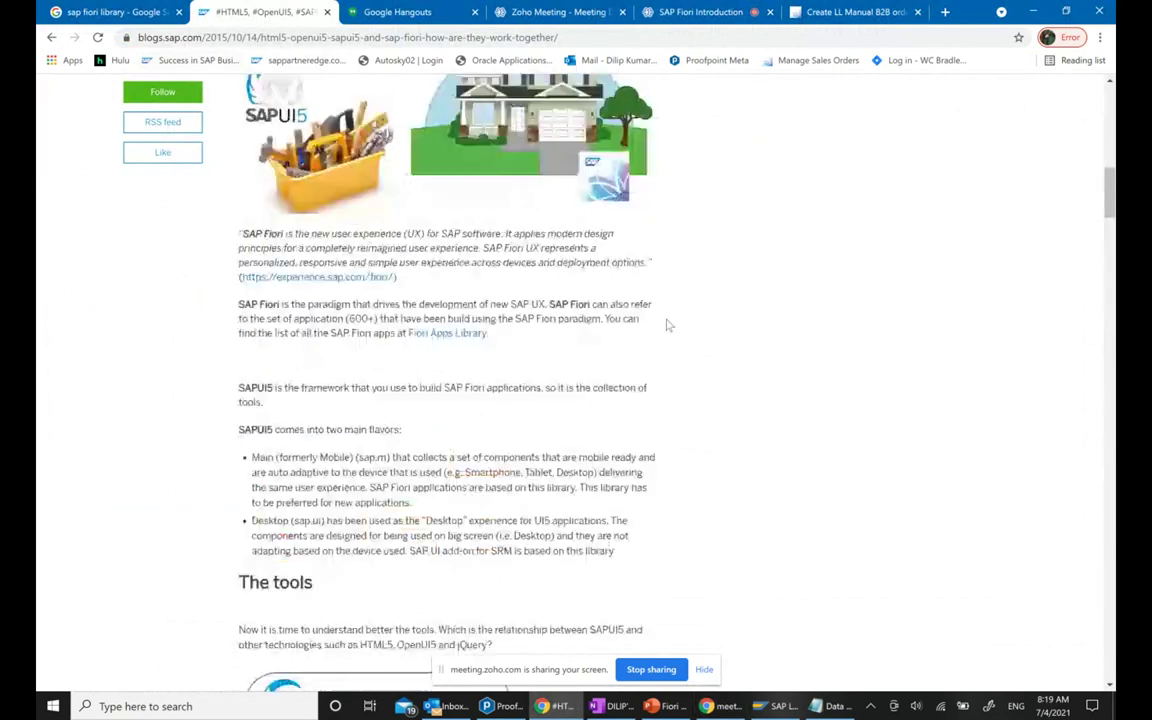
{"action": "scroll", "coordinate": [669, 325], "scroll_direction": "up", "scroll_amount": 5}
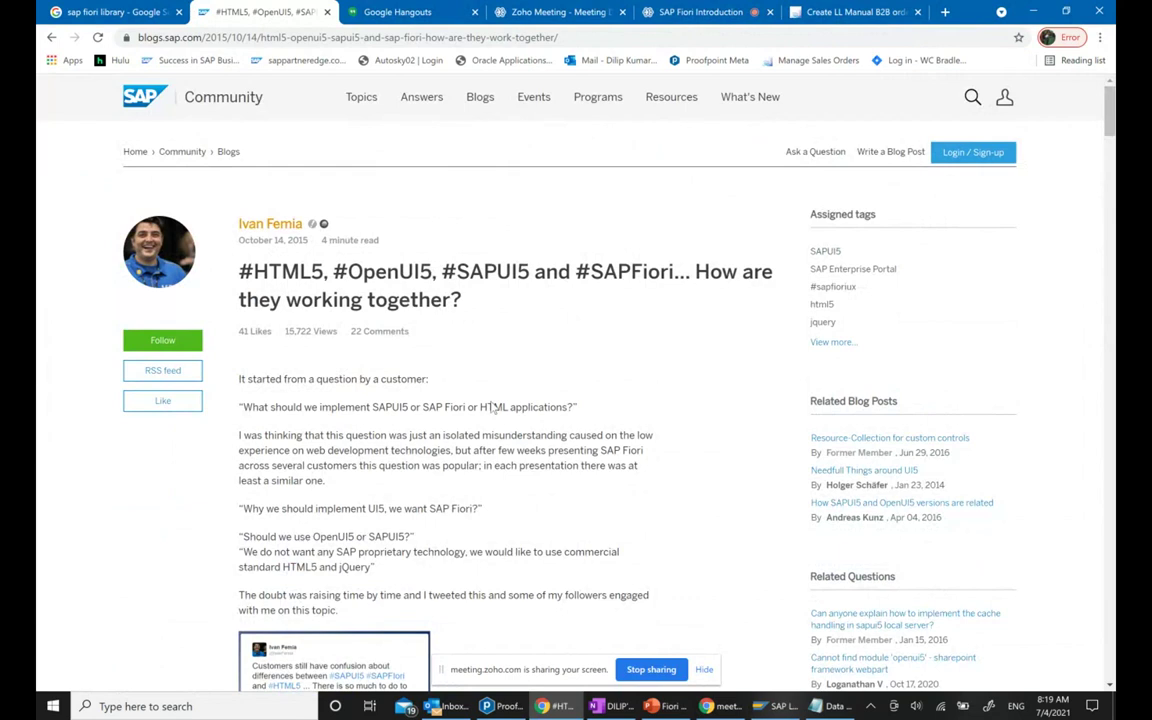
{"action": "scroll", "coordinate": [498, 407], "scroll_direction": "down", "scroll_amount": 1}
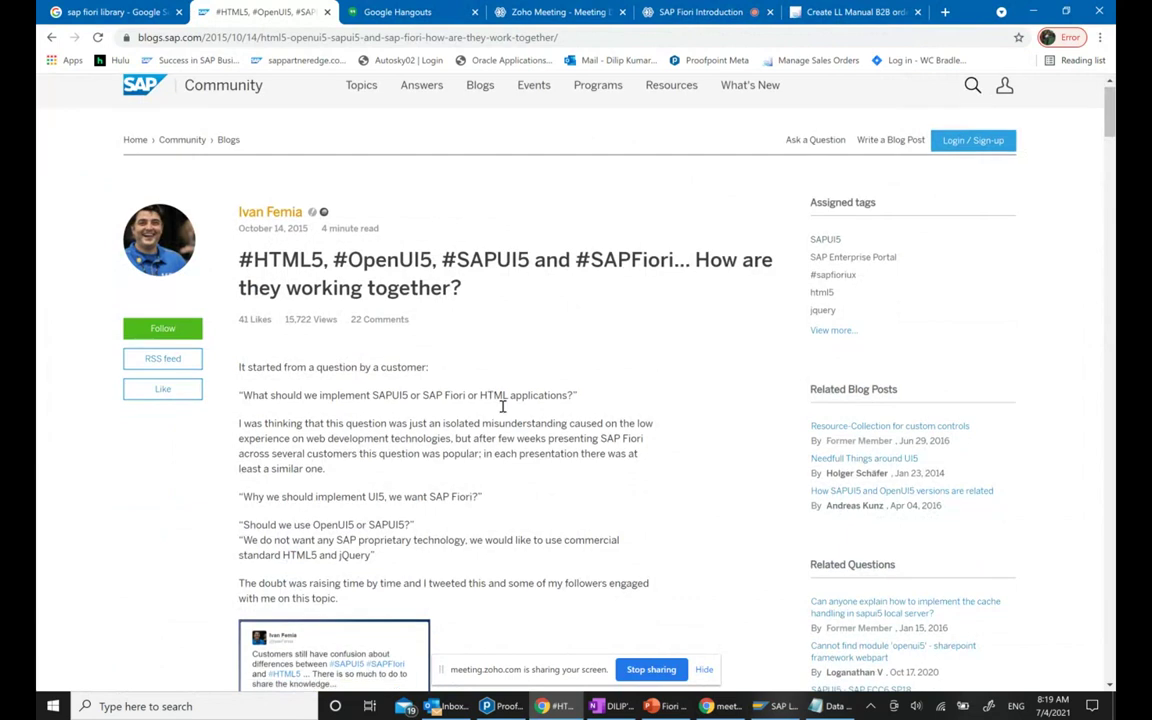
{"action": "scroll", "coordinate": [502, 407], "scroll_direction": "down", "scroll_amount": 5}
{"action": "scroll", "coordinate": [503, 412], "scroll_direction": "down", "scroll_amount": 2}
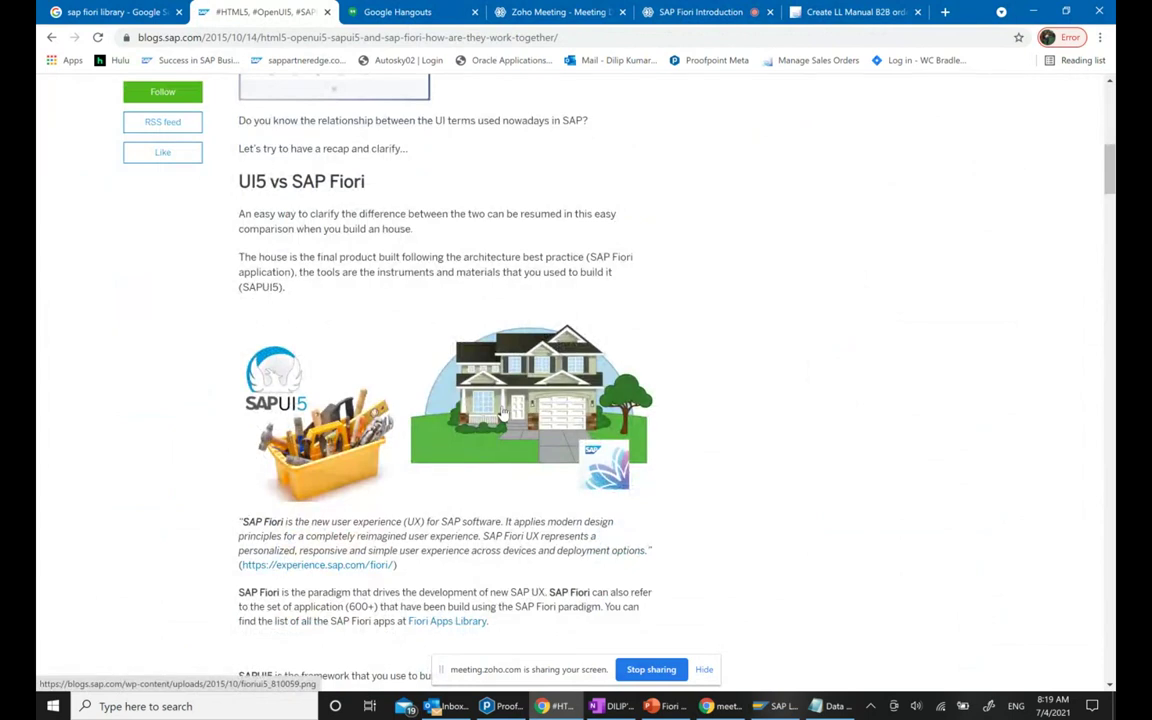
Read on to the SAPUI5 definition in the blog and highlight the sentence describing it as the framework for building SAP Fiori applications
{"action": "left_click", "coordinate": [704, 670]}
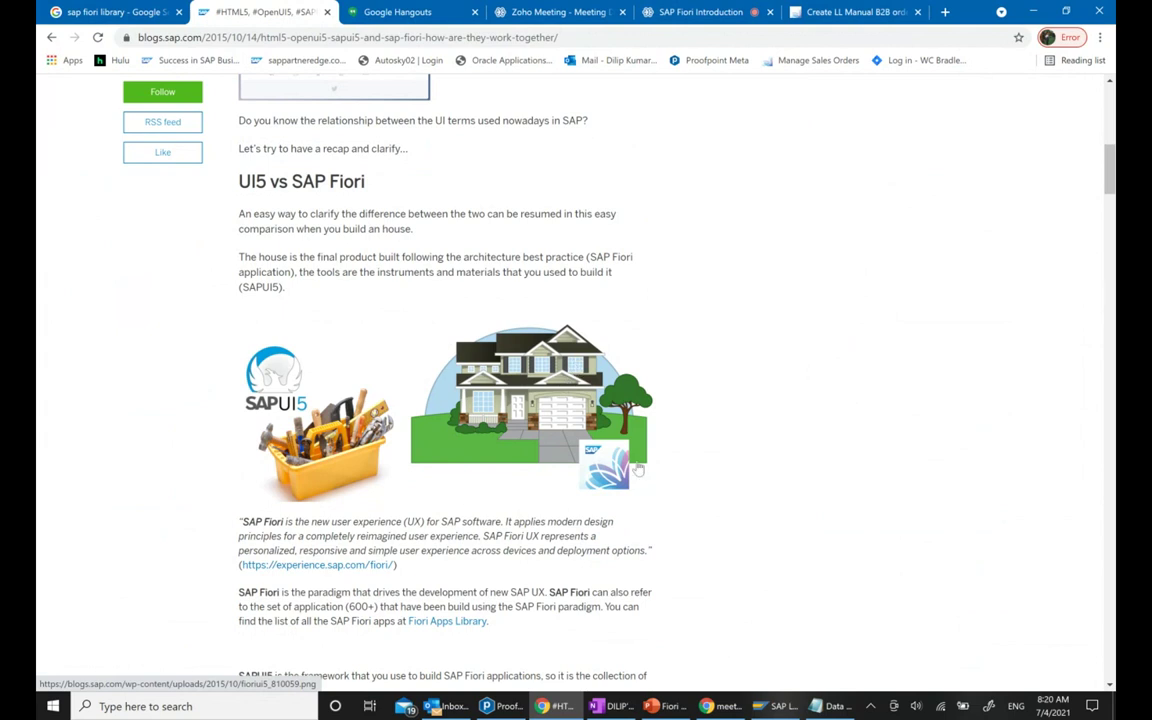
{"action": "scroll", "coordinate": [432, 442], "scroll_direction": "down", "scroll_amount": 2}
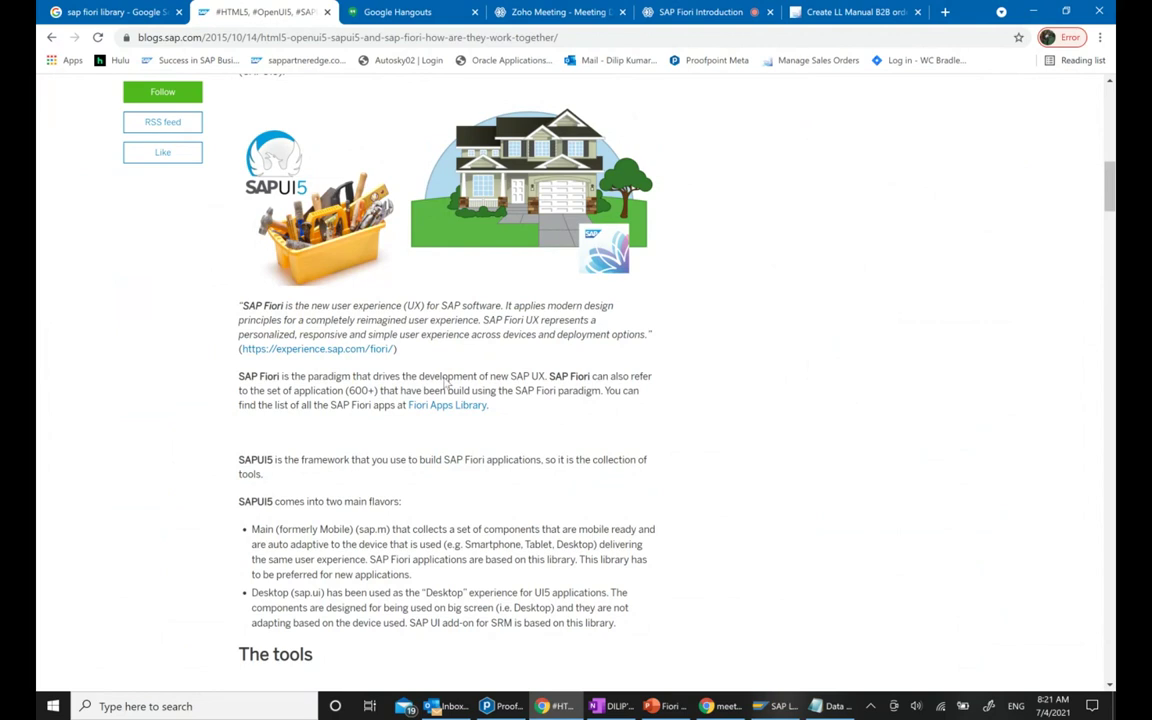
{"action": "scroll", "coordinate": [509, 391], "scroll_direction": "down", "scroll_amount": 4}
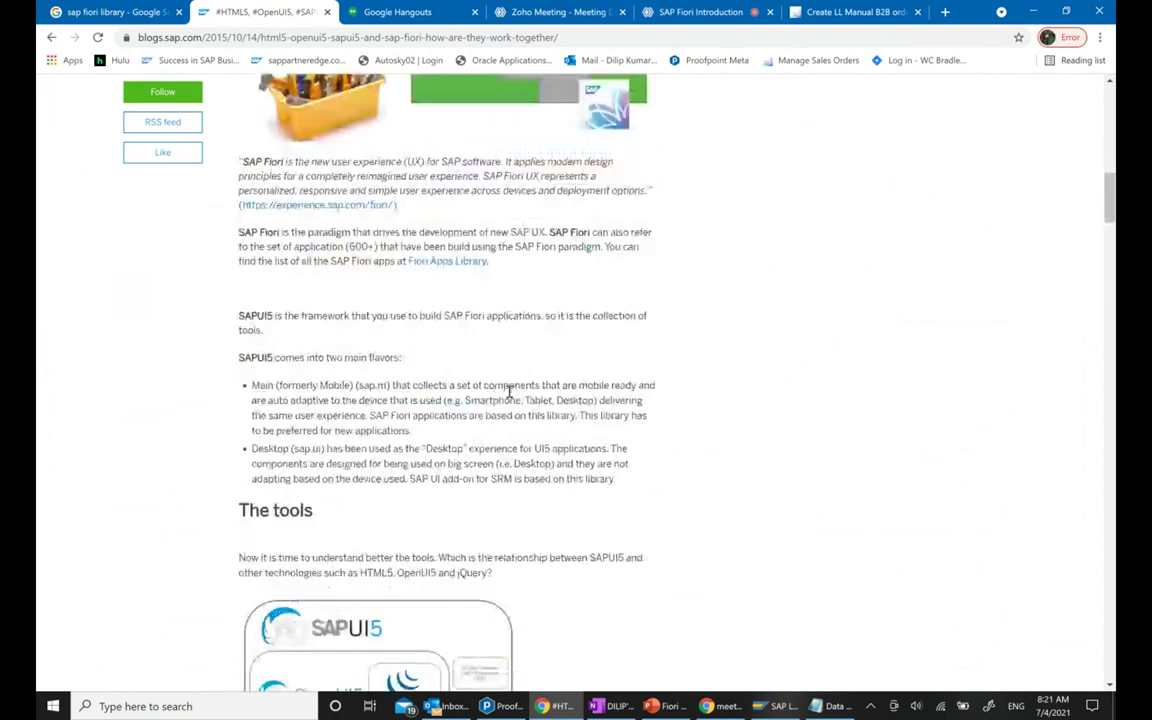
{"action": "scroll", "coordinate": [509, 391], "scroll_direction": "down", "scroll_amount": 1}
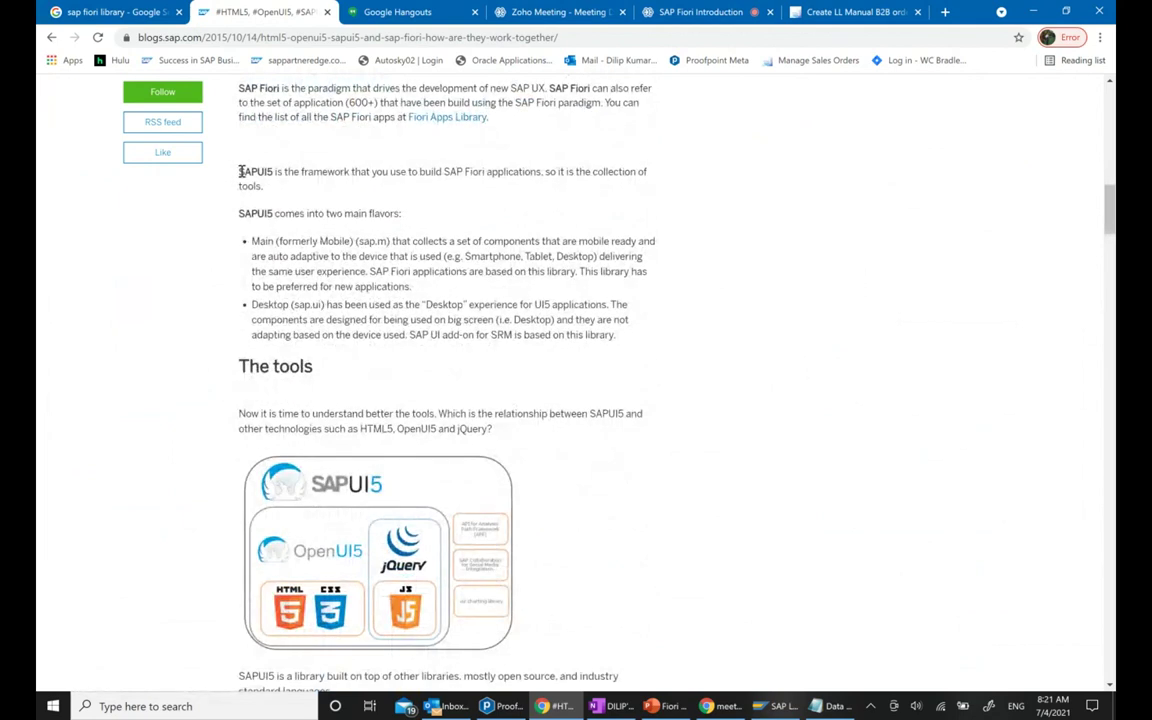
{"action": "left_click_drag", "start_coordinate": [238, 172], "coordinate": [260, 186]}
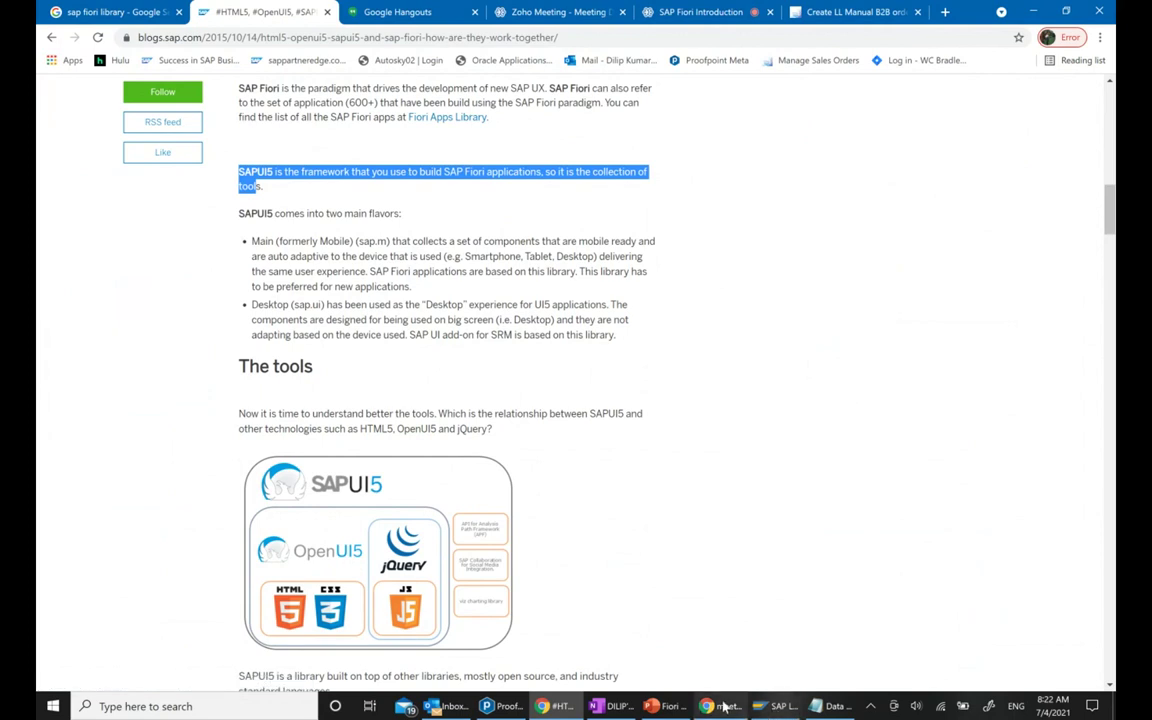
Switch to the Fiori presentation in PowerPoint at the Implementation key areas slide
{"action": "left_click", "coordinate": [773, 707]}
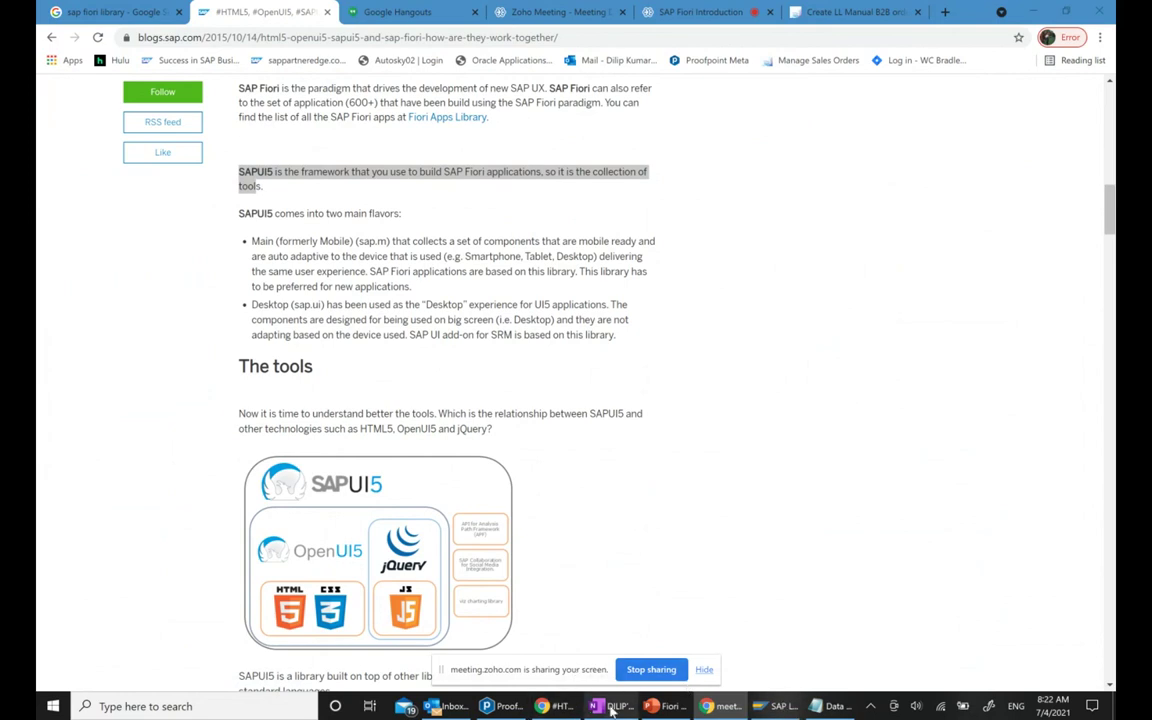
{"action": "left_click", "coordinate": [663, 707]}
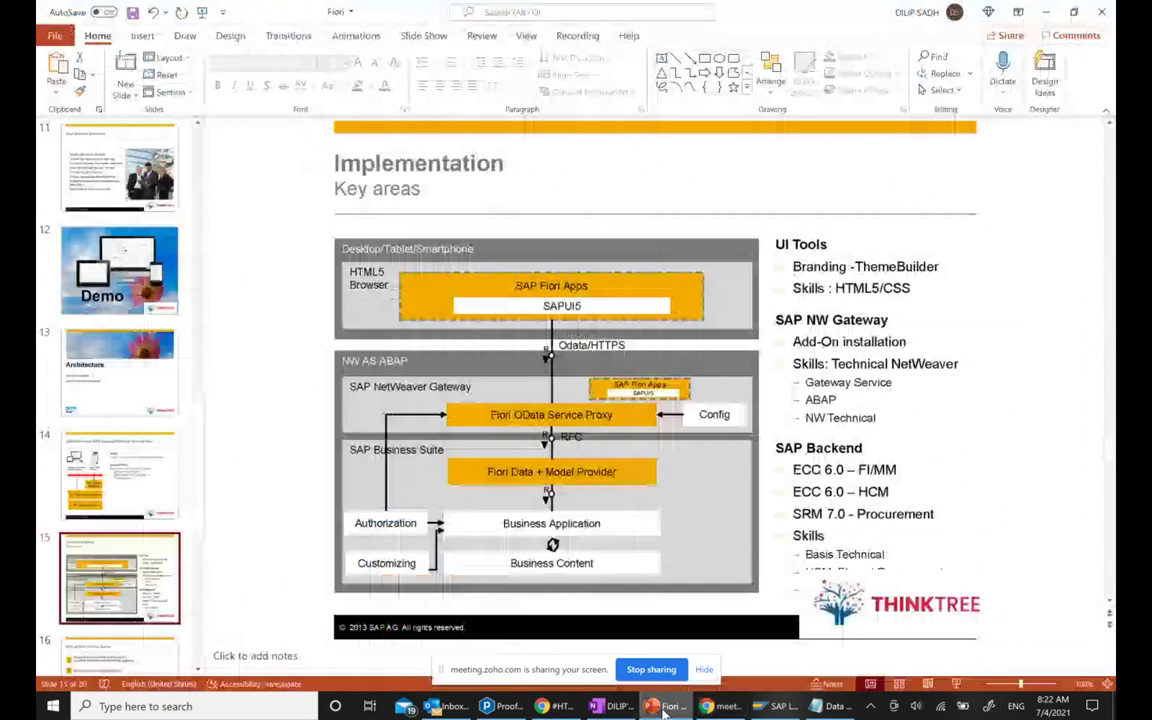